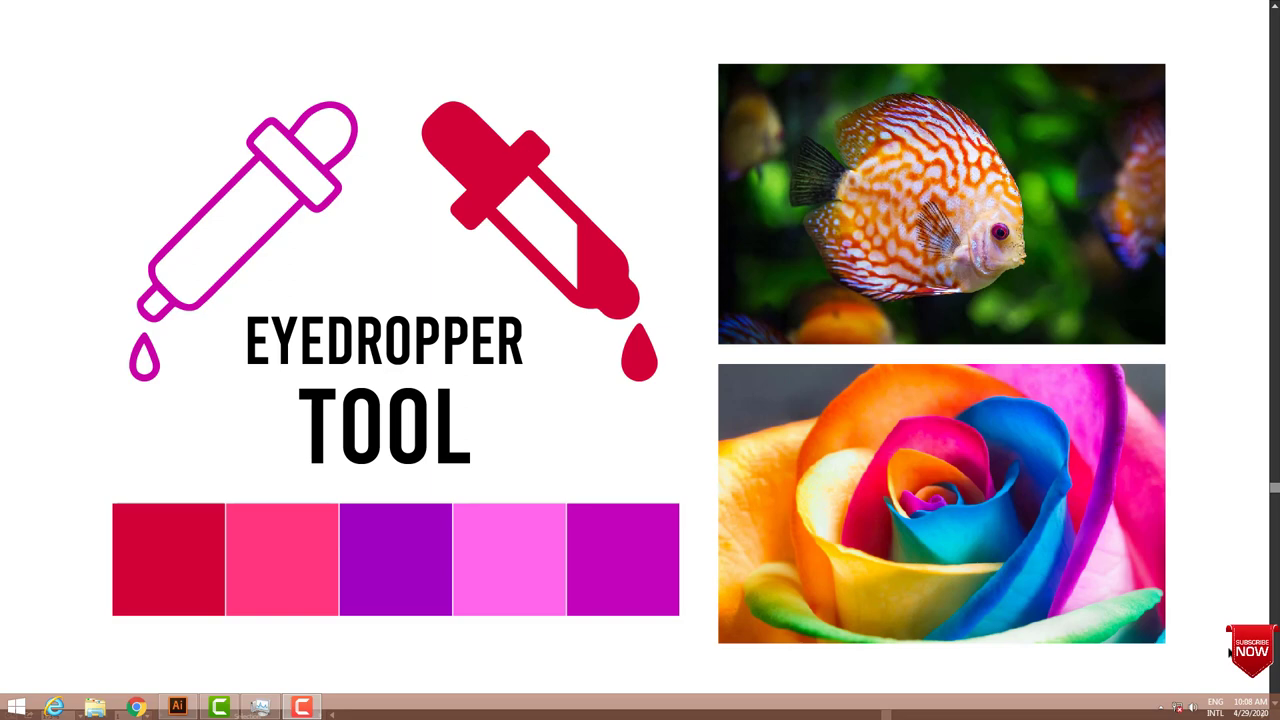
Step: Select the fish and rose photos, leave full-screen view, and close the Align and Character panels
click(926, 242)
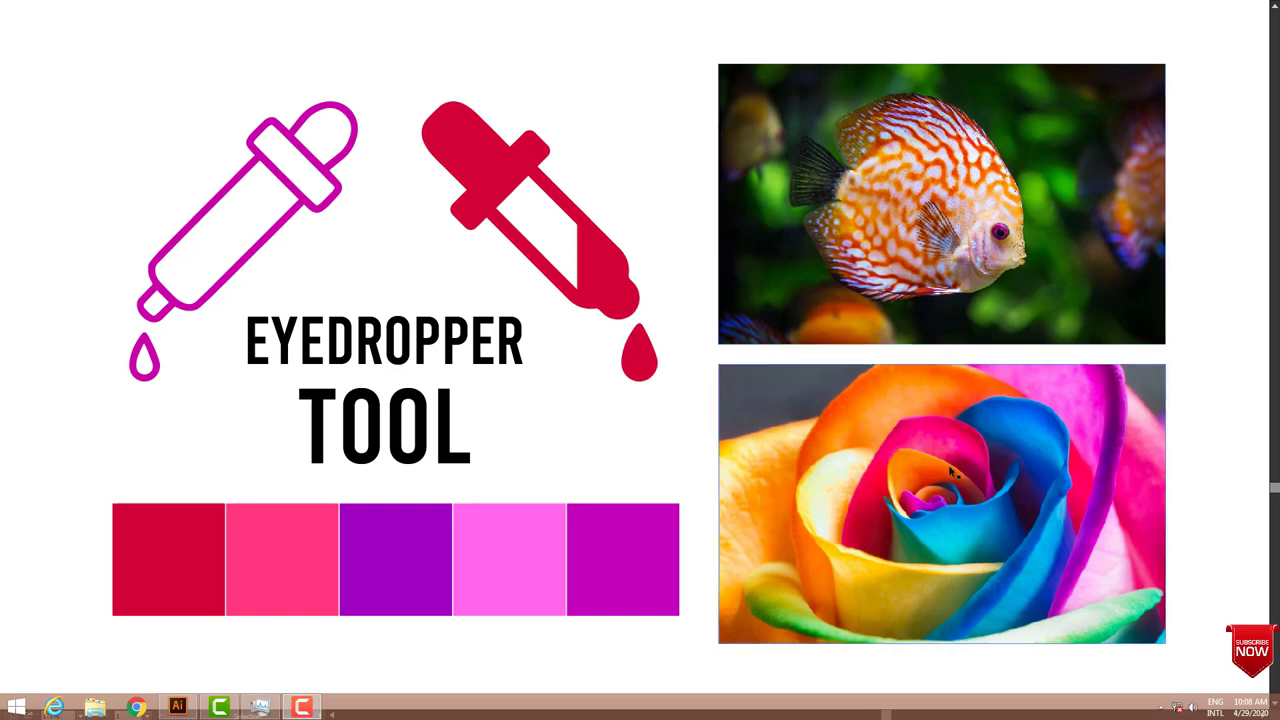
click(875, 541)
click(910, 234)
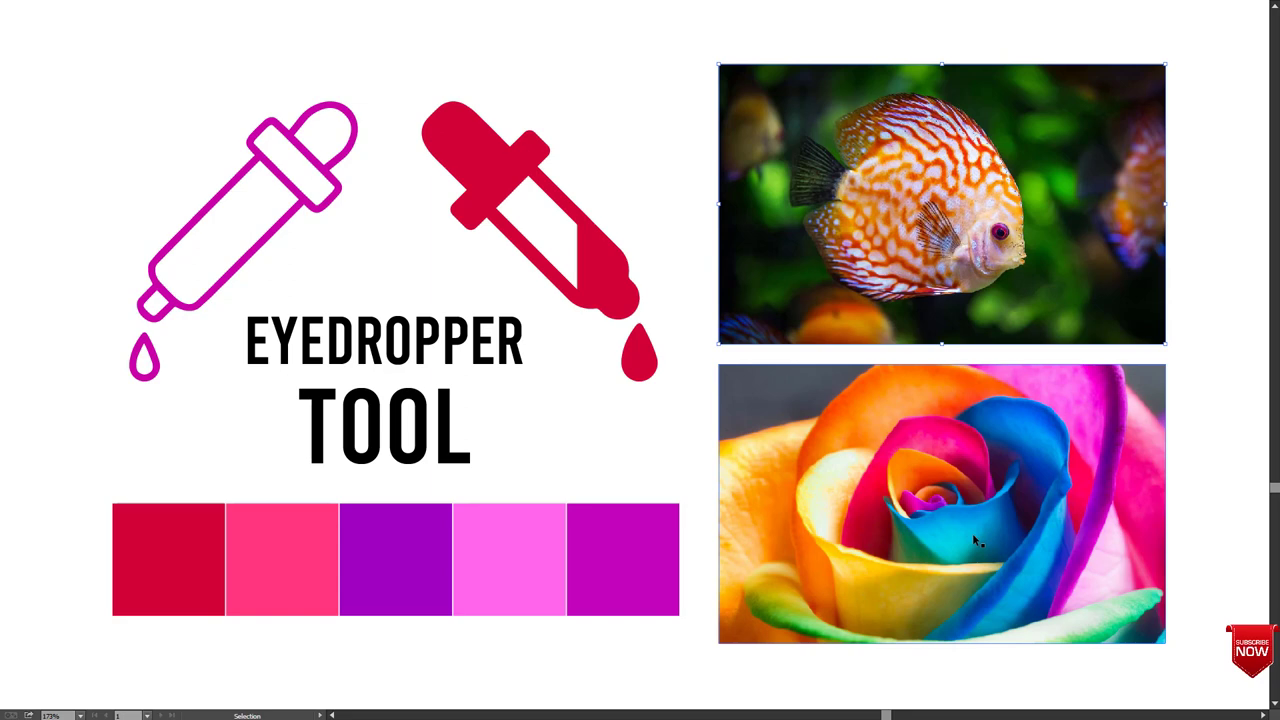
key(f)
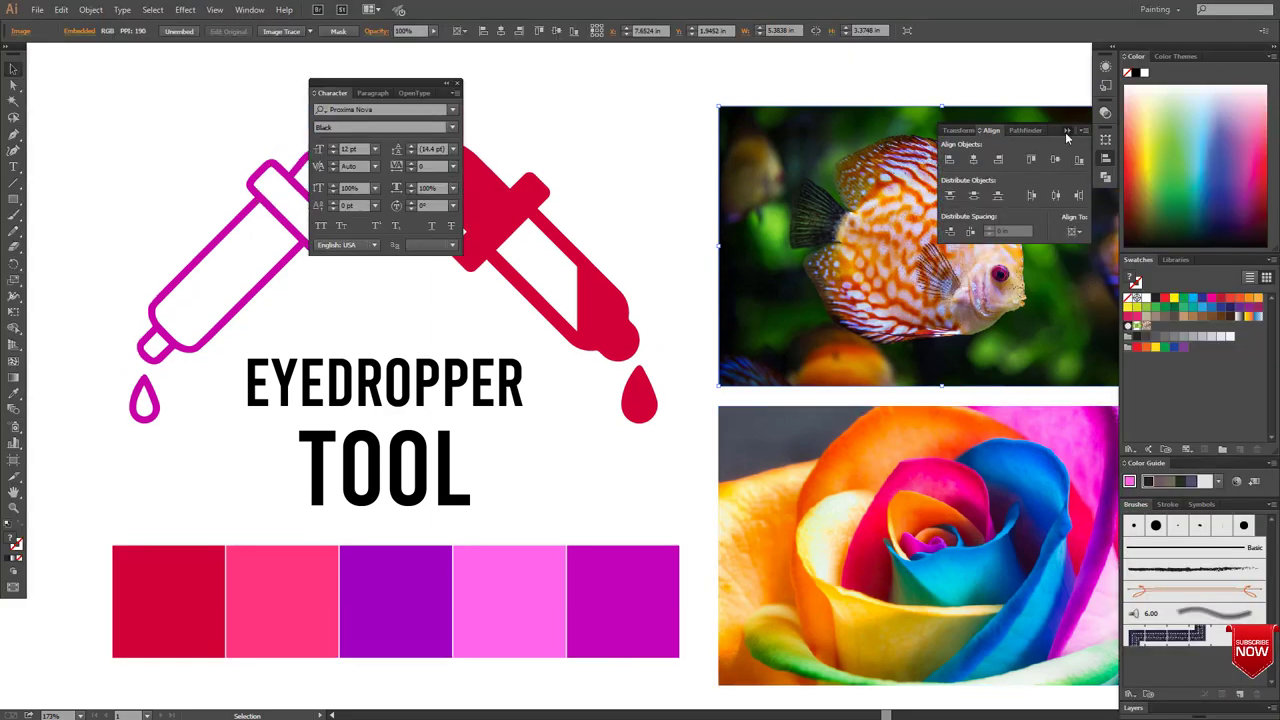
click(1068, 132)
click(456, 84)
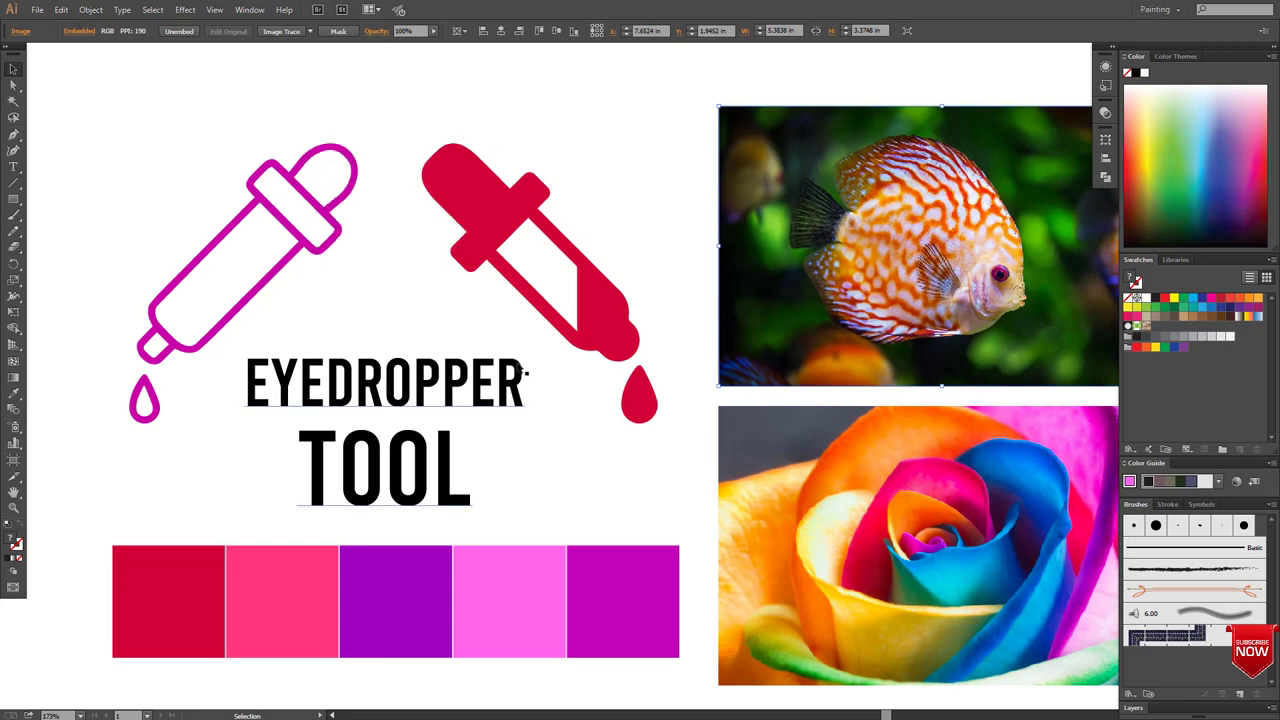
Step: Select the rightmost swatch and sample pink, orange, red and maroon from the rose into it
scroll(636, 477, down, 2)
click(618, 552)
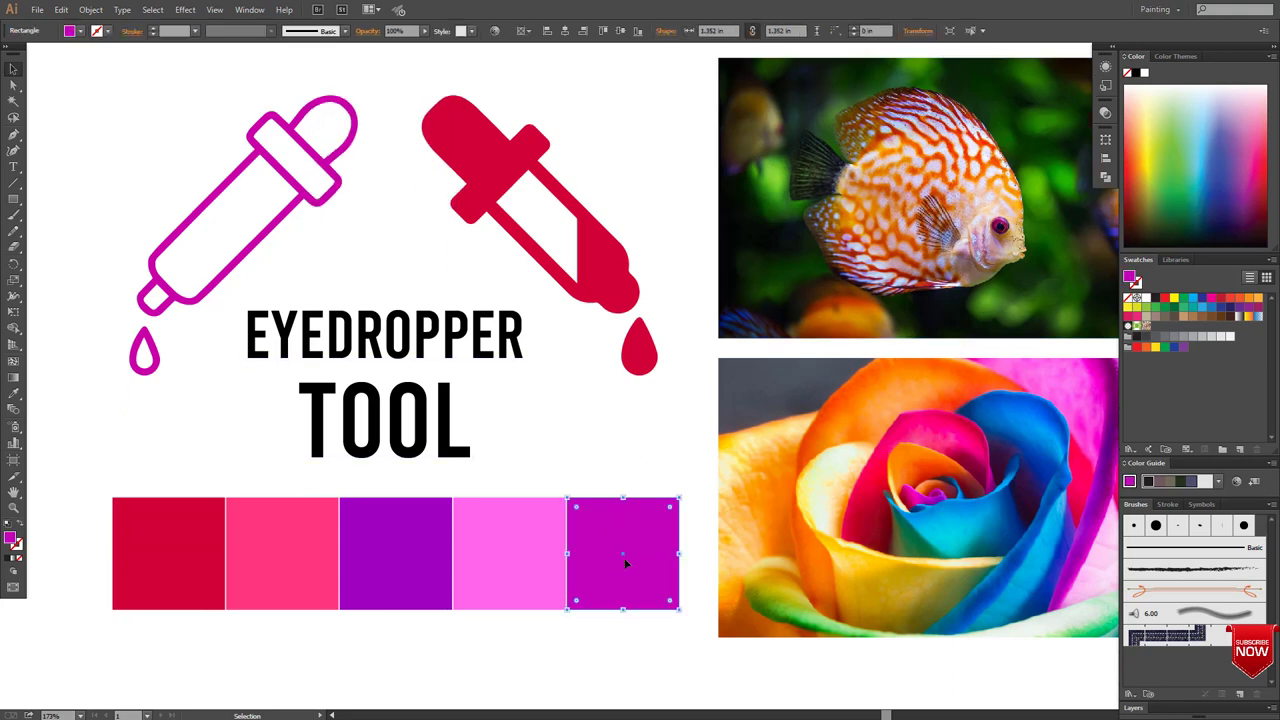
scroll(625, 563, up, 1)
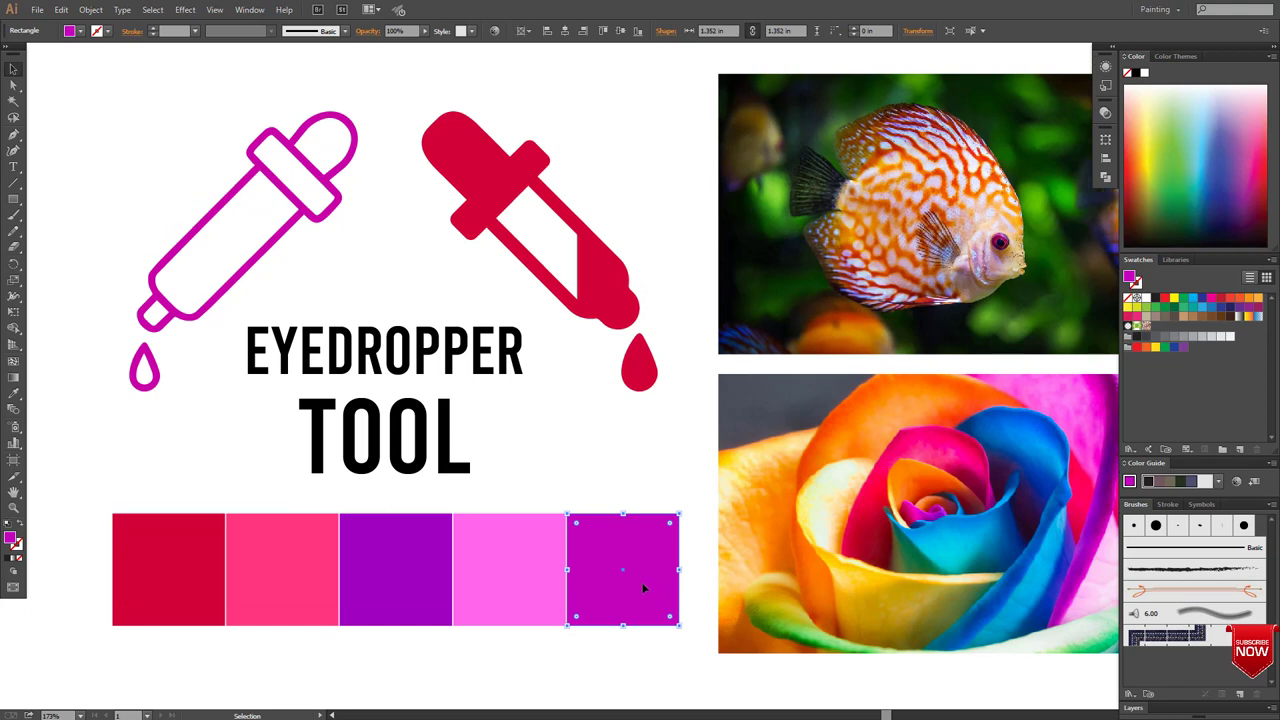
click(14, 393)
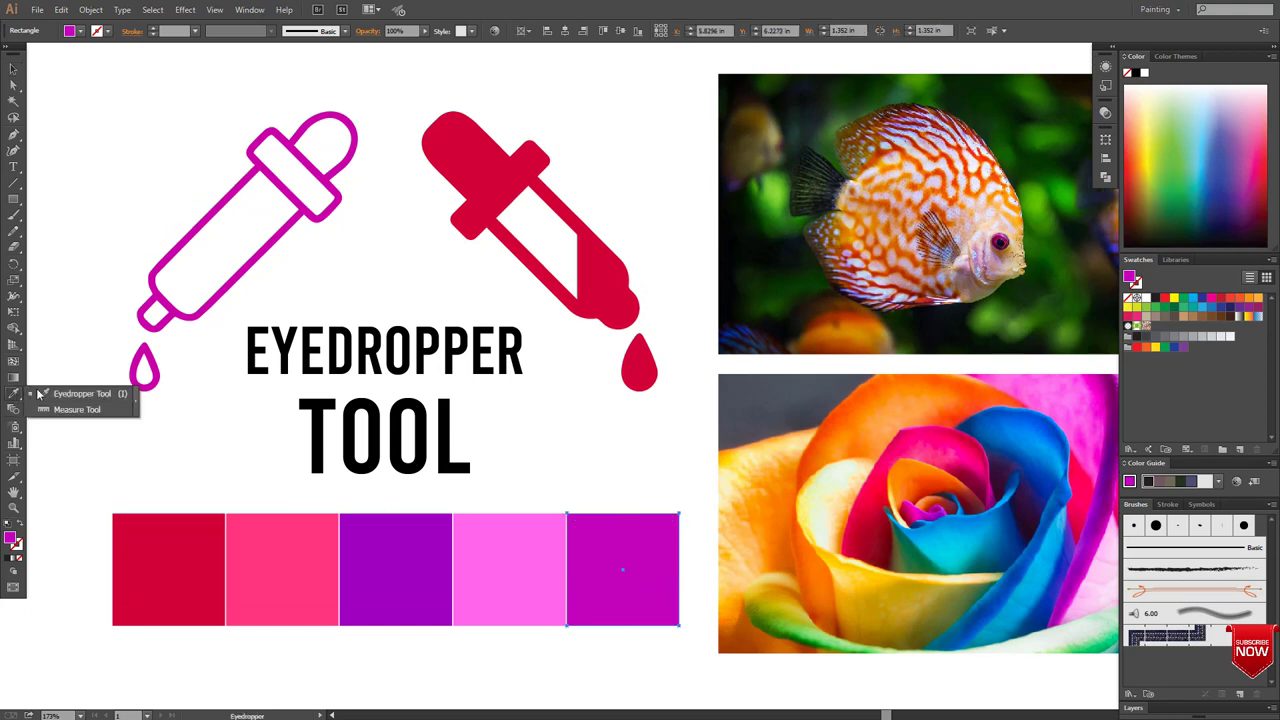
click(38, 393)
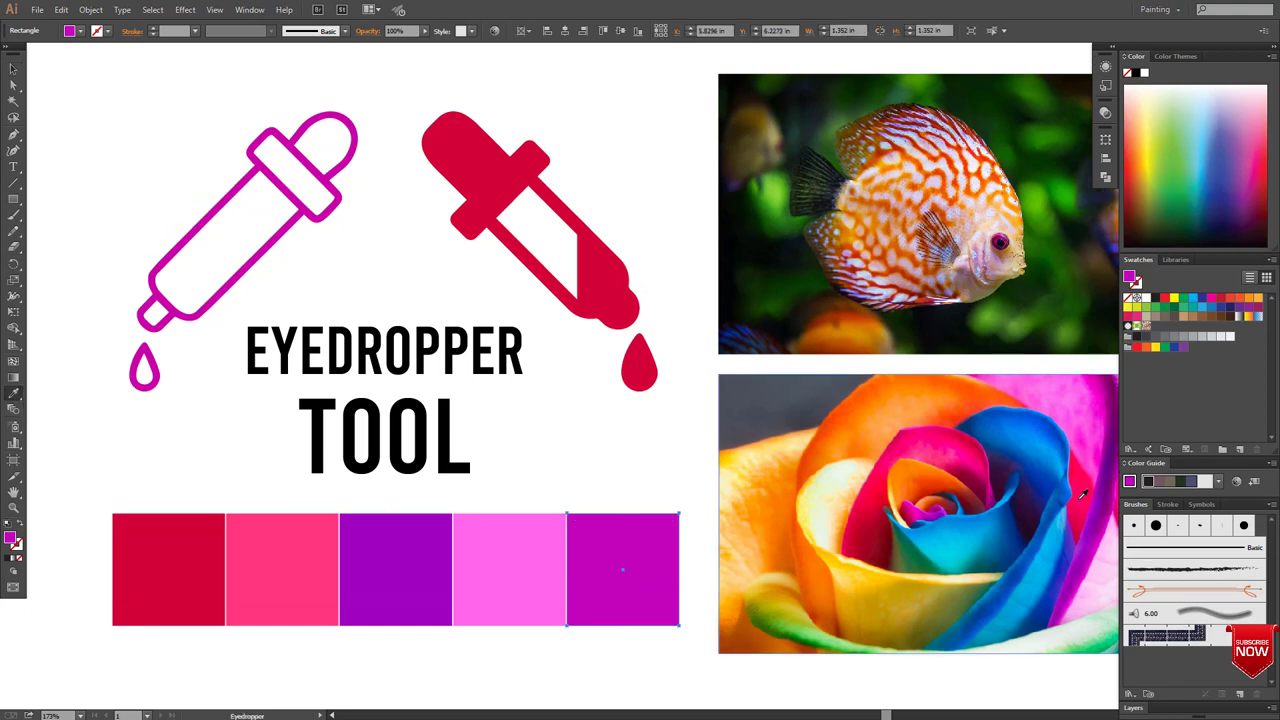
click(922, 441)
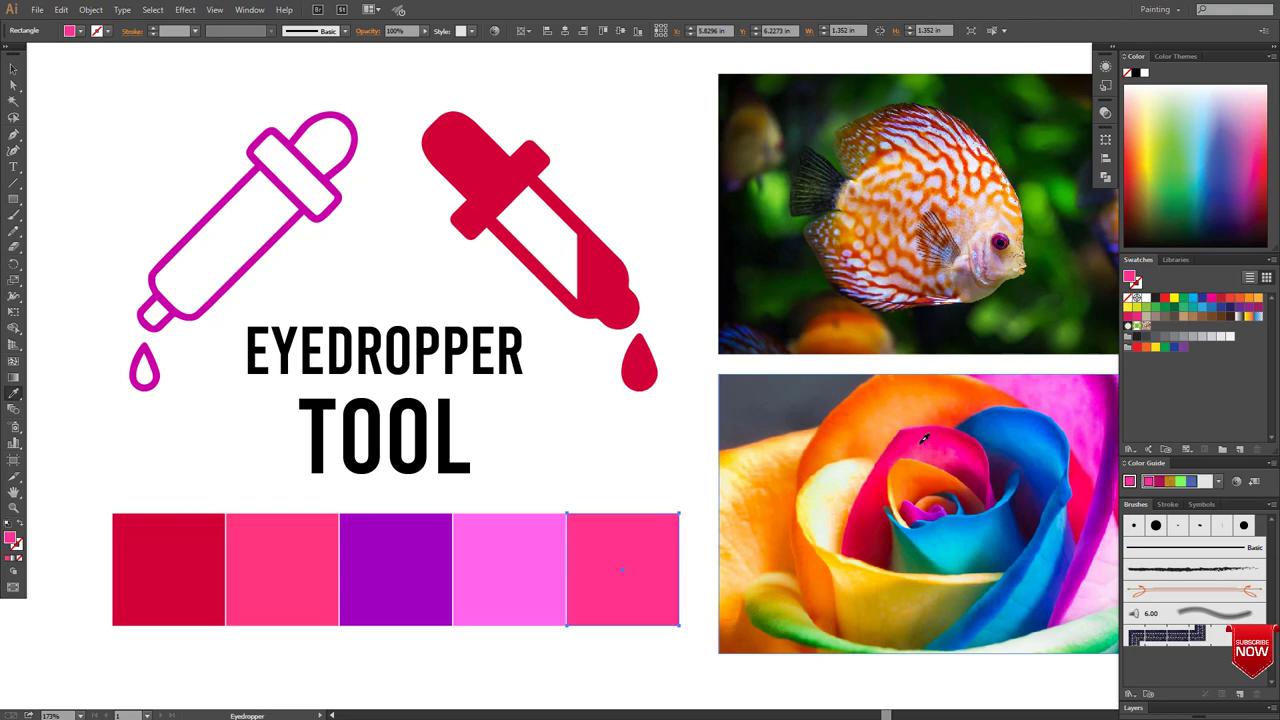
click(884, 402)
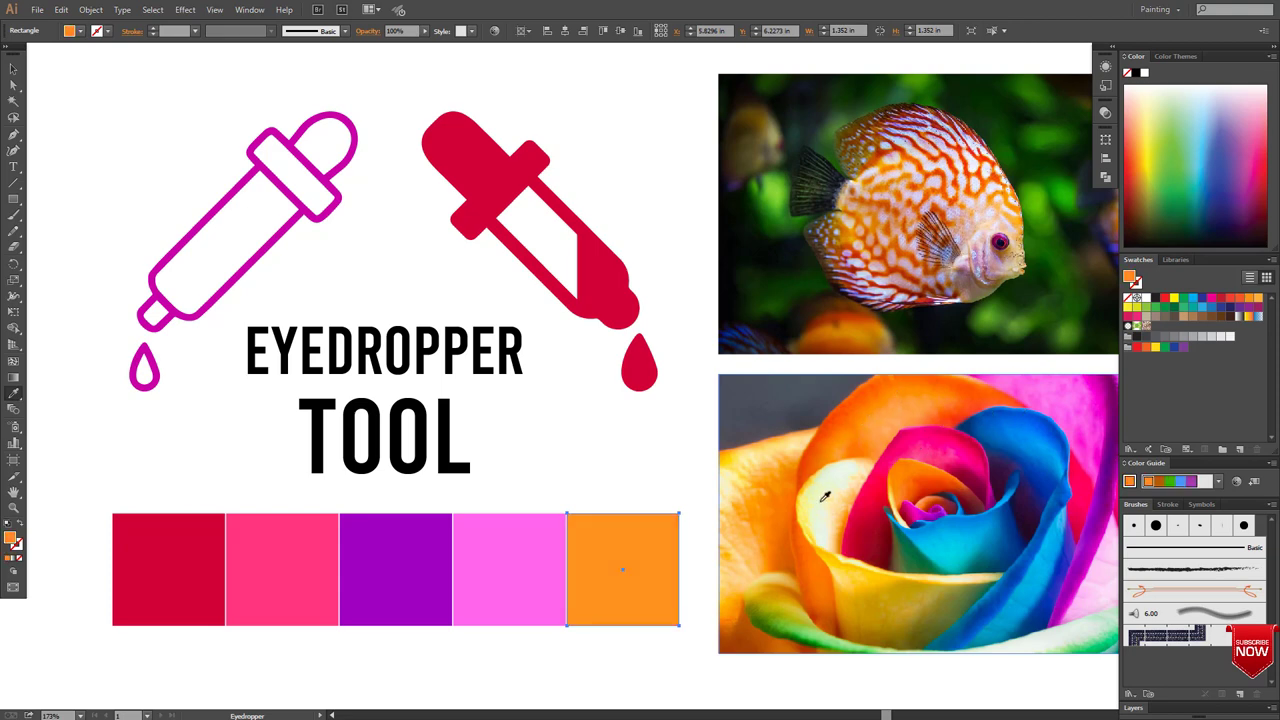
click(879, 512)
click(918, 460)
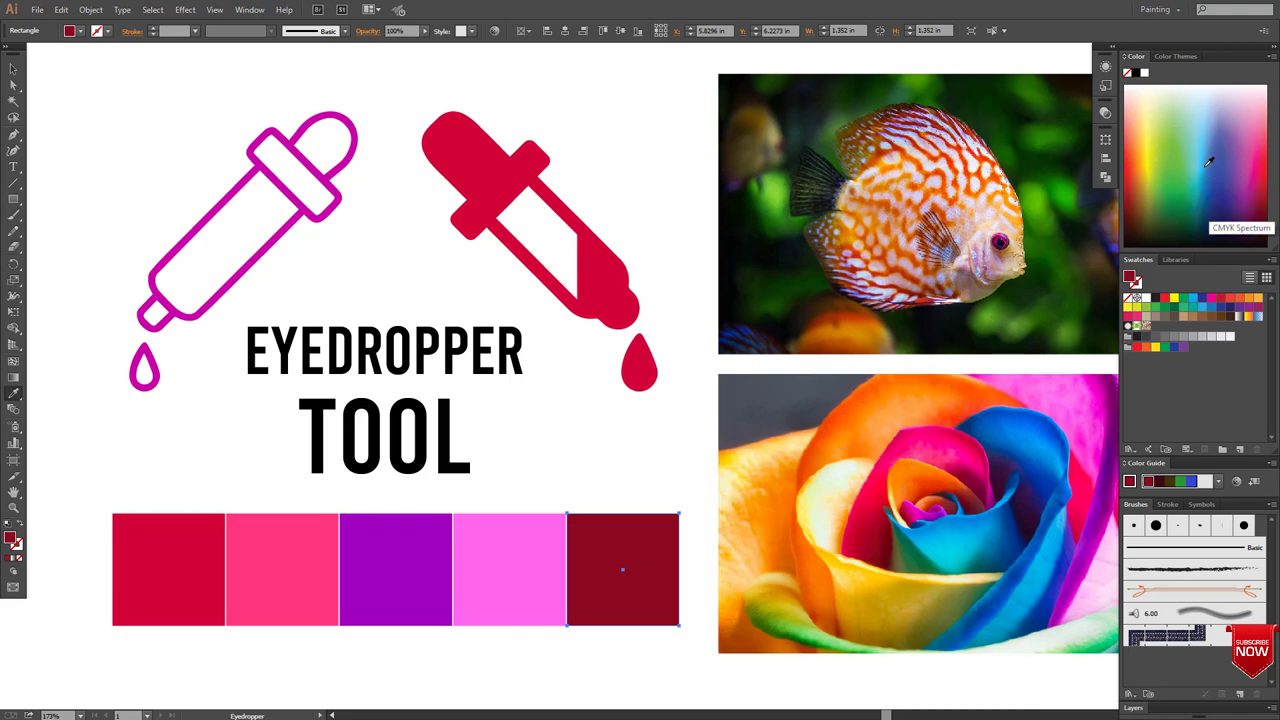
Step: Try several Color spectrum colours on the swatch, settling on a deep magenta
click(1212, 150)
click(1228, 218)
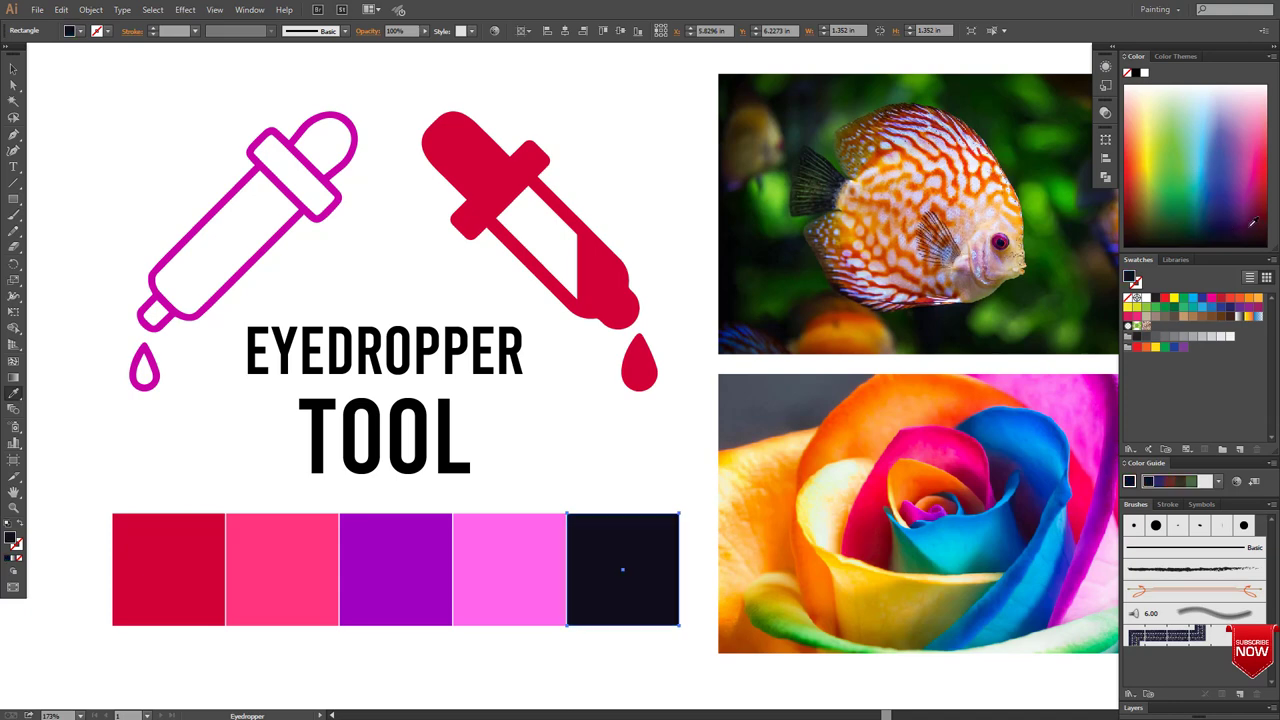
click(1256, 216)
click(1256, 160)
click(1223, 181)
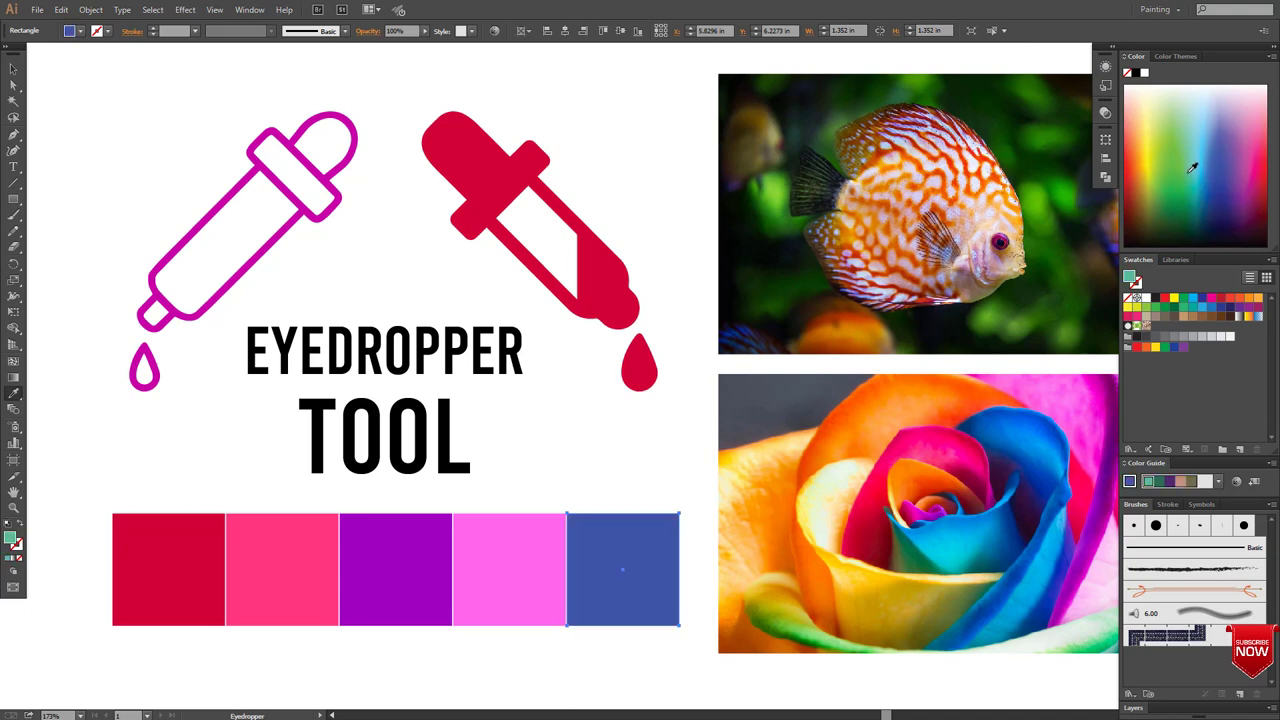
click(1156, 186)
click(1259, 162)
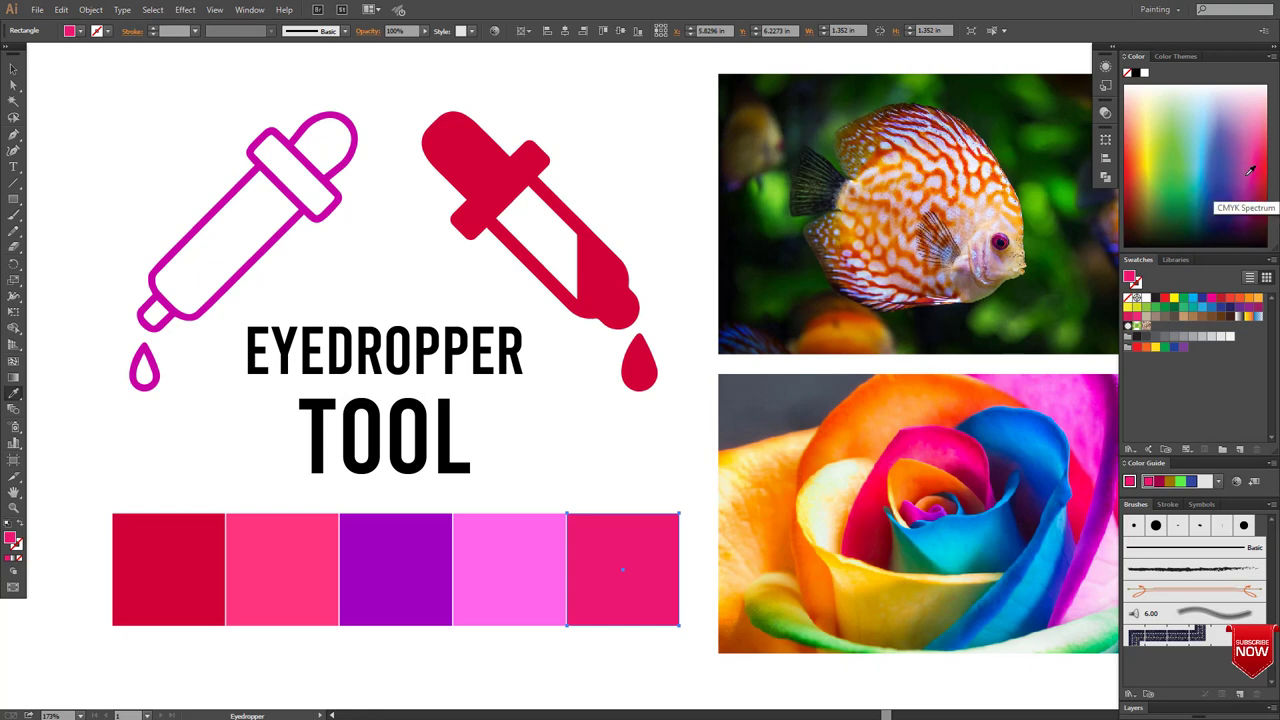
click(1256, 192)
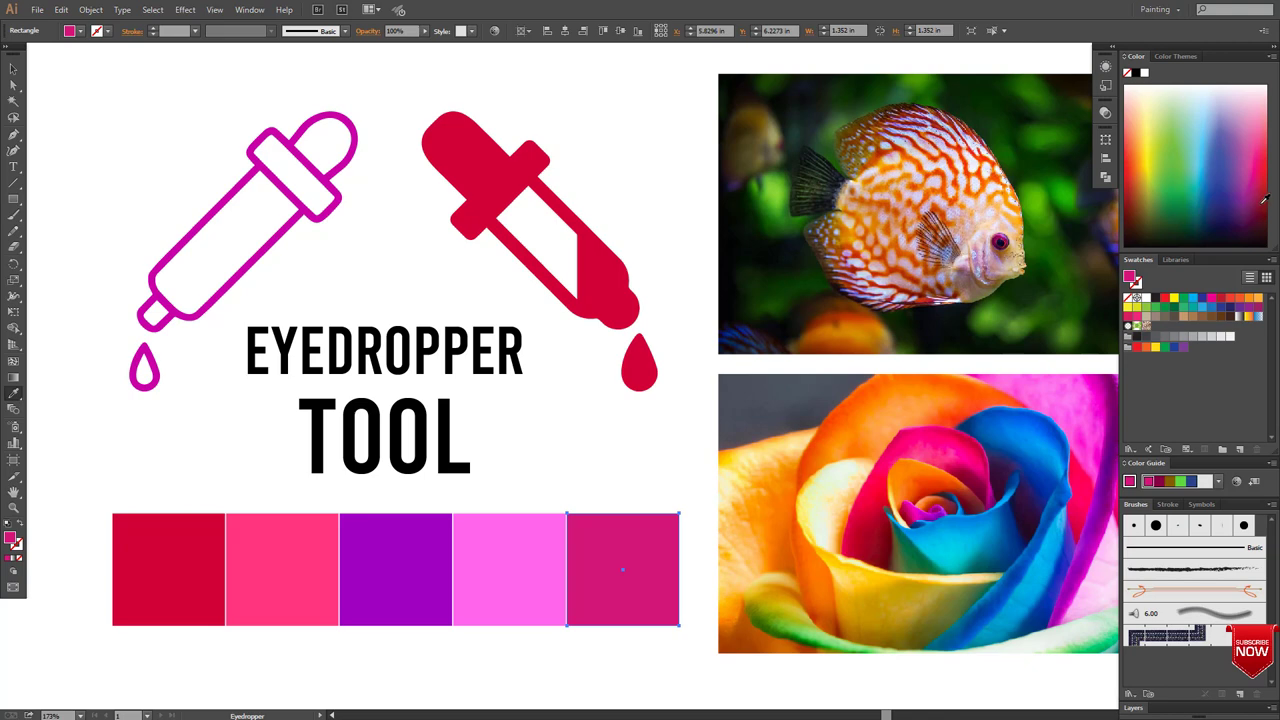
Step: Select all five swatches and Alt-drag a copy into a new row below
click(12, 72)
scroll(443, 466, down, 1)
scroll(457, 491, down, 1)
scroll(523, 508, down, 1)
click(646, 585)
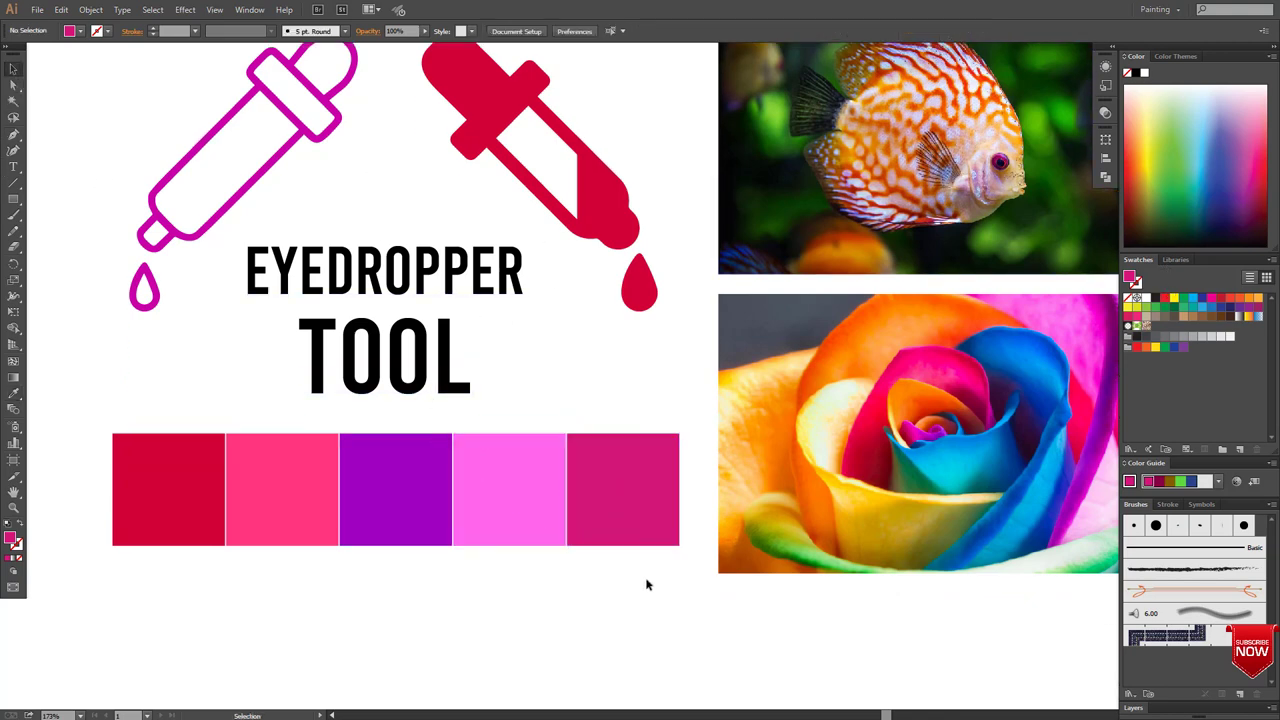
drag(646, 585, 196, 480)
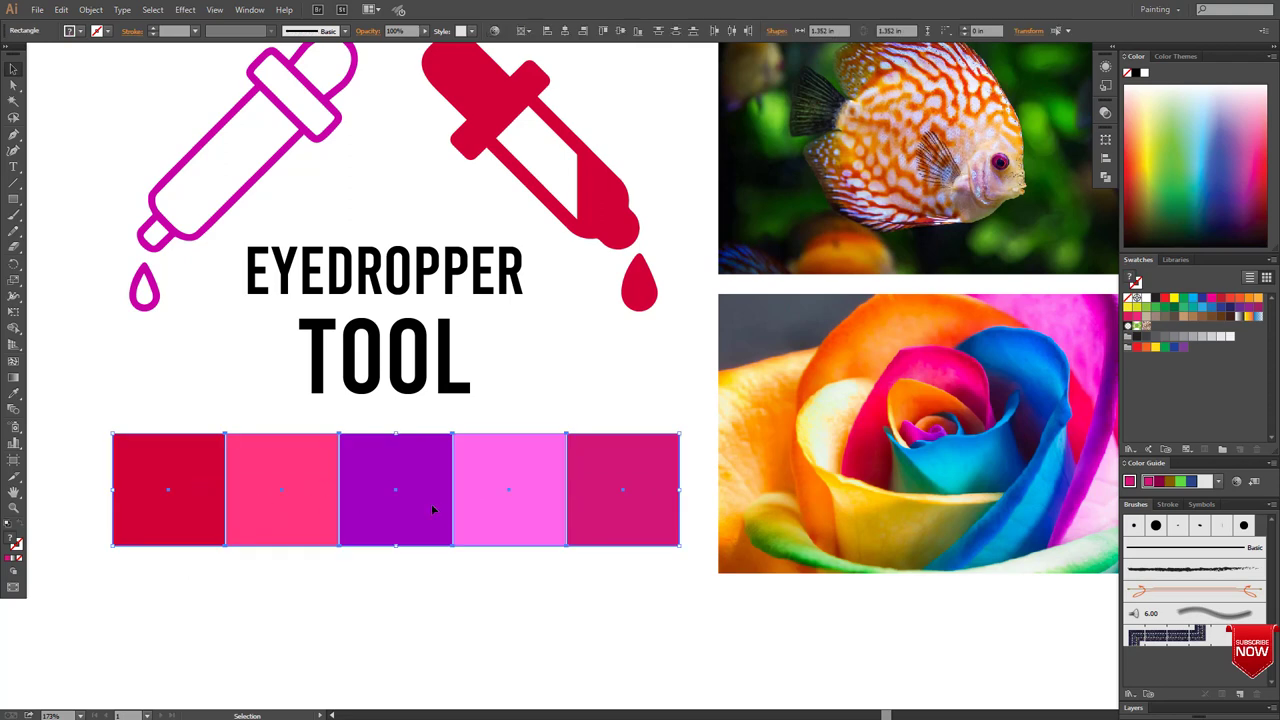
drag(432, 510, 443, 632)
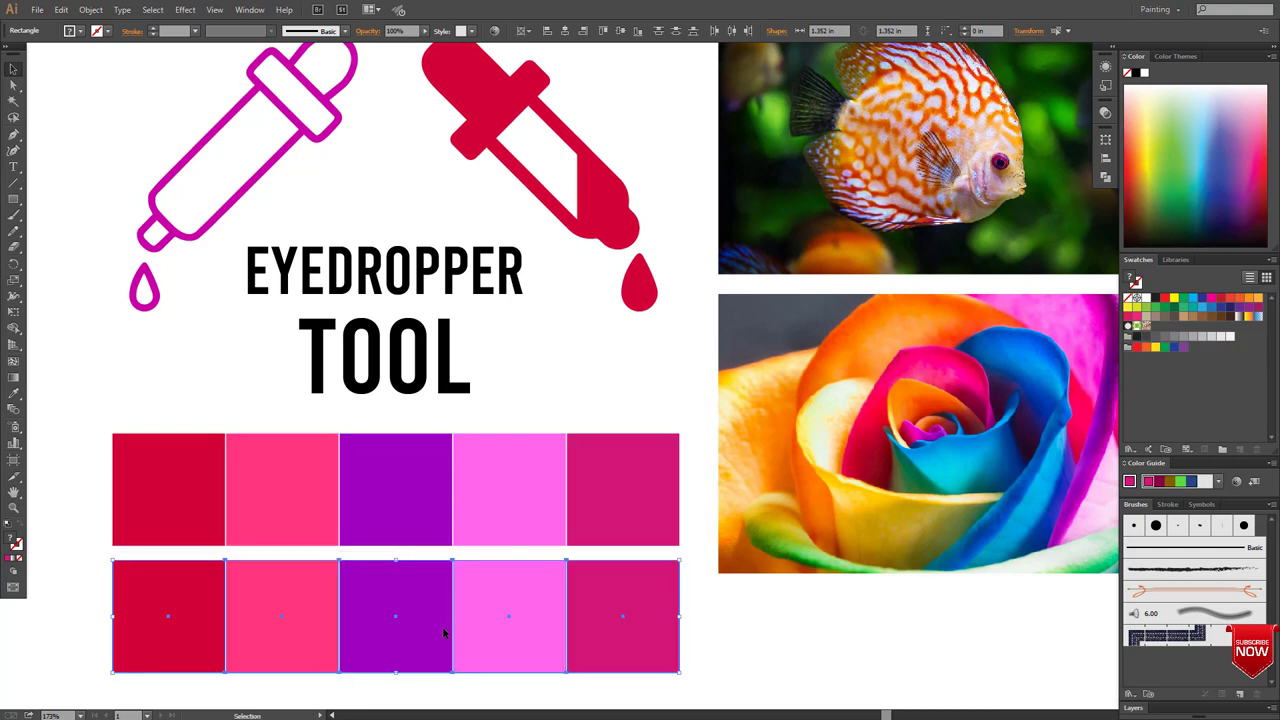
Step: Fill the copied row black, then select only its rightmost square
click(1155, 299)
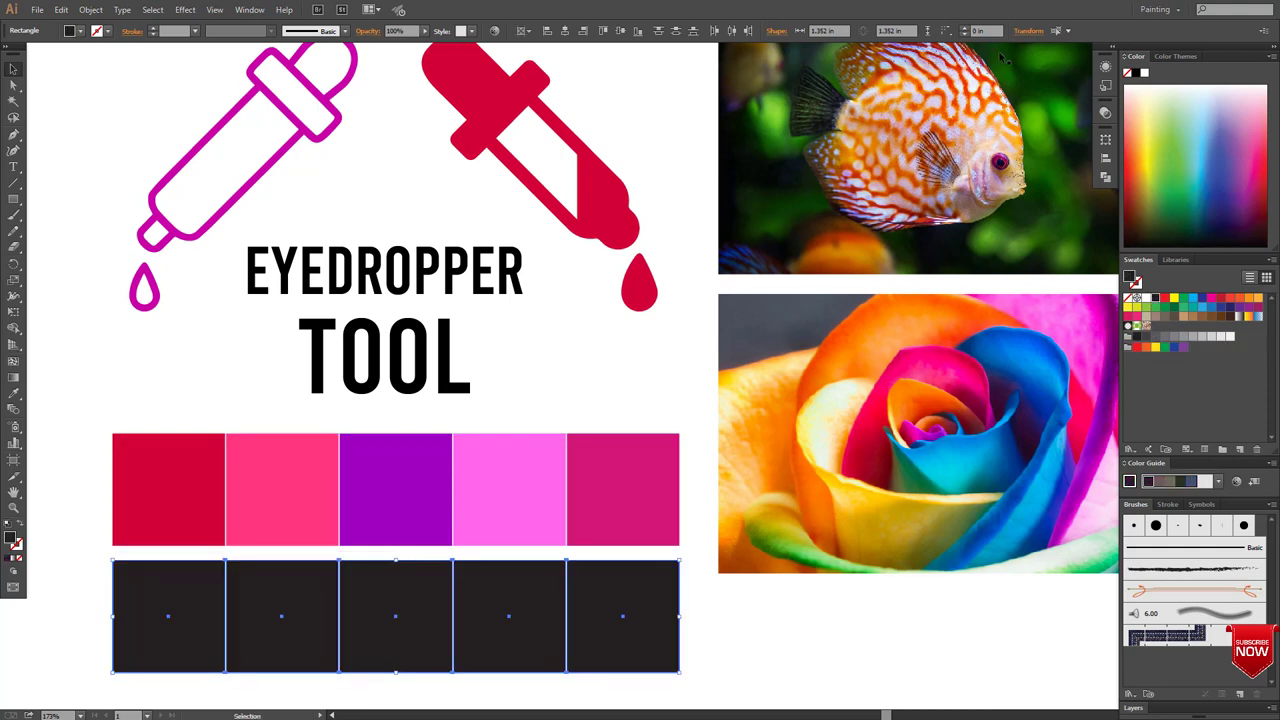
click(706, 677)
click(630, 610)
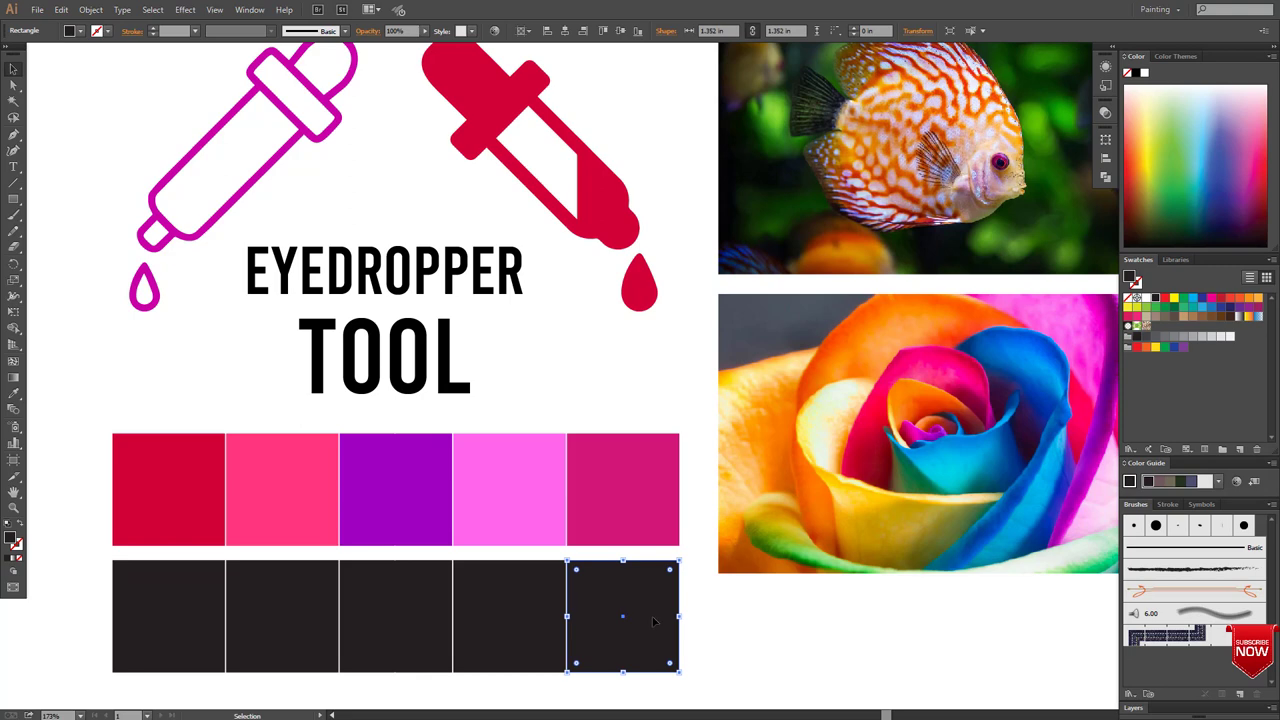
Step: Sample purple, cyan and finally hot pink from the rose petals into the rightmost black square
click(14, 393)
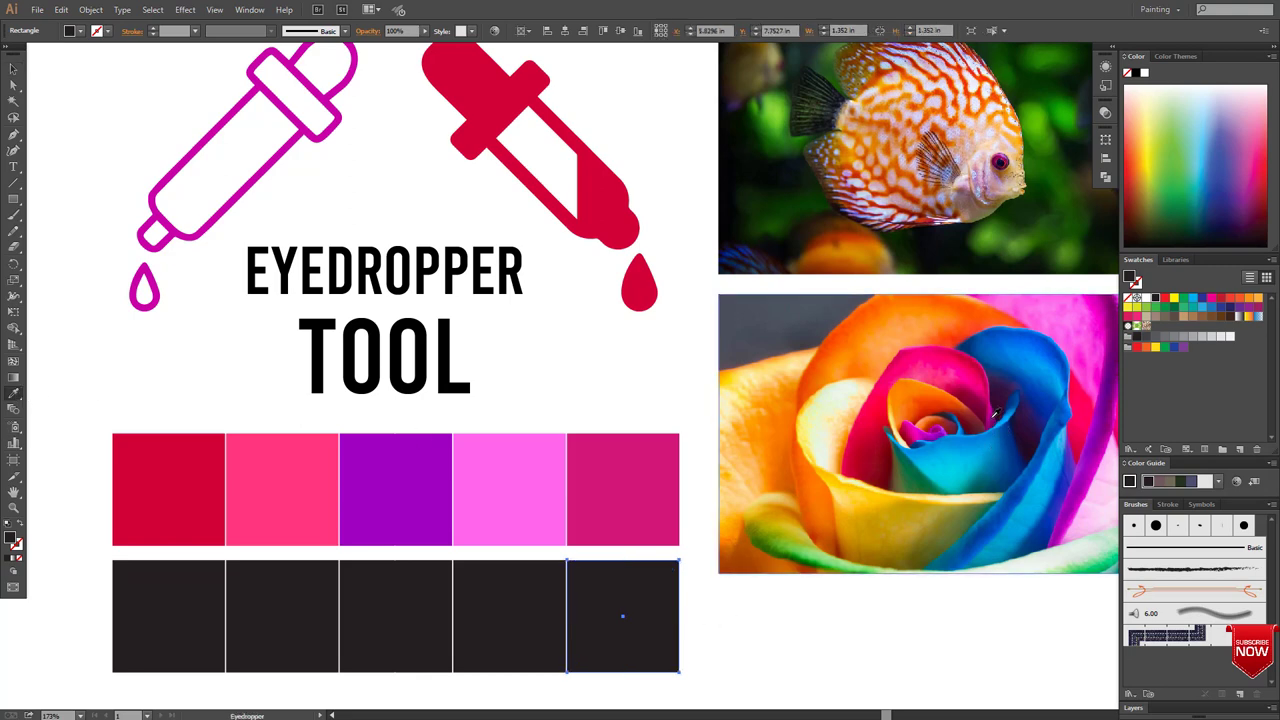
click(994, 431)
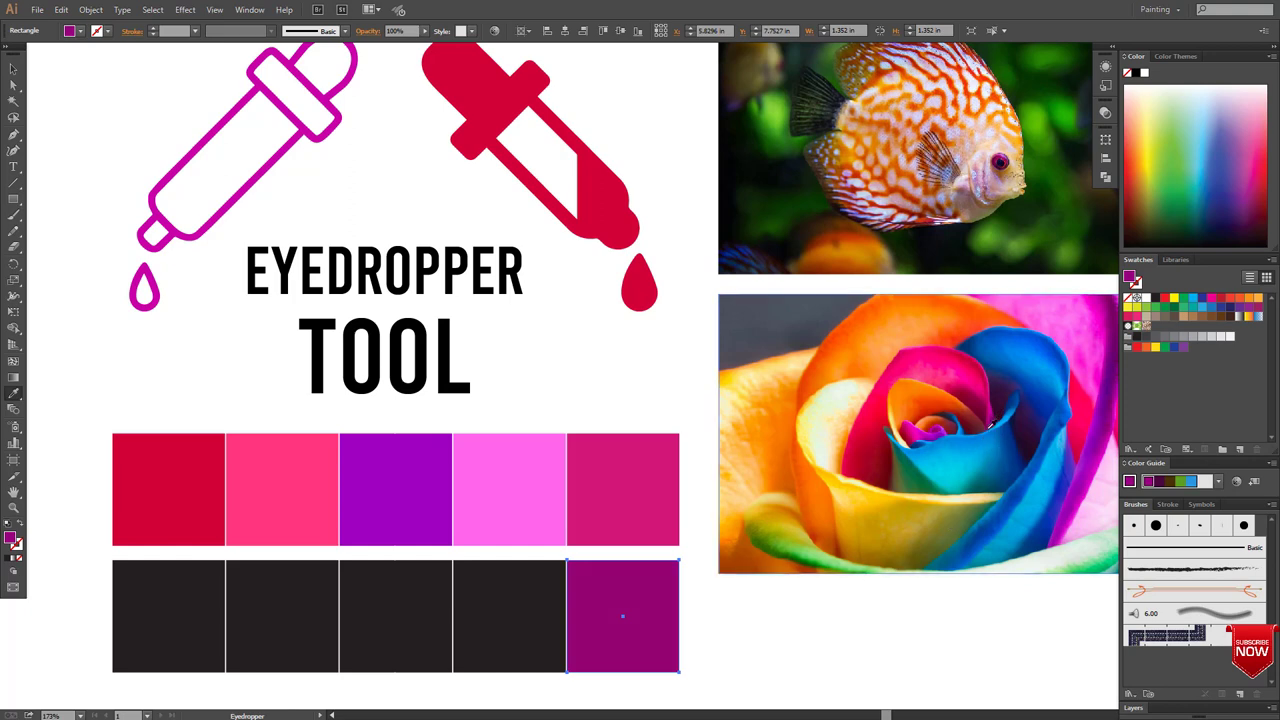
scroll(298, 497, down, 1)
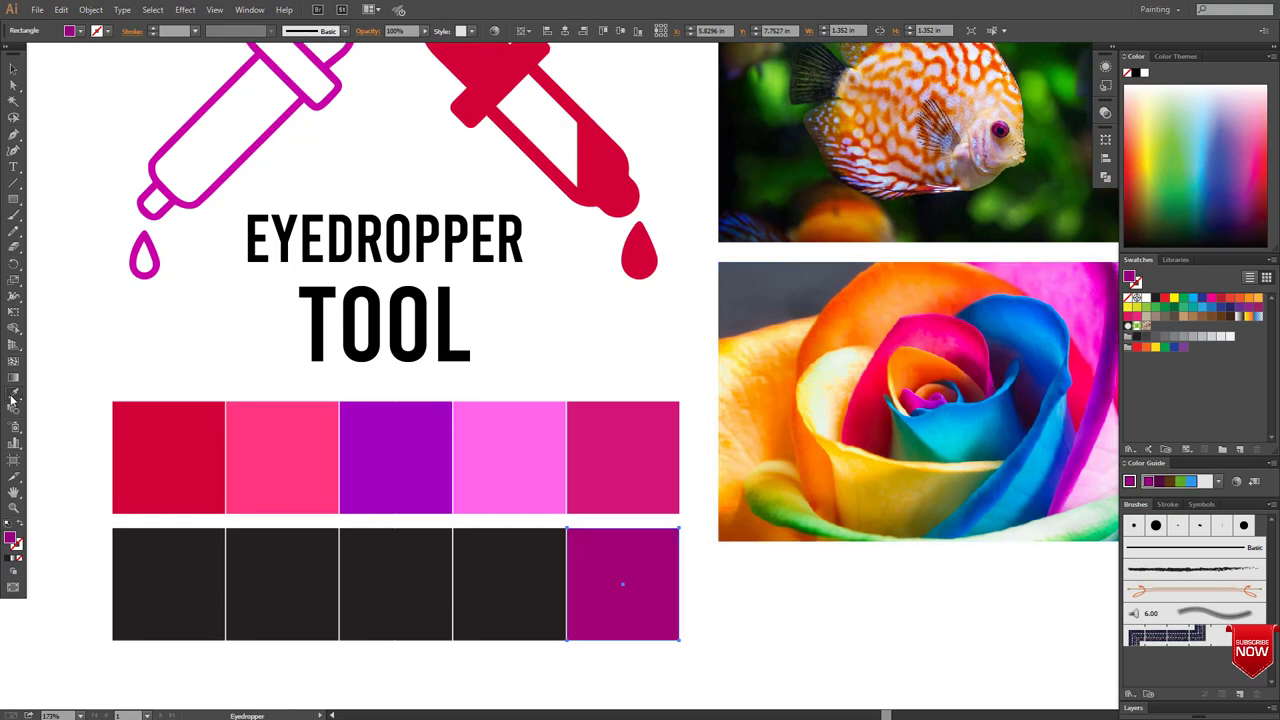
ctrl+shift+click(521, 577)
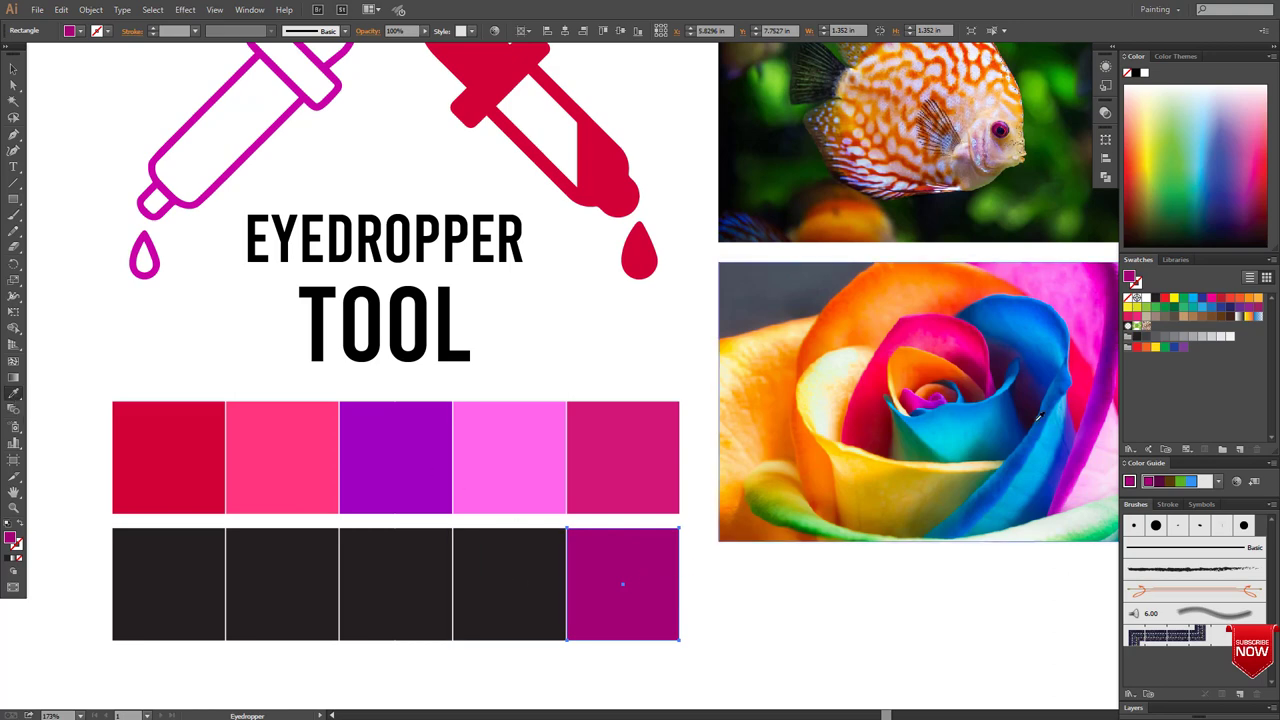
click(975, 432)
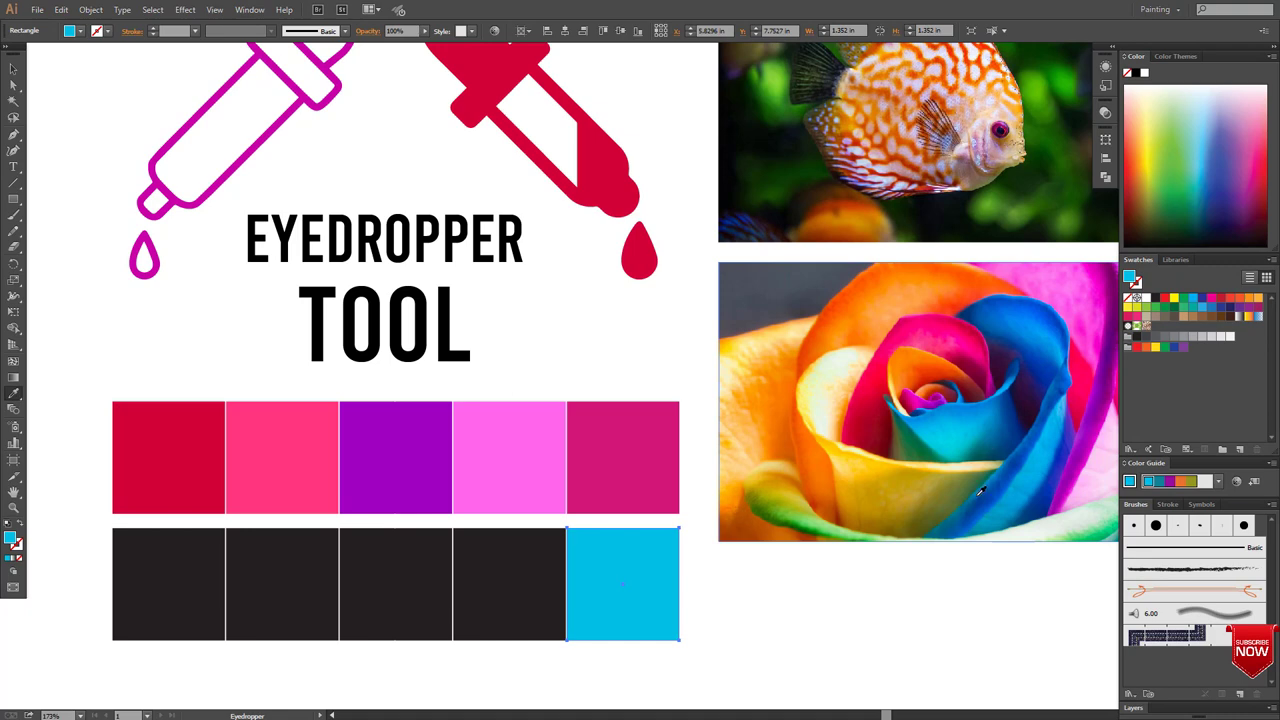
click(1098, 404)
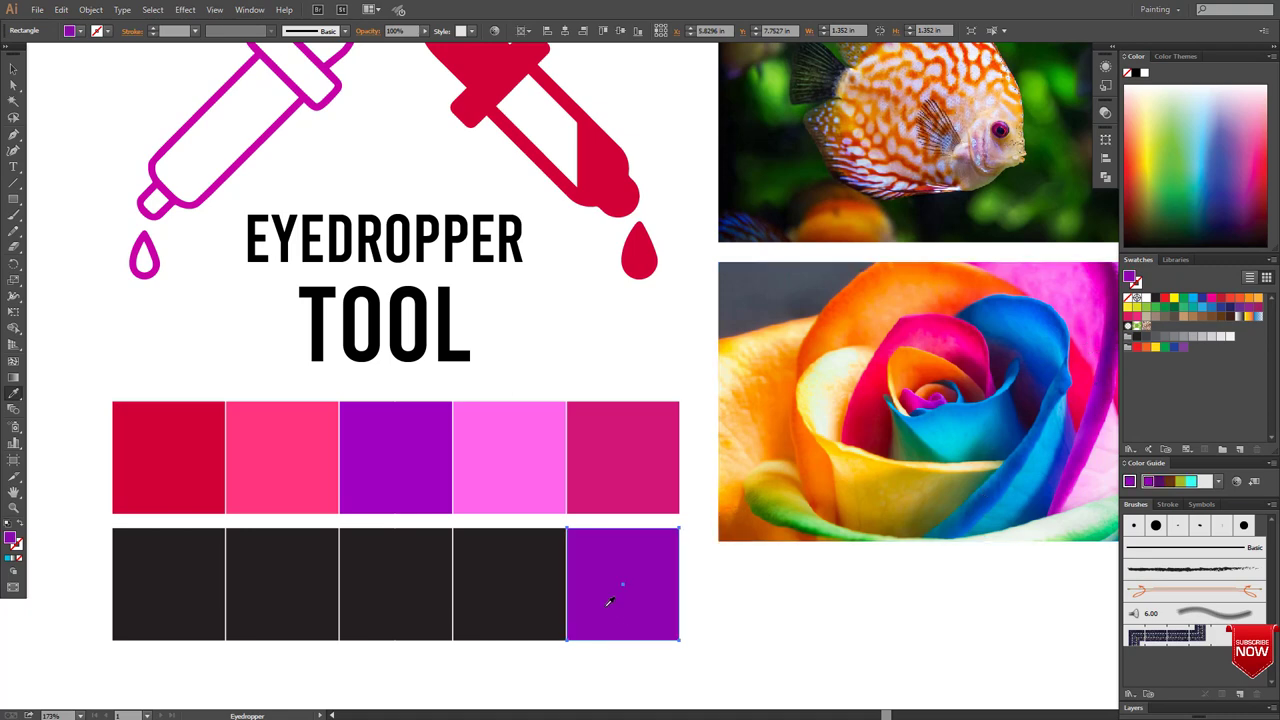
click(935, 358)
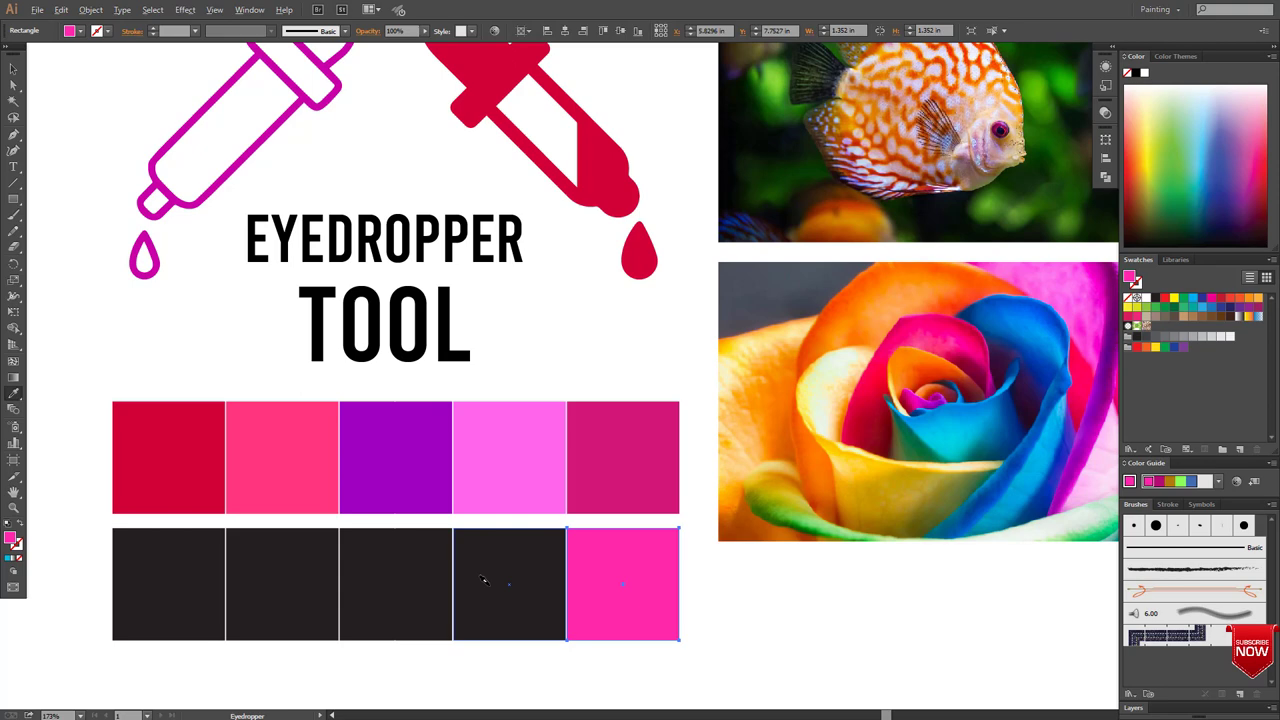
Step: Give the fourth square pink, then apply rose red, cyan and leaf green to the third, second and first
alt+click(483, 580)
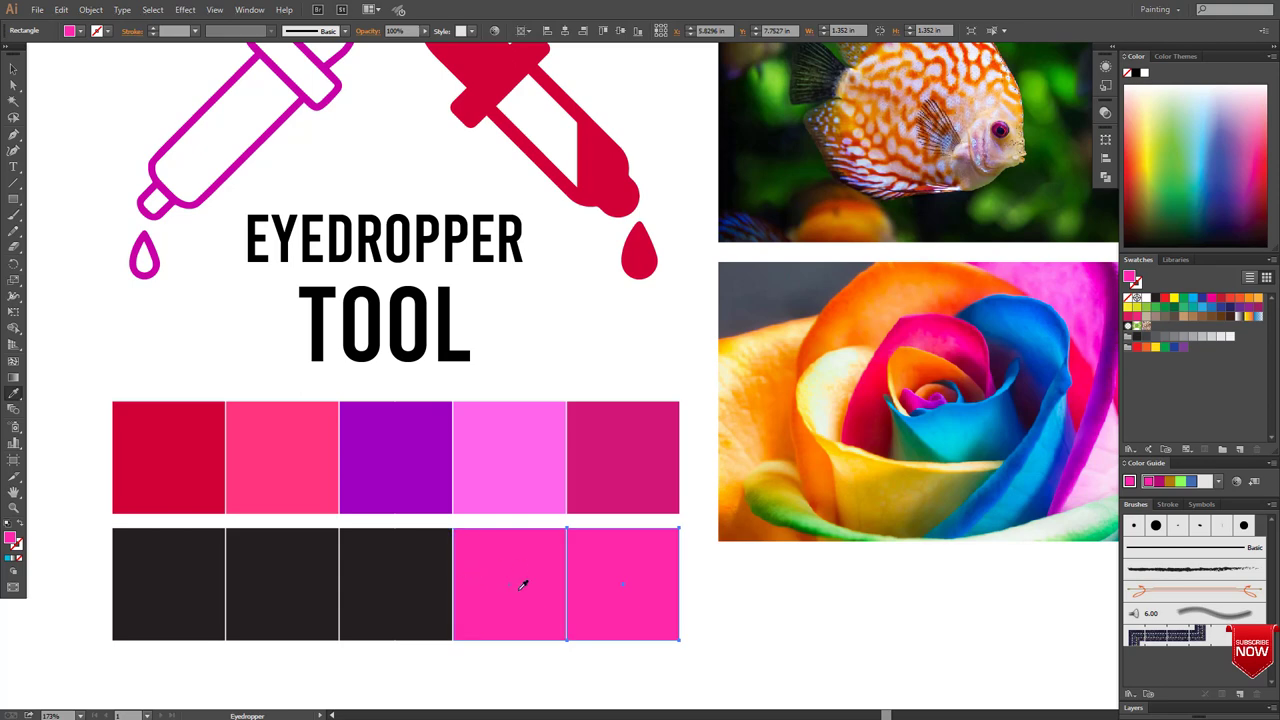
click(875, 380)
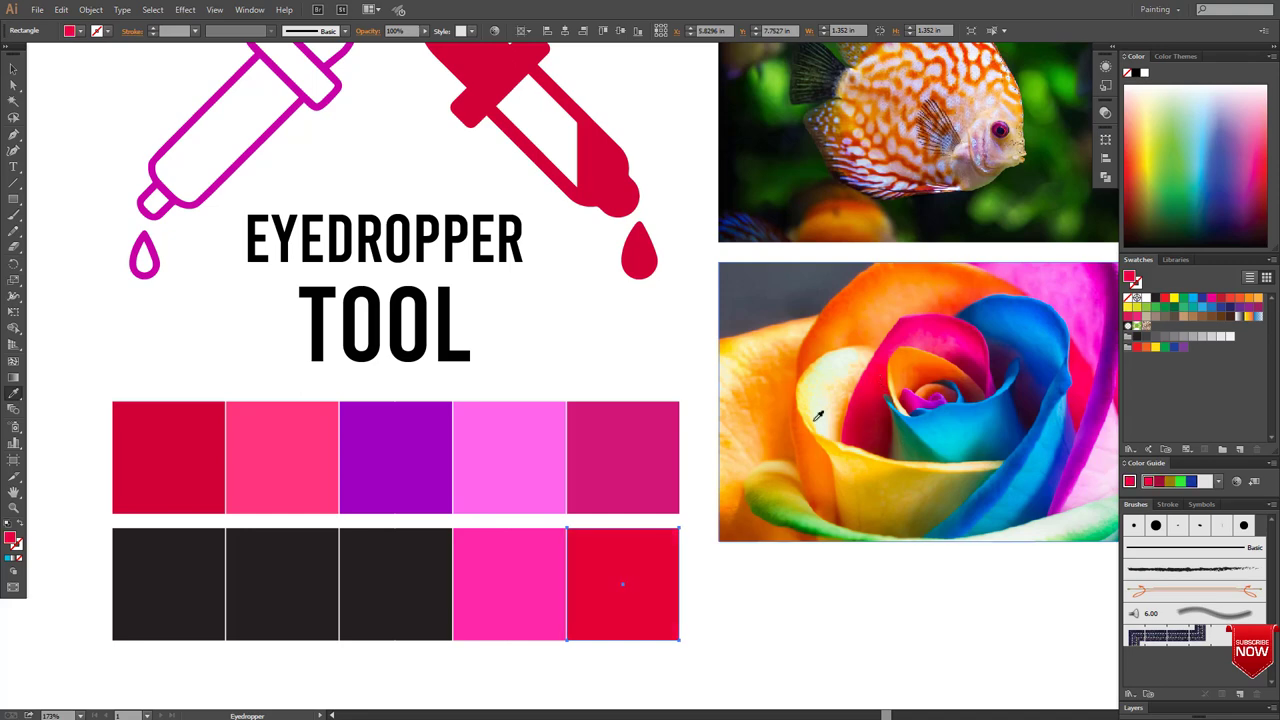
alt+click(378, 577)
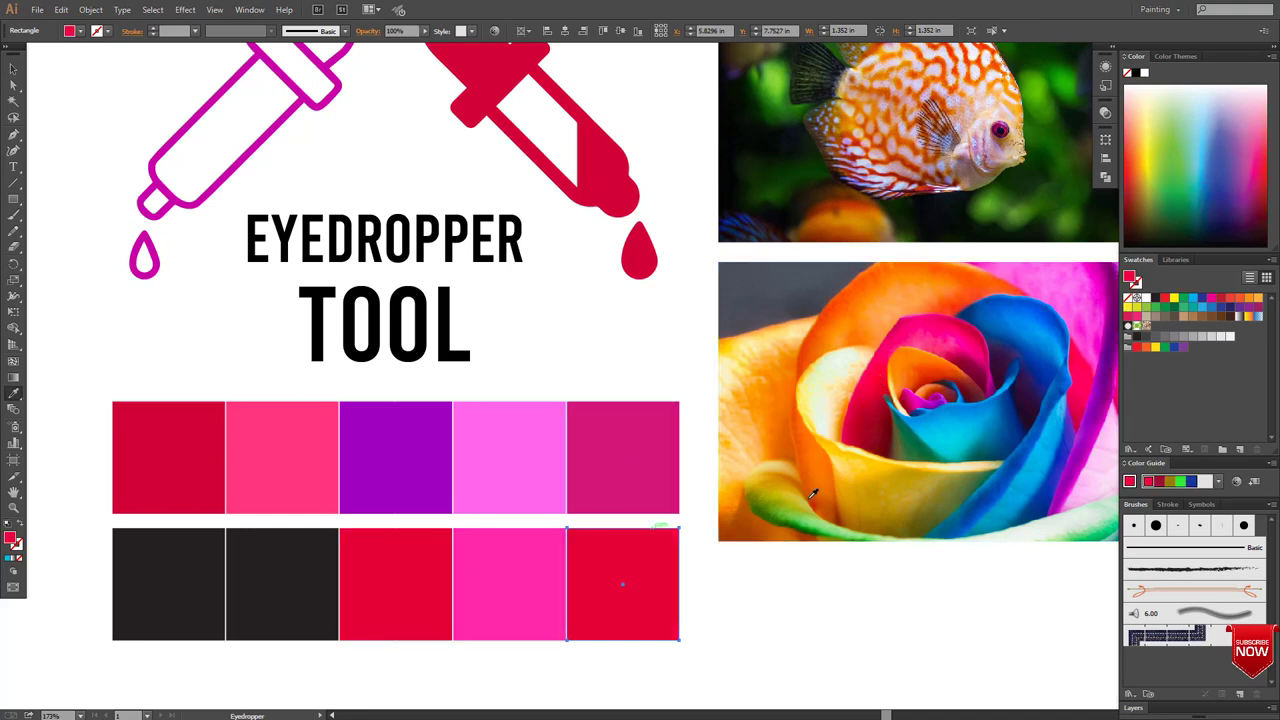
click(975, 441)
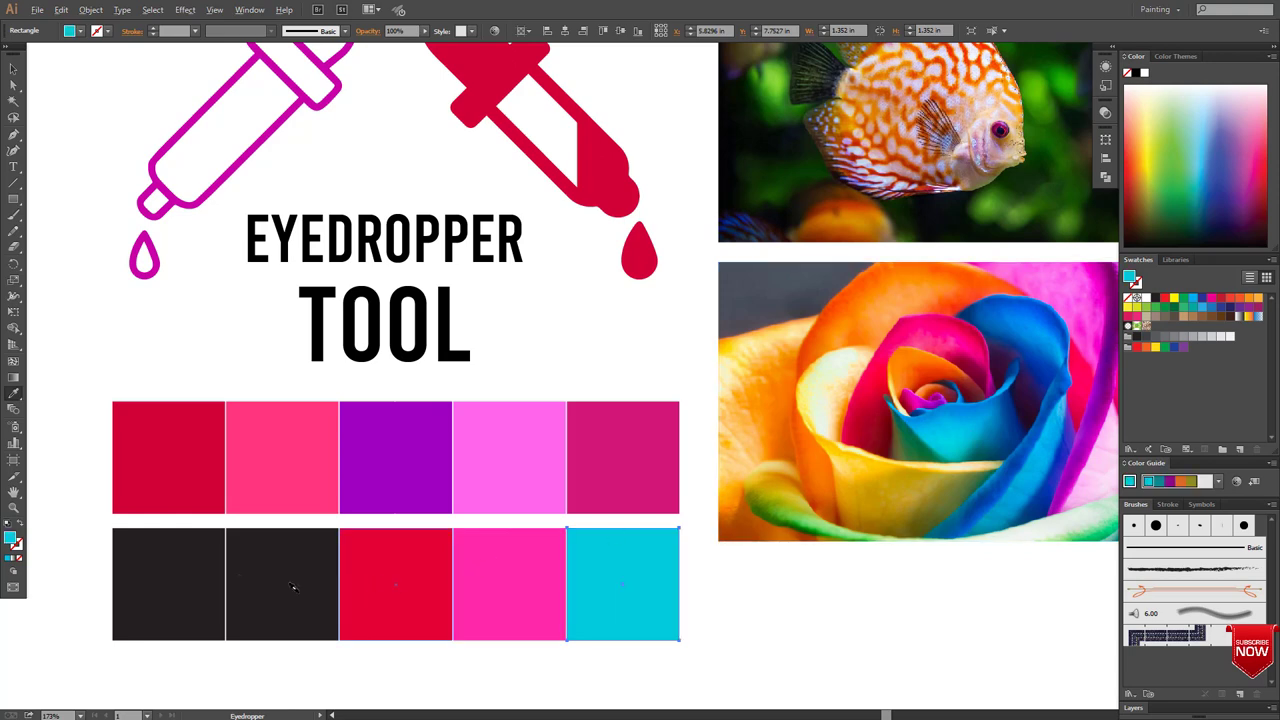
alt+click(232, 572)
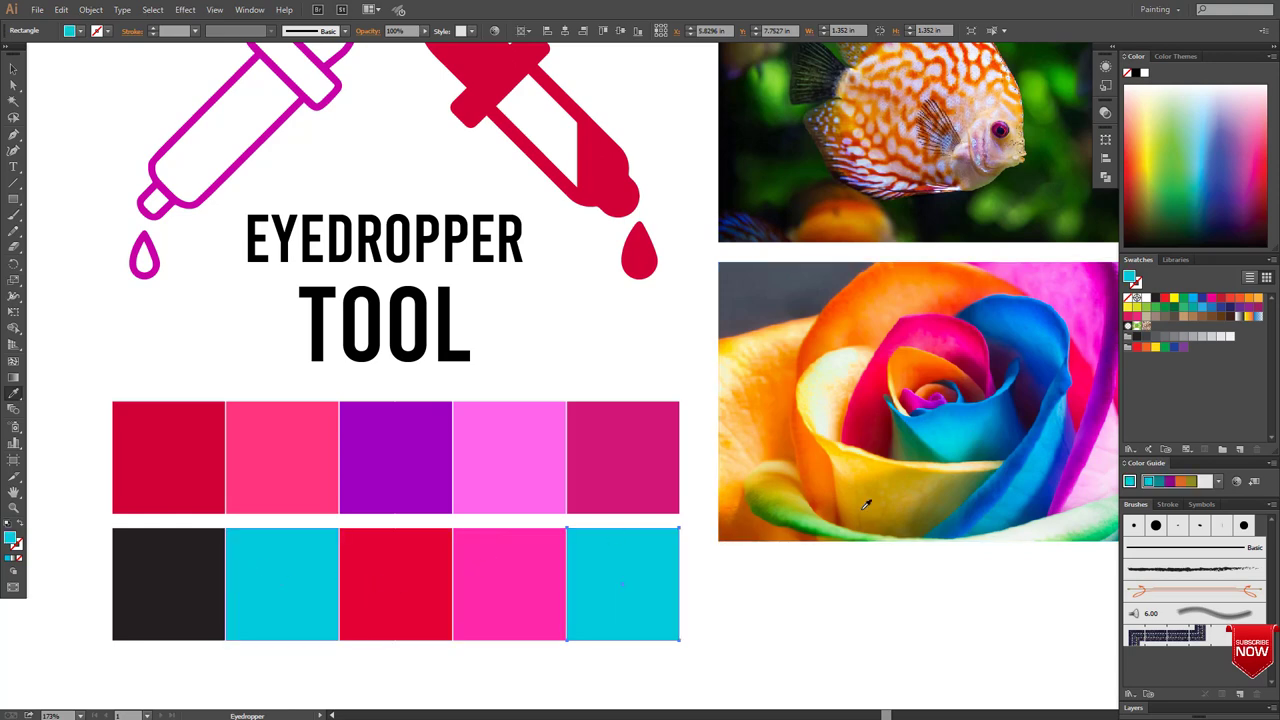
click(766, 536)
alt+click(191, 583)
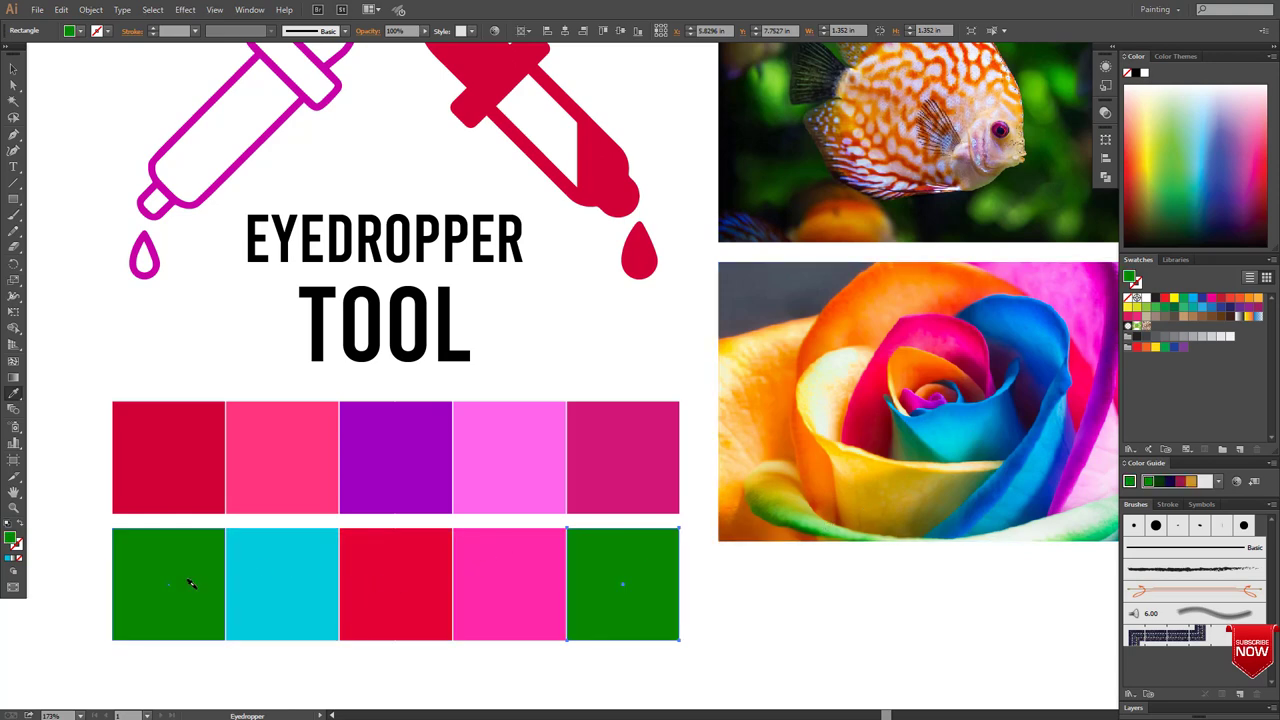
scroll(732, 548, up, 3)
scroll(732, 548, up, 2)
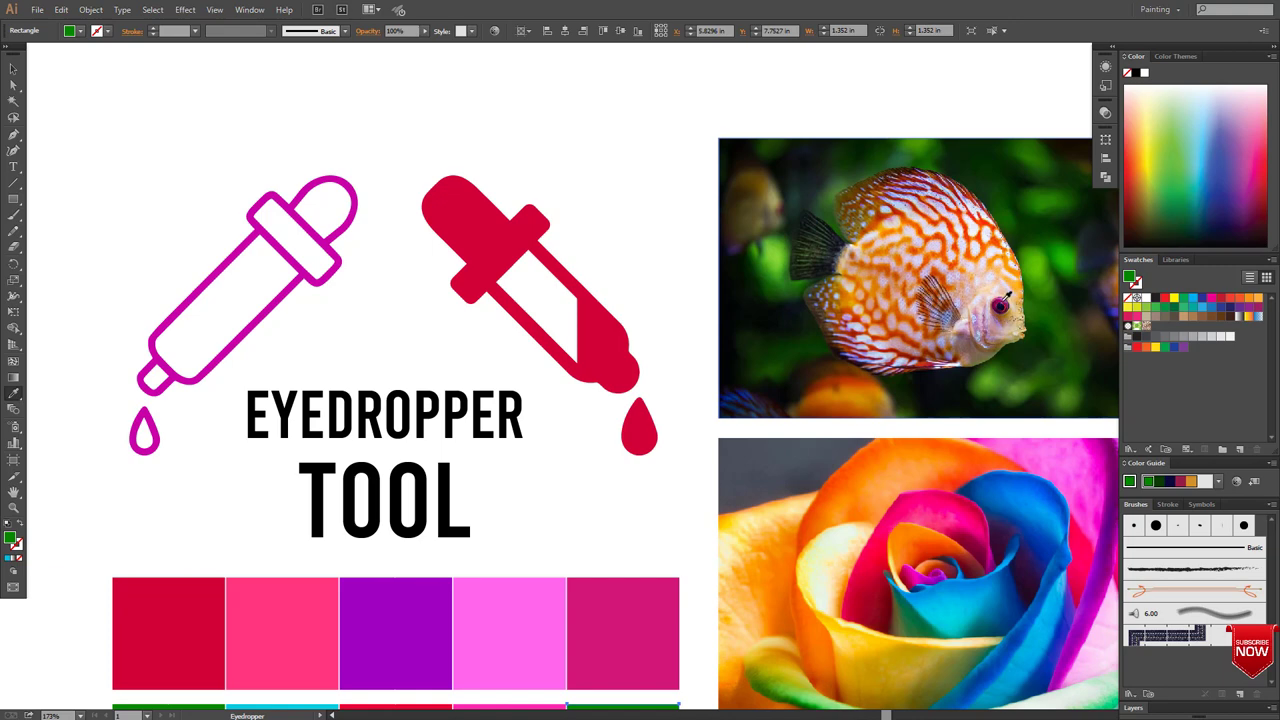
Step: Sample the fish photo's background green and apply it to the last top-row square
click(1005, 296)
click(1004, 294)
click(948, 250)
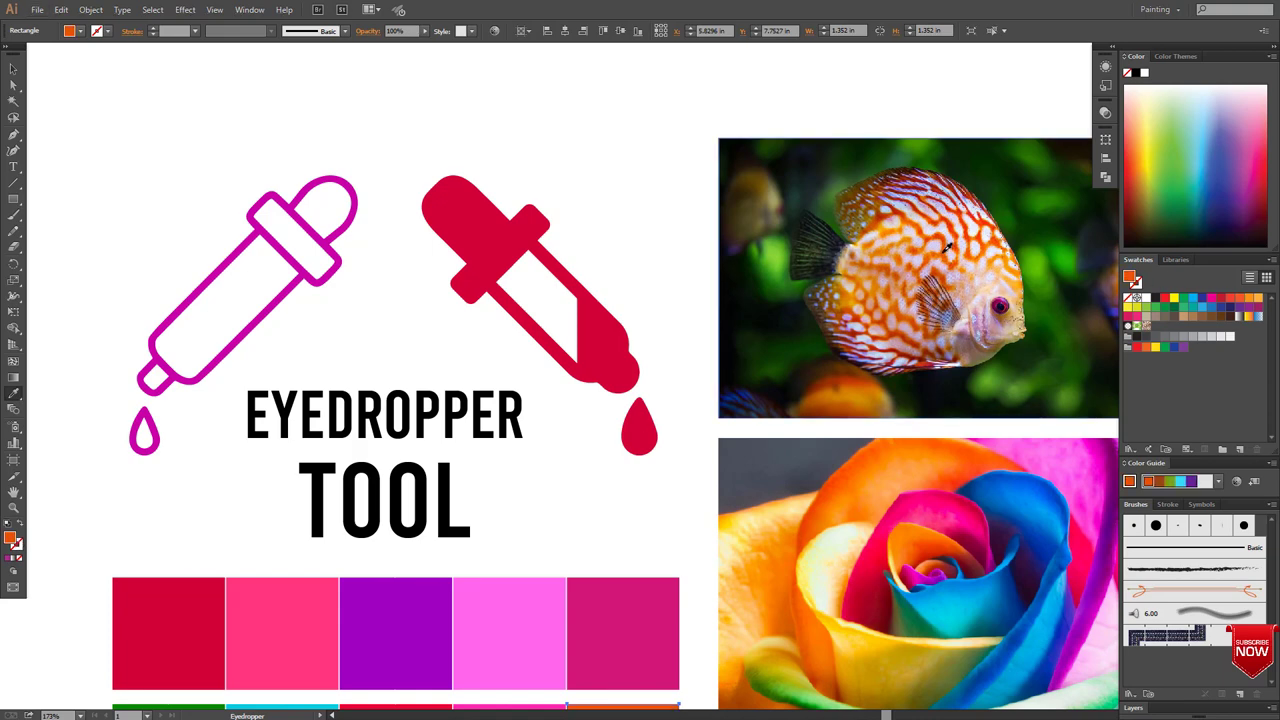
click(1078, 352)
click(990, 382)
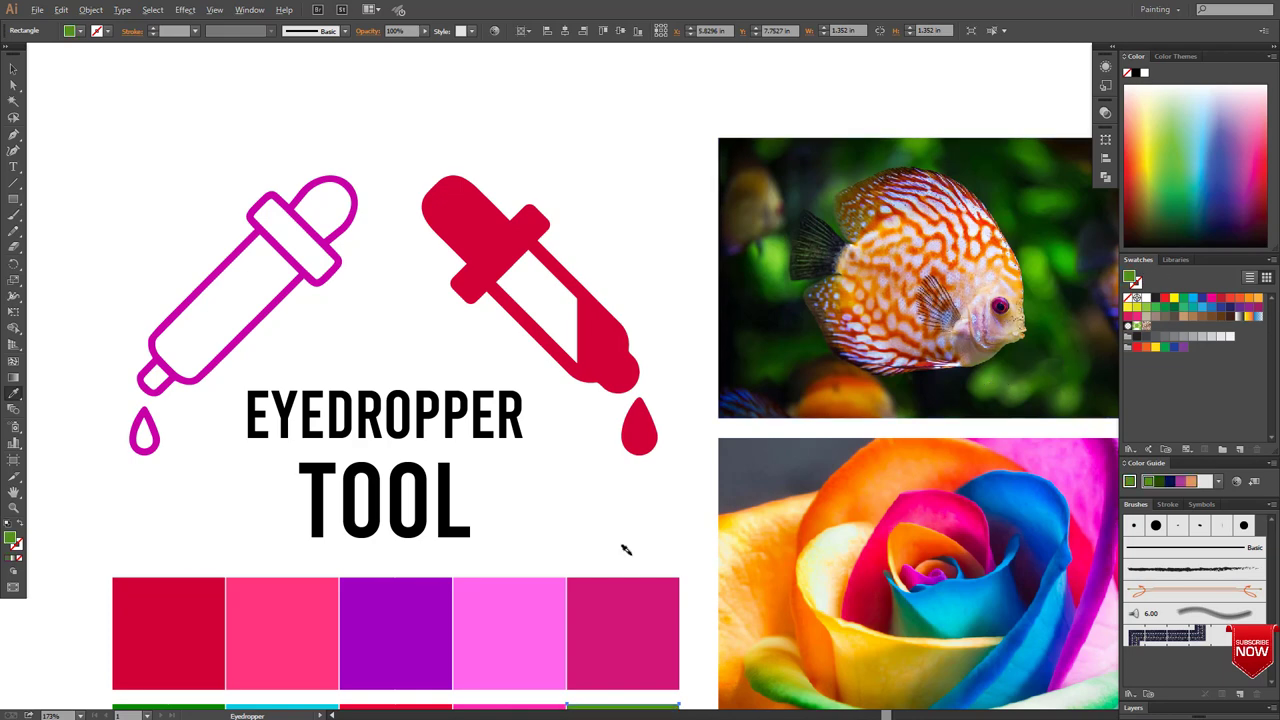
alt+click(634, 588)
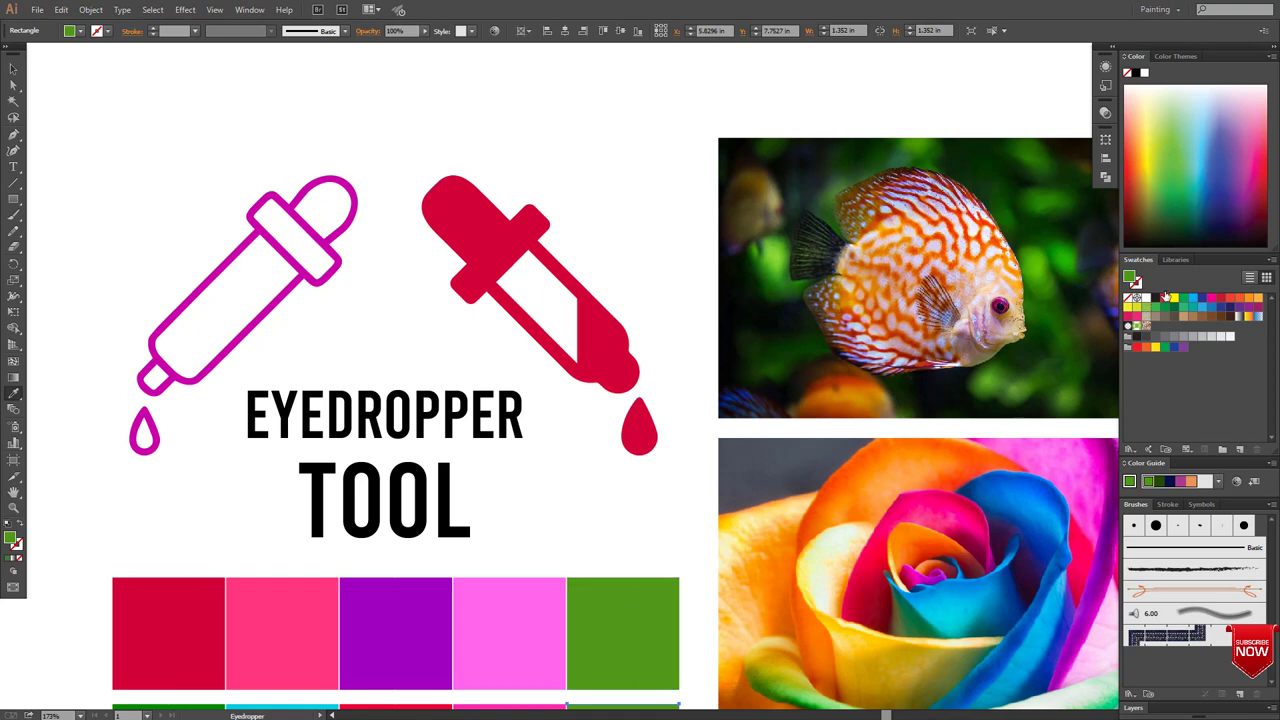
Step: Apply fish-photo orange-brown to the fourth top-row square and a brighter orange to the third
click(867, 377)
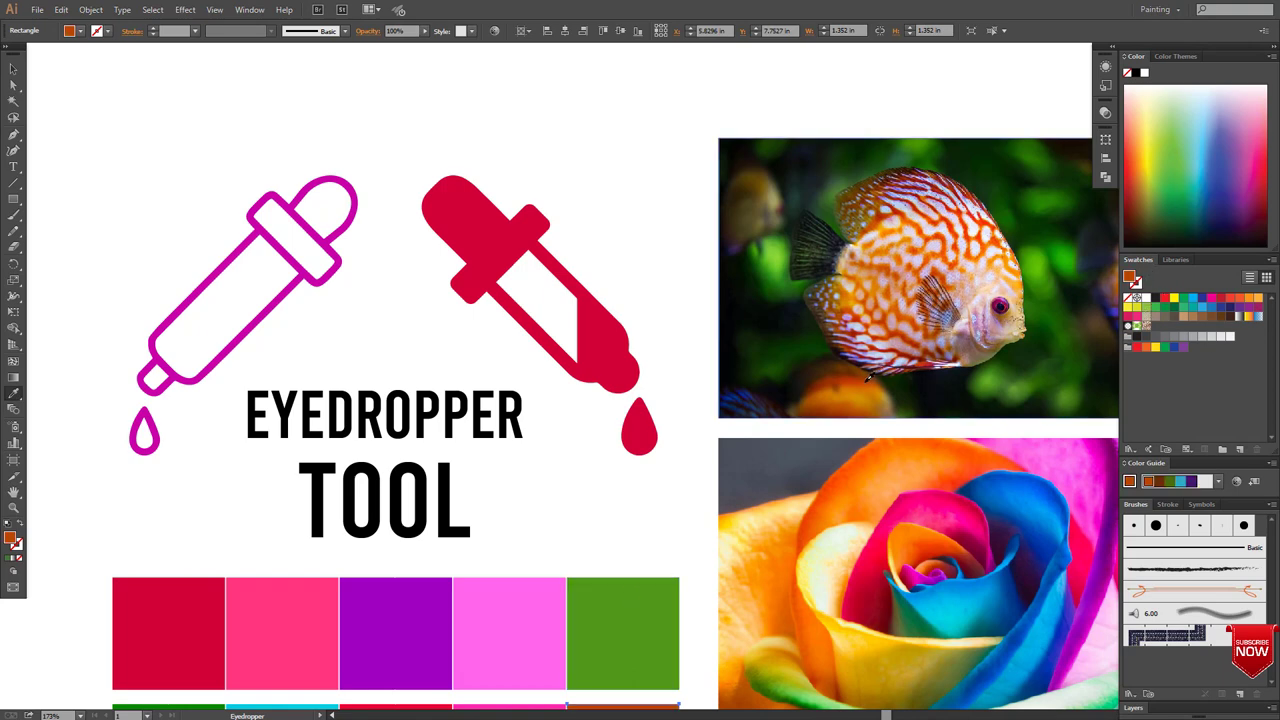
alt+click(517, 602)
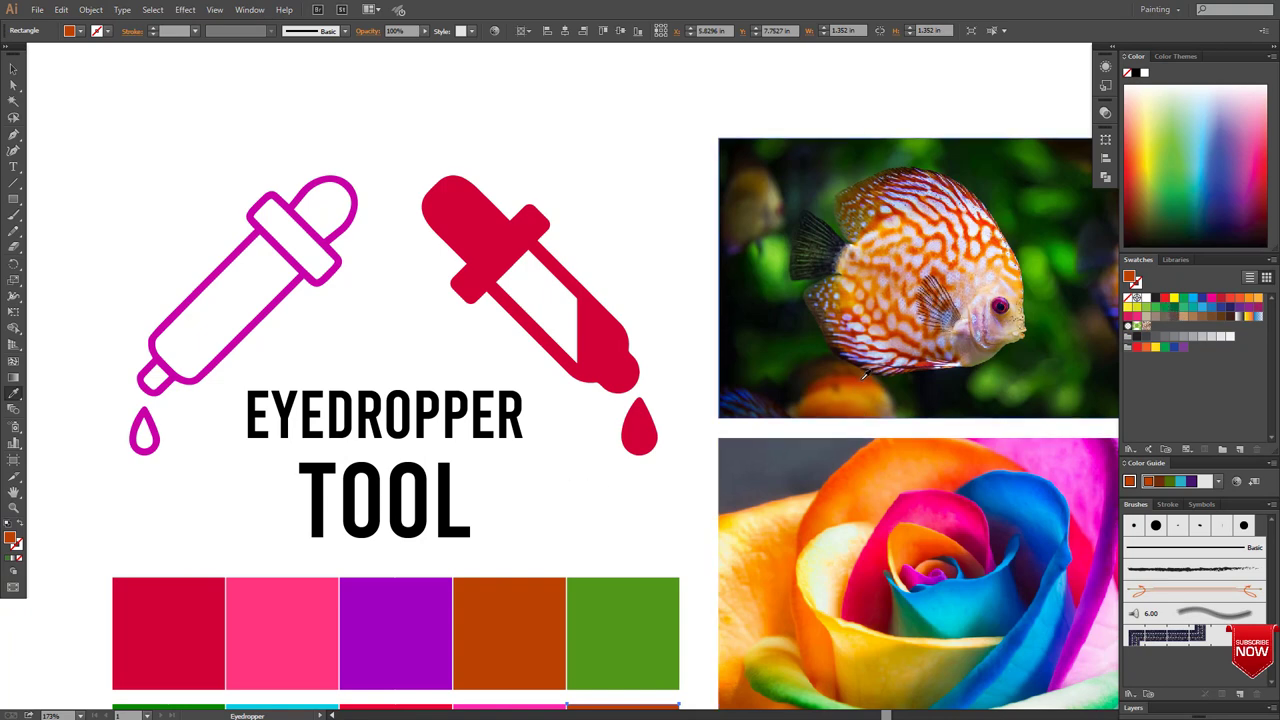
alt+click(440, 620)
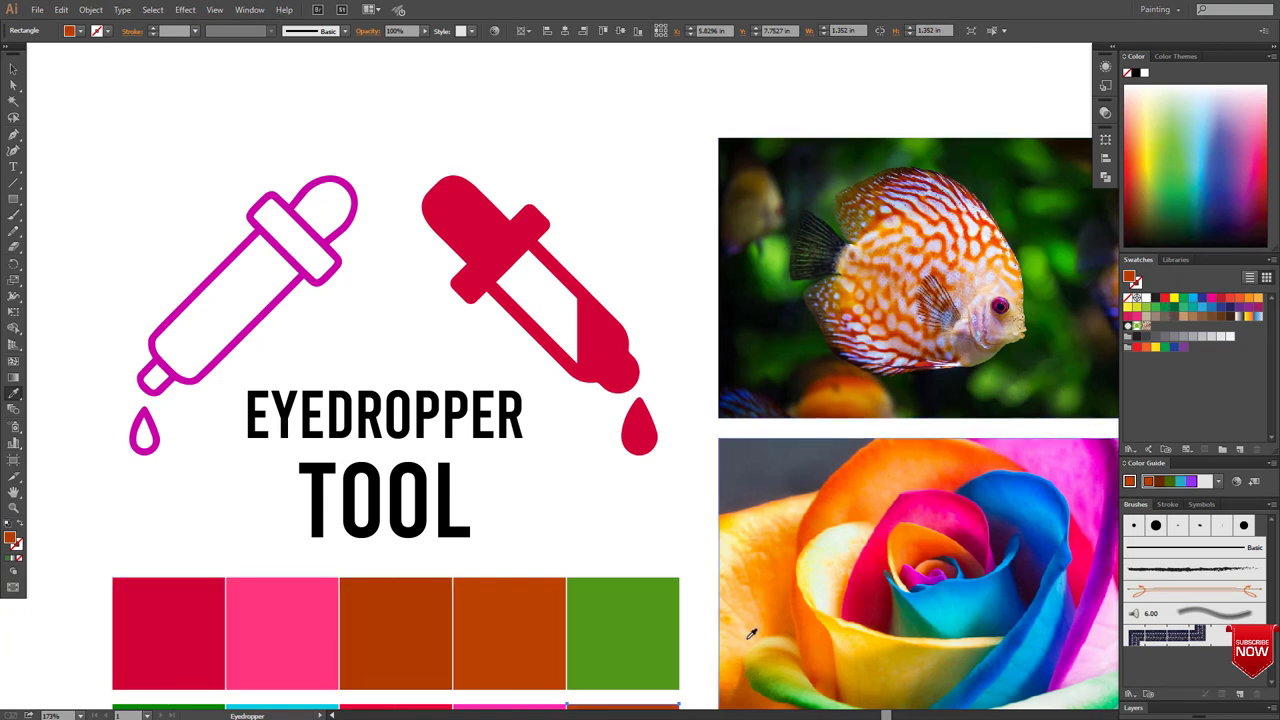
click(866, 296)
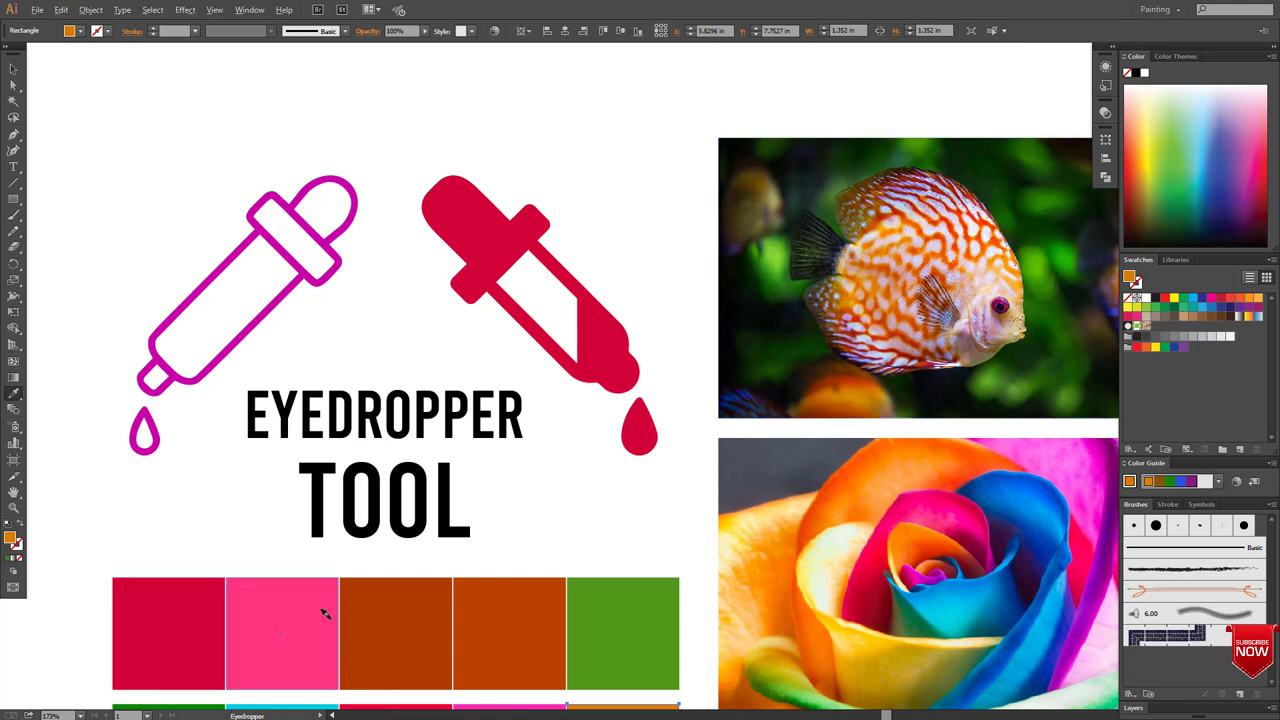
alt+click(366, 606)
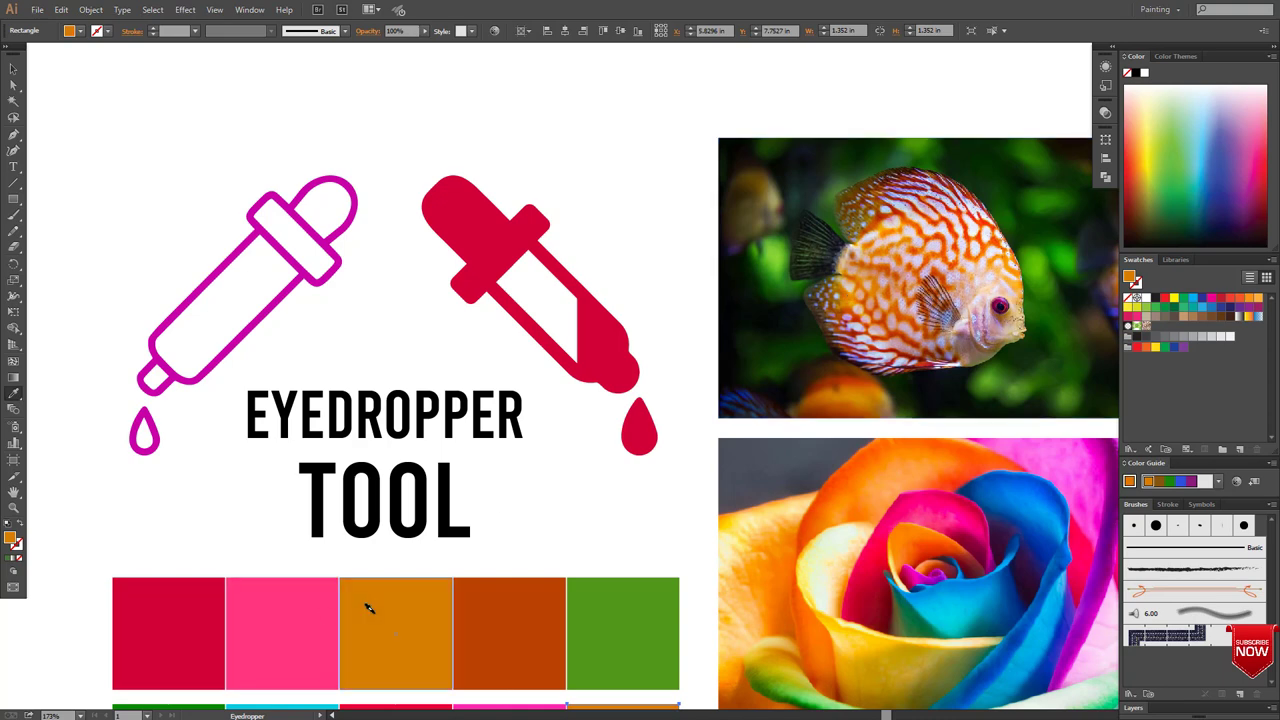
double_click(14, 396)
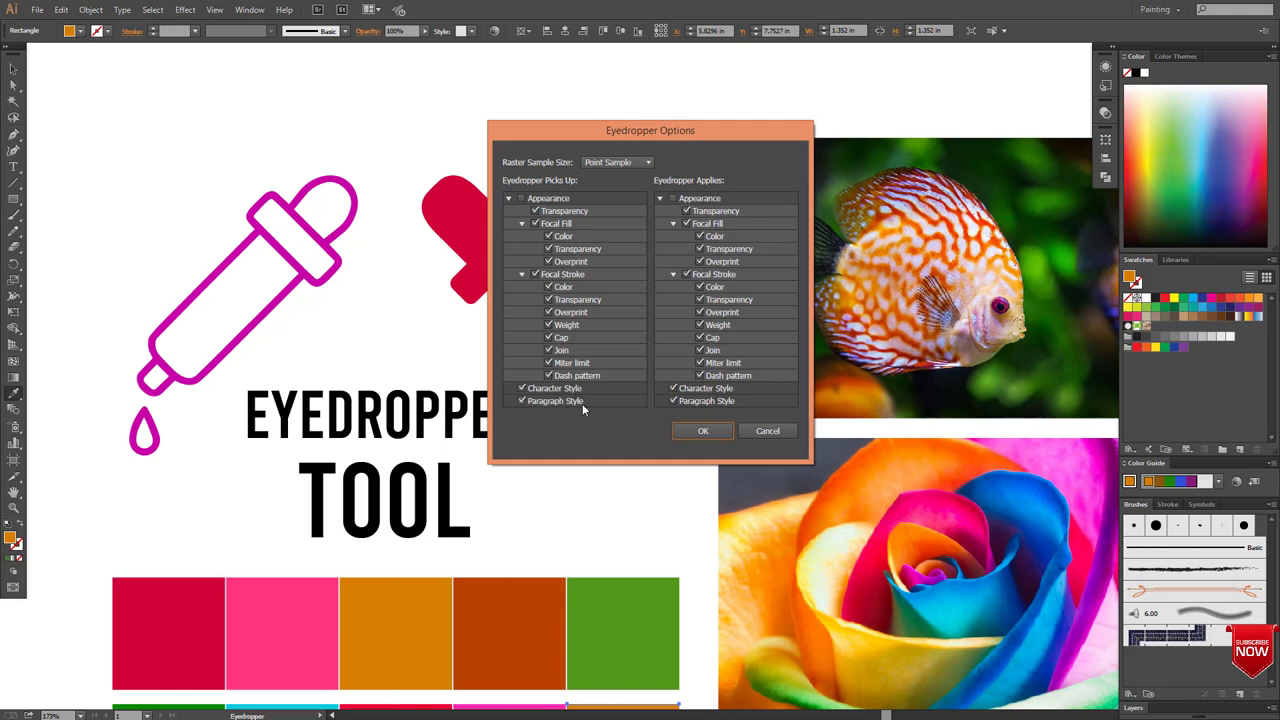
Step: Close the sampling settings, zoom out, and drag the three title variants into line
click(703, 430)
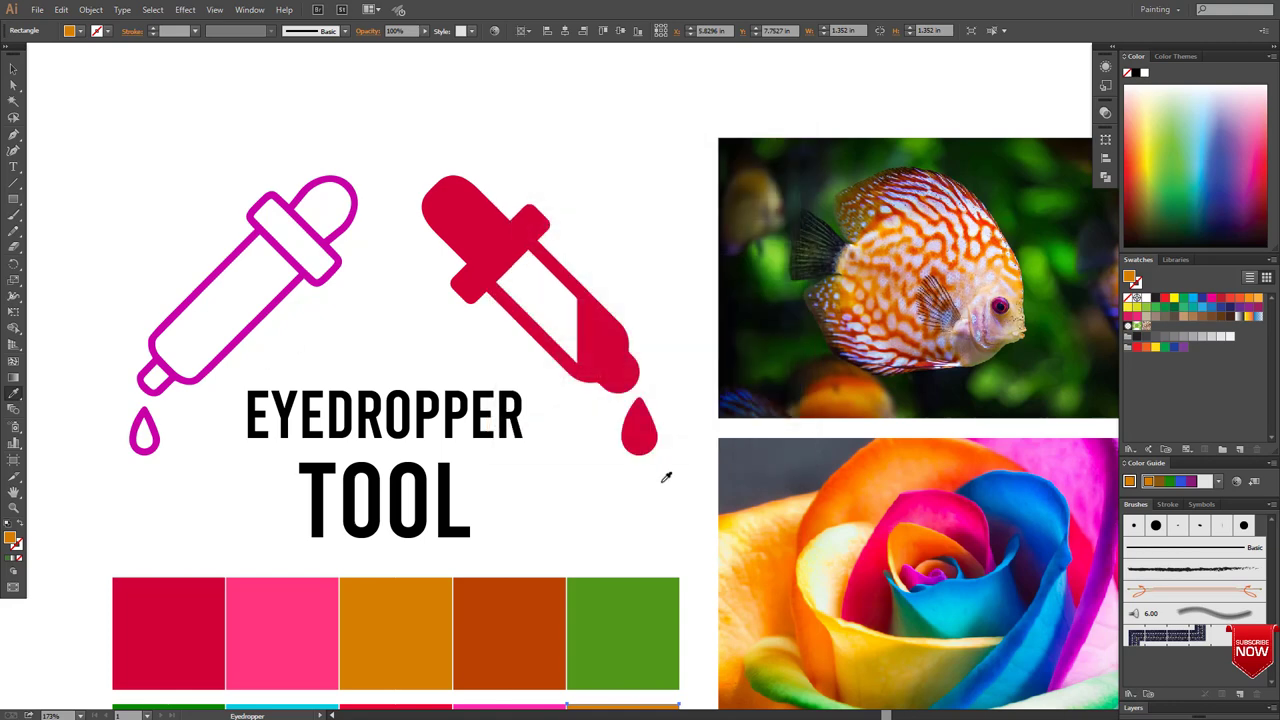
scroll(679, 393, down, 3)
scroll(622, 480, down, 2)
scroll(626, 523, down, 3)
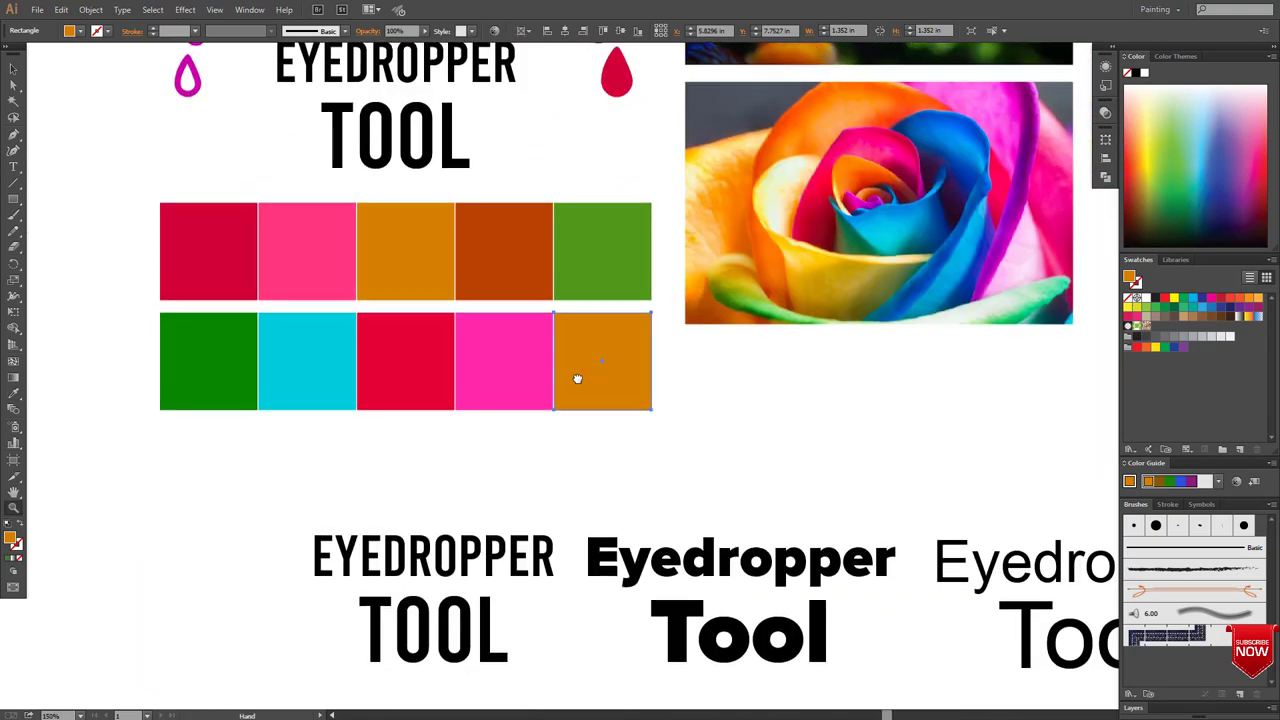
key(ctrl+minus)
mouse_move(546, 430)
mouse_down()
mouse_move(523, 417)
mouse_move(537, 397)
mouse_up()
click(797, 603)
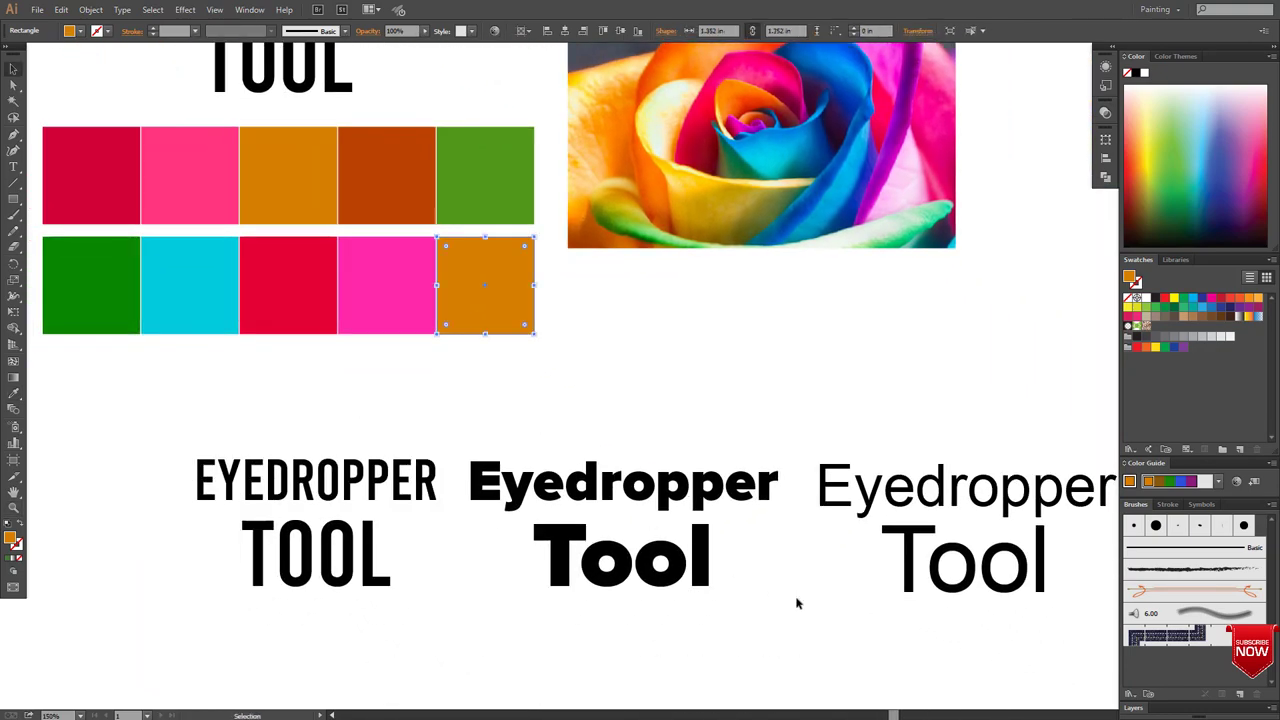
drag(898, 577, 893, 549)
drag(651, 618, 651, 603)
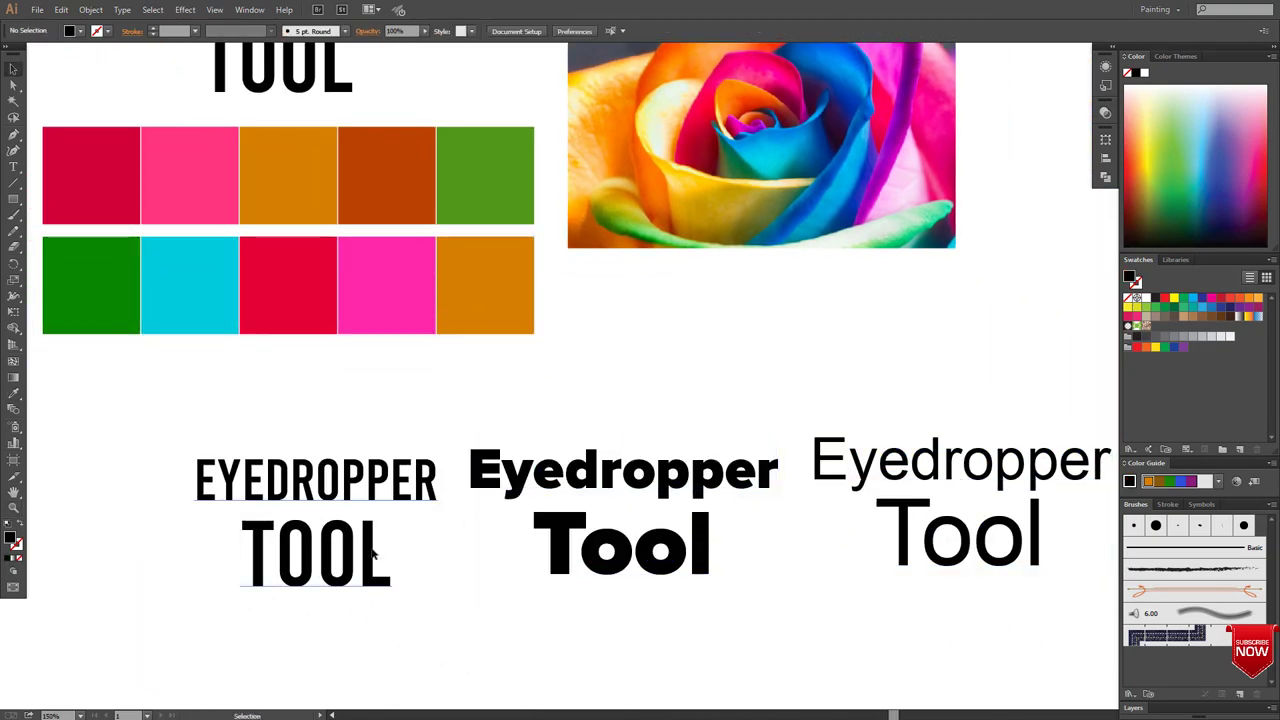
drag(347, 553, 335, 529)
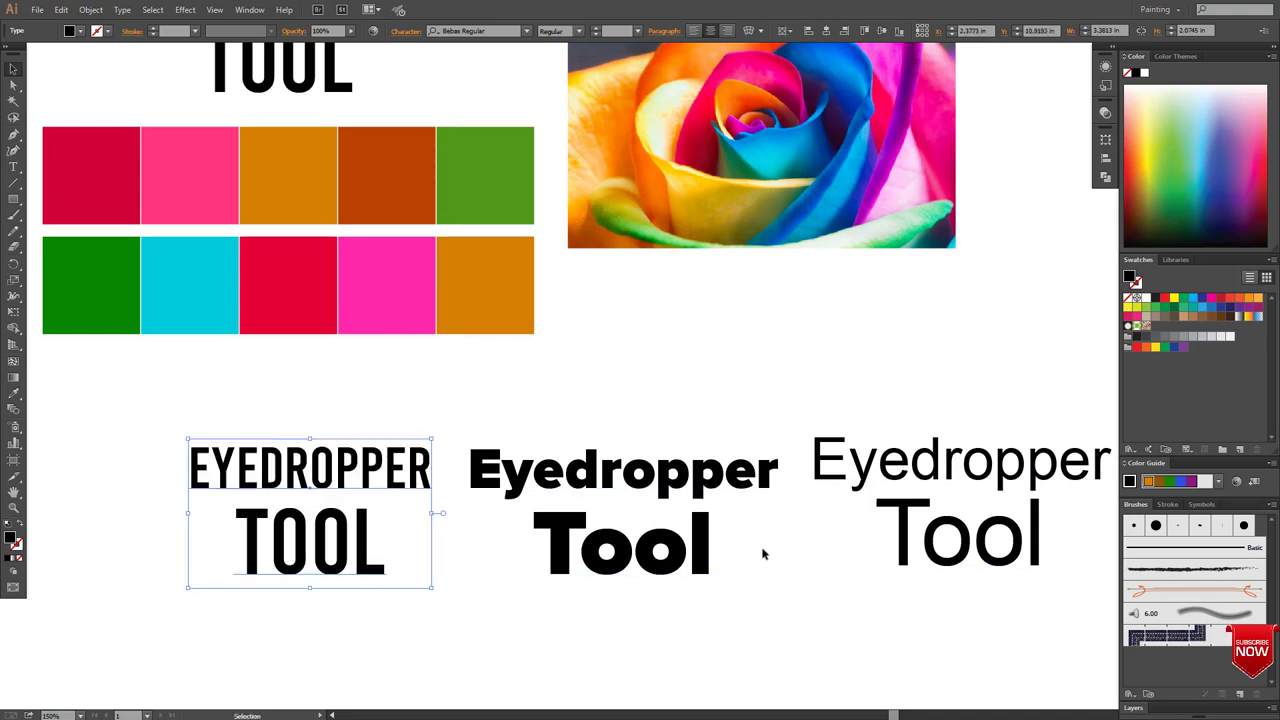
Step: Test copying the Proxima Nova and Arial title styles onto the left title, undoing back to Bebas
click(14, 392)
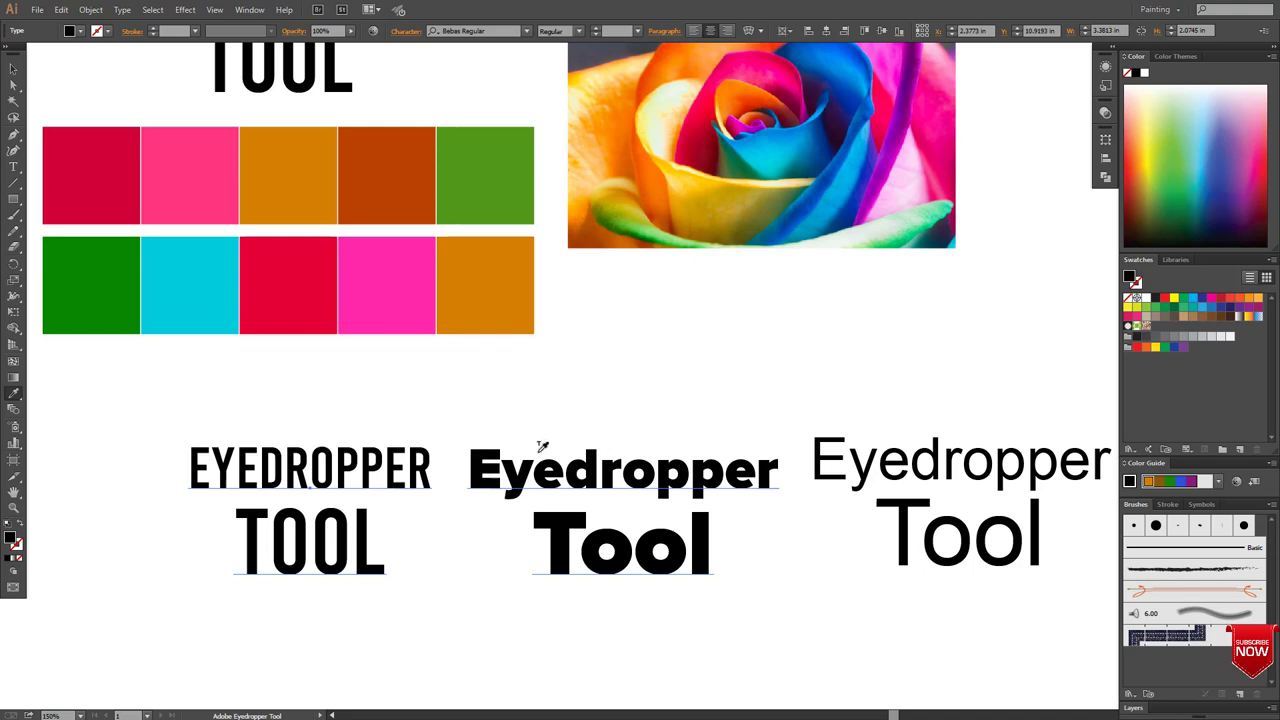
click(610, 488)
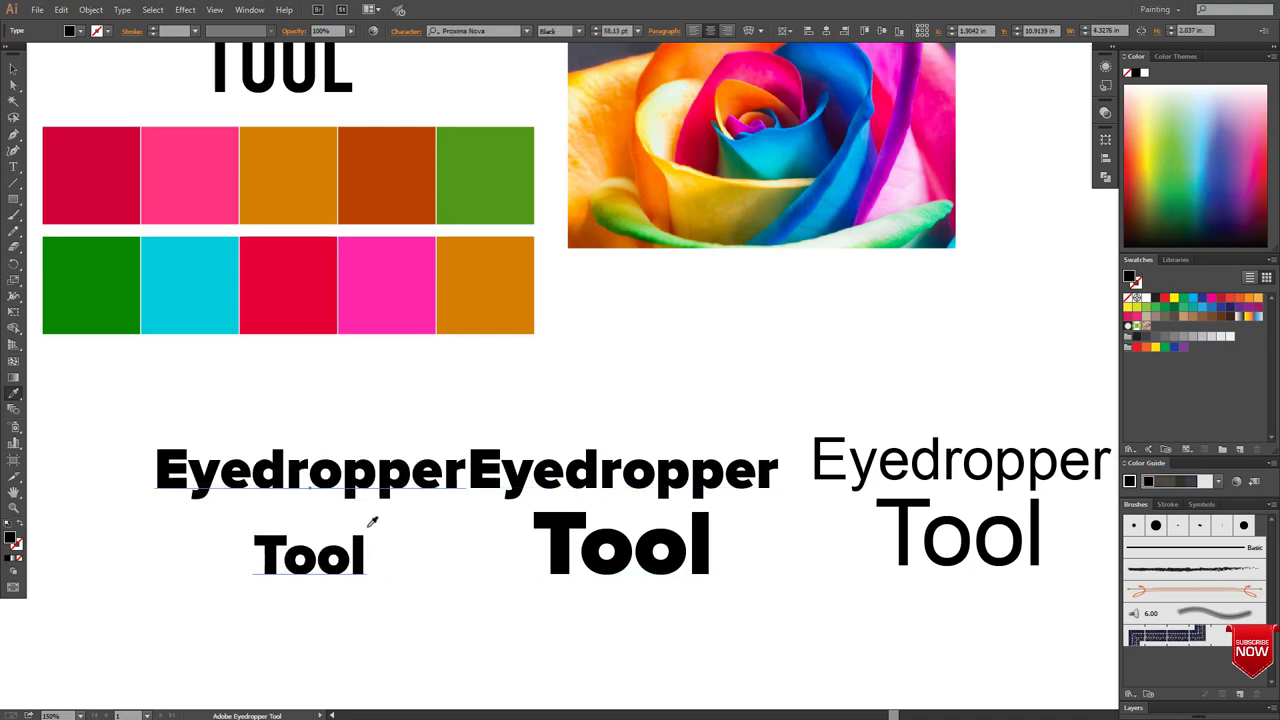
click(996, 457)
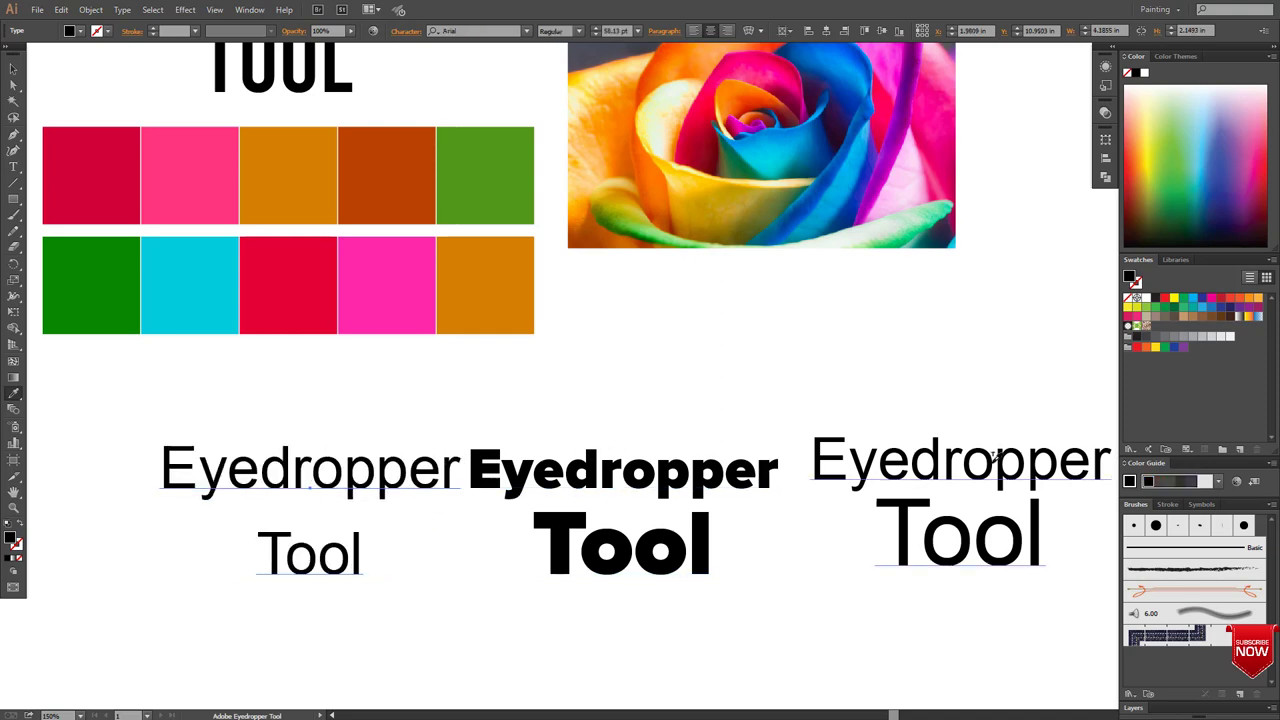
key(ctrl+z)
key(ctrl+z)
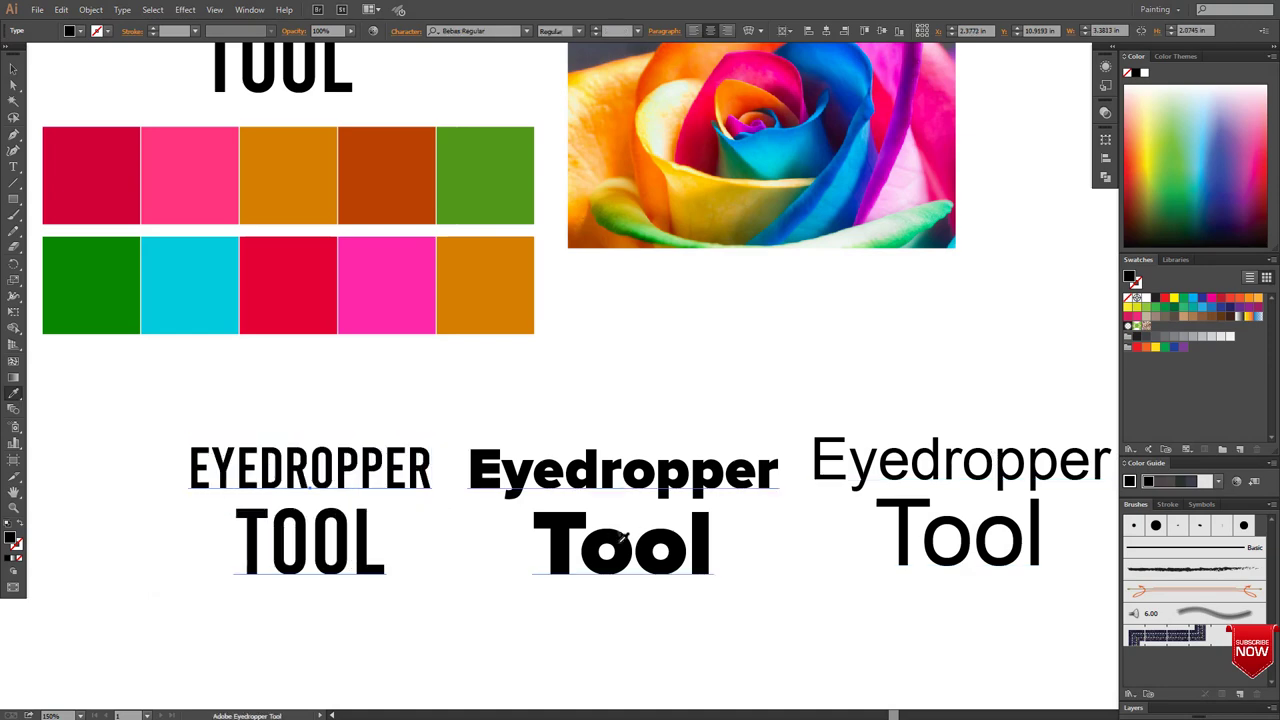
key(v)
Step: With the Character panel open, apply Proxima Nova Black to the left title, then undo to Bebas
key(ctrl+t)
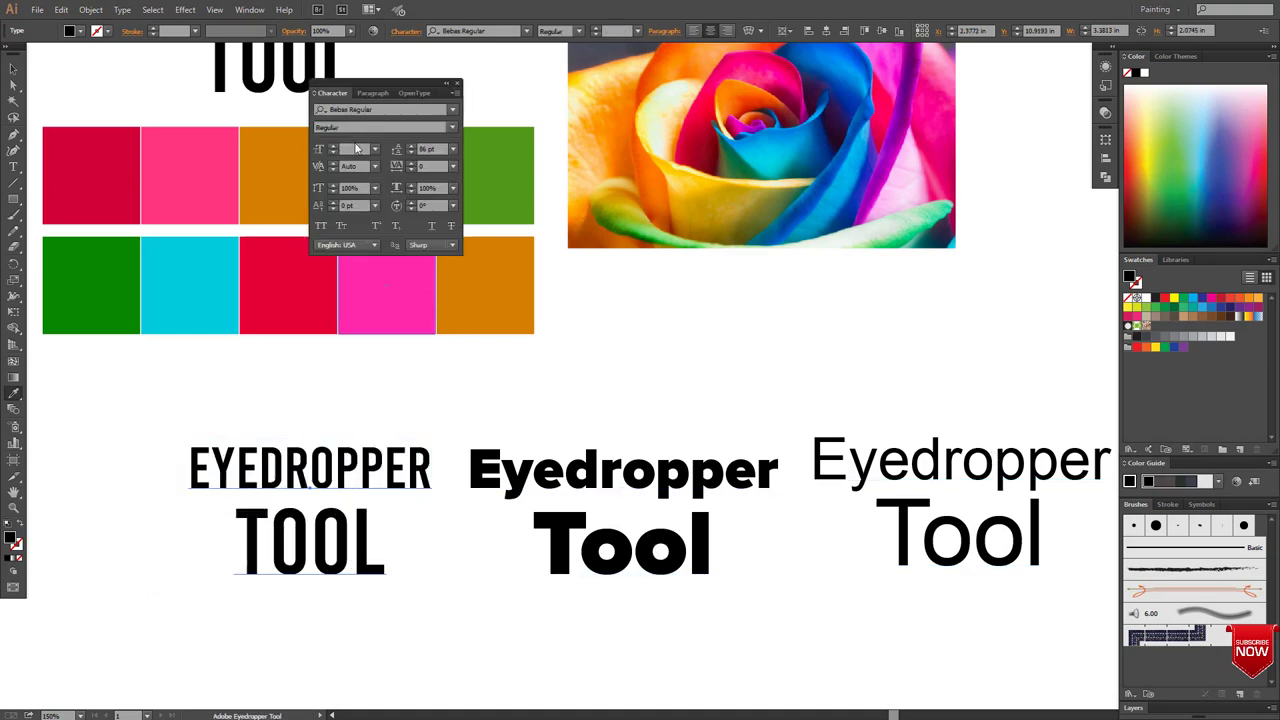
click(354, 148)
click(622, 498)
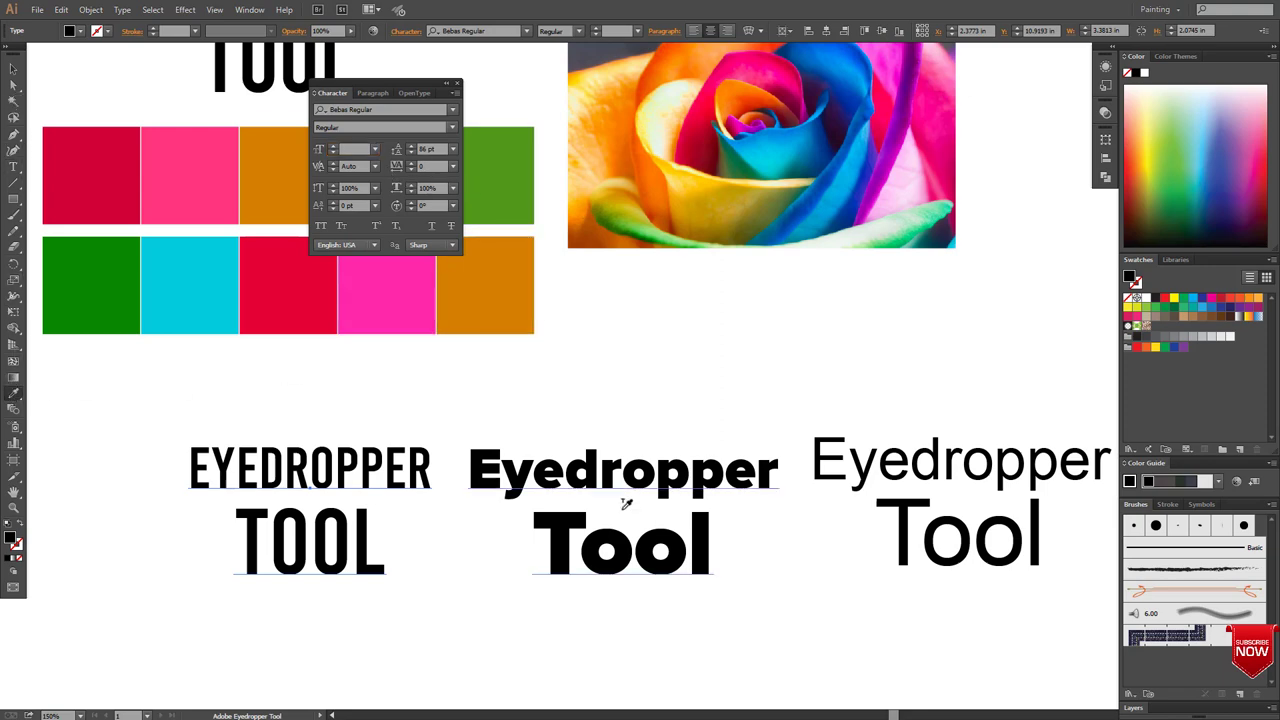
click(637, 476)
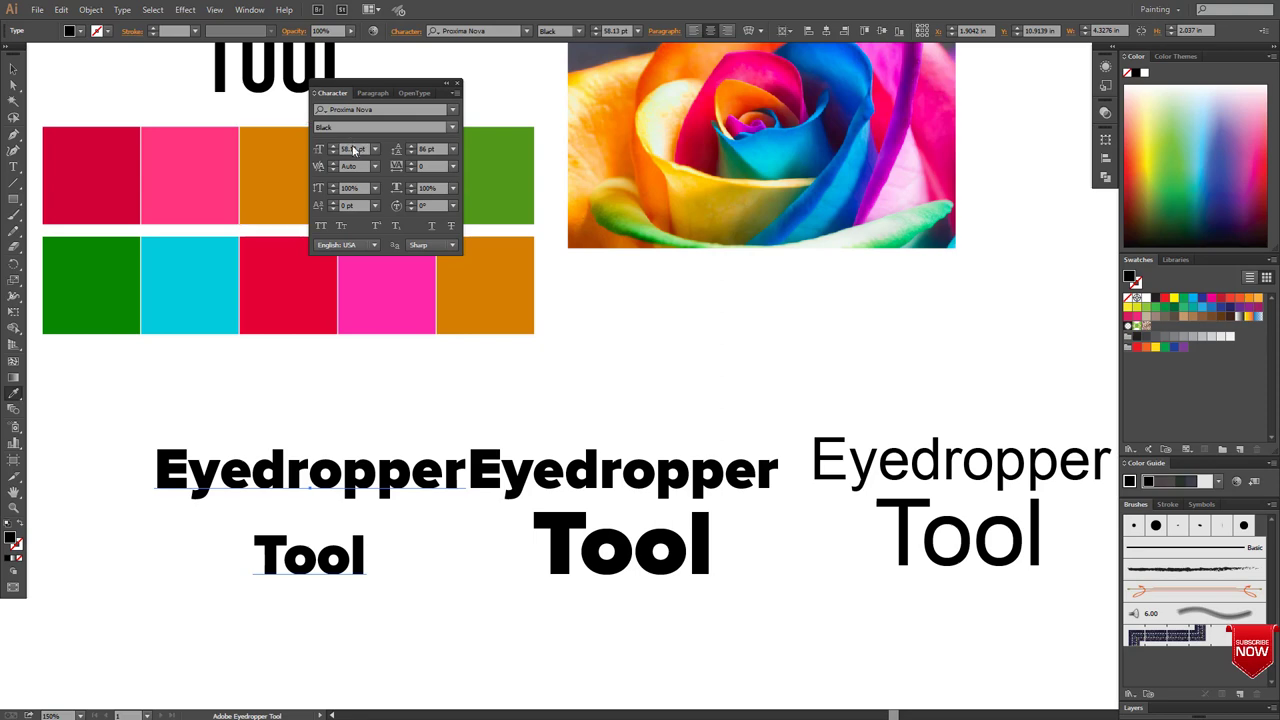
key(ctrl+z)
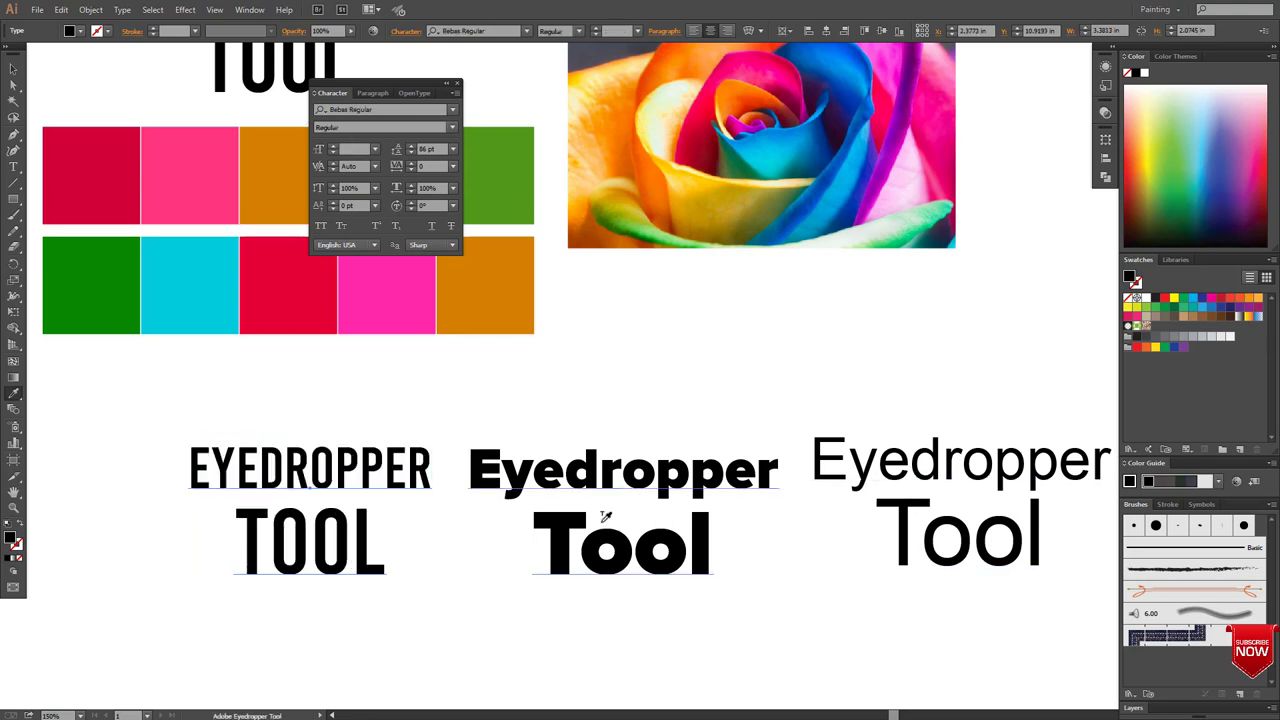
Step: Fill the left Bebas title with swatch colours in turn: orange, pink, red, cyan, green, orange
click(508, 293)
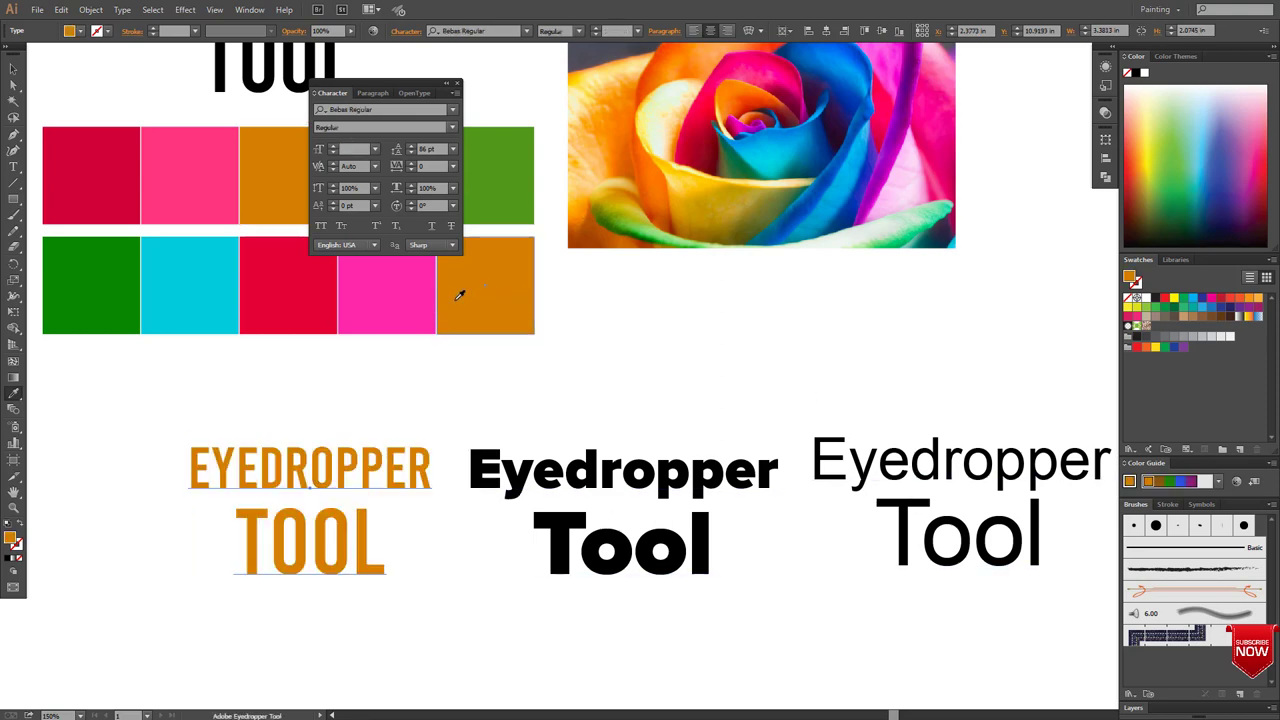
click(414, 292)
click(320, 286)
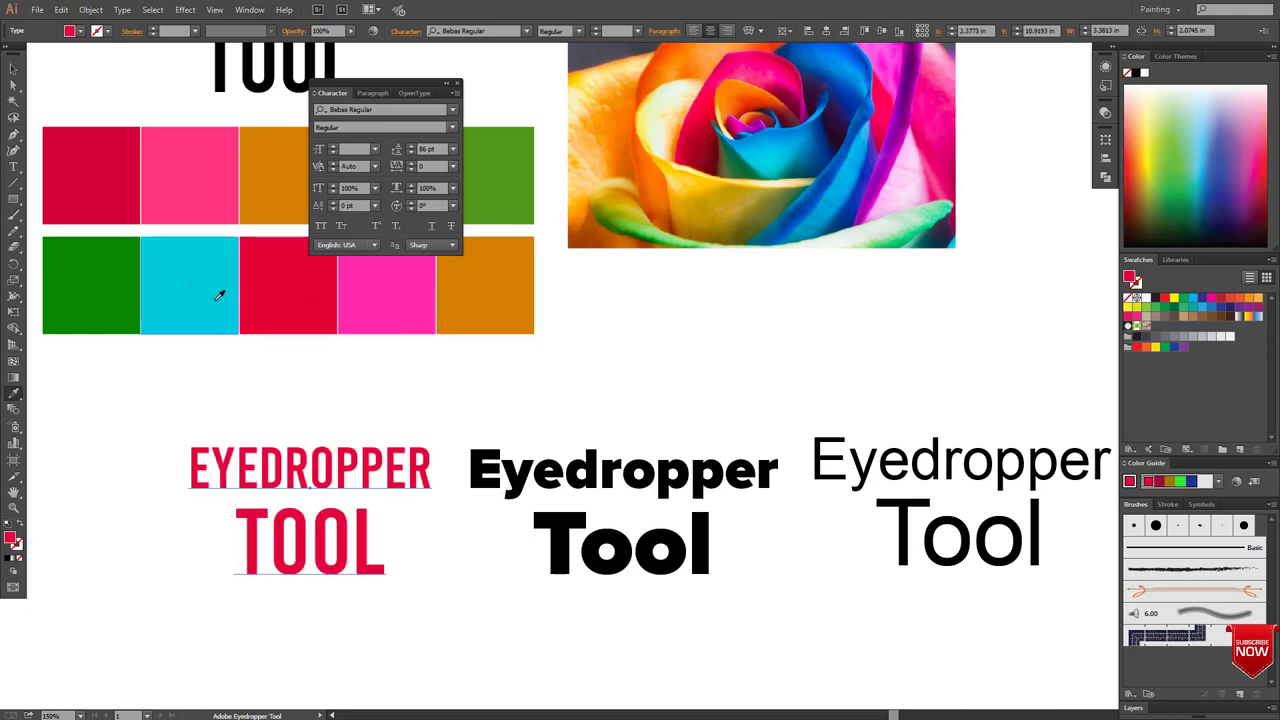
click(216, 291)
click(95, 290)
click(741, 161)
Step: Sample rose greens, blues, pinks and olive onto the title, ending on magenta, then deselect
click(925, 215)
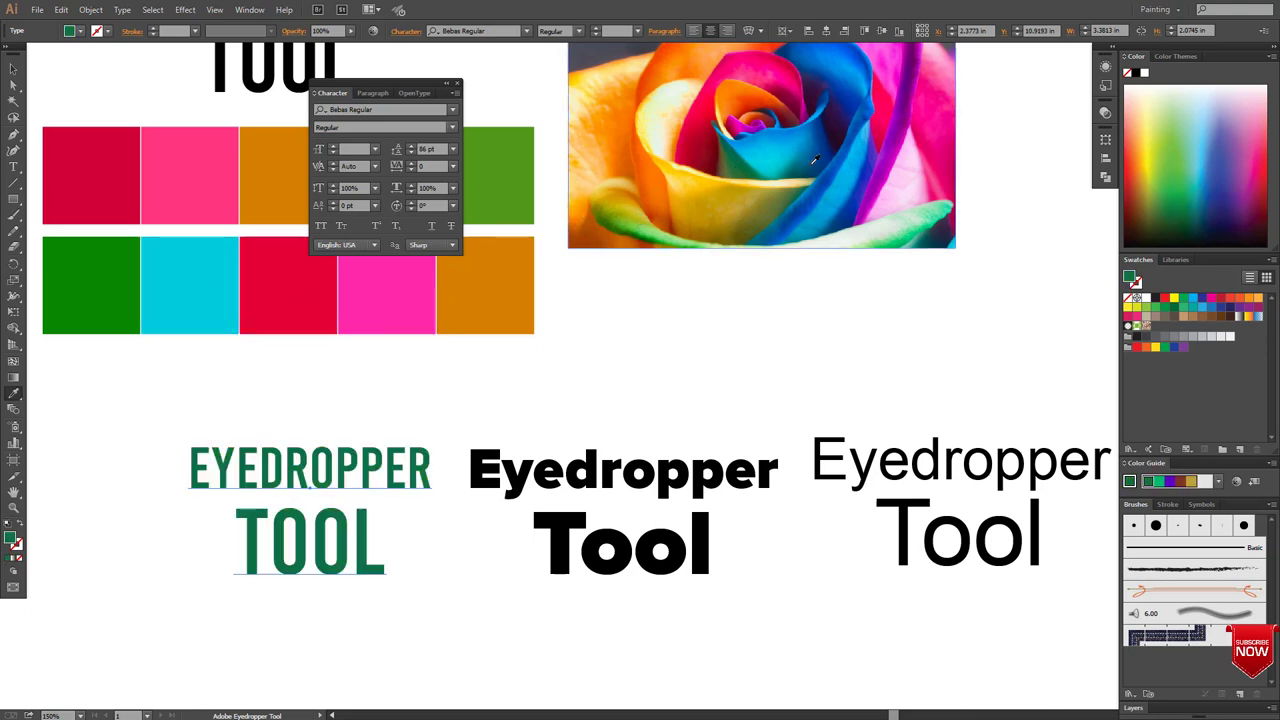
click(840, 170)
click(868, 214)
click(887, 174)
click(907, 143)
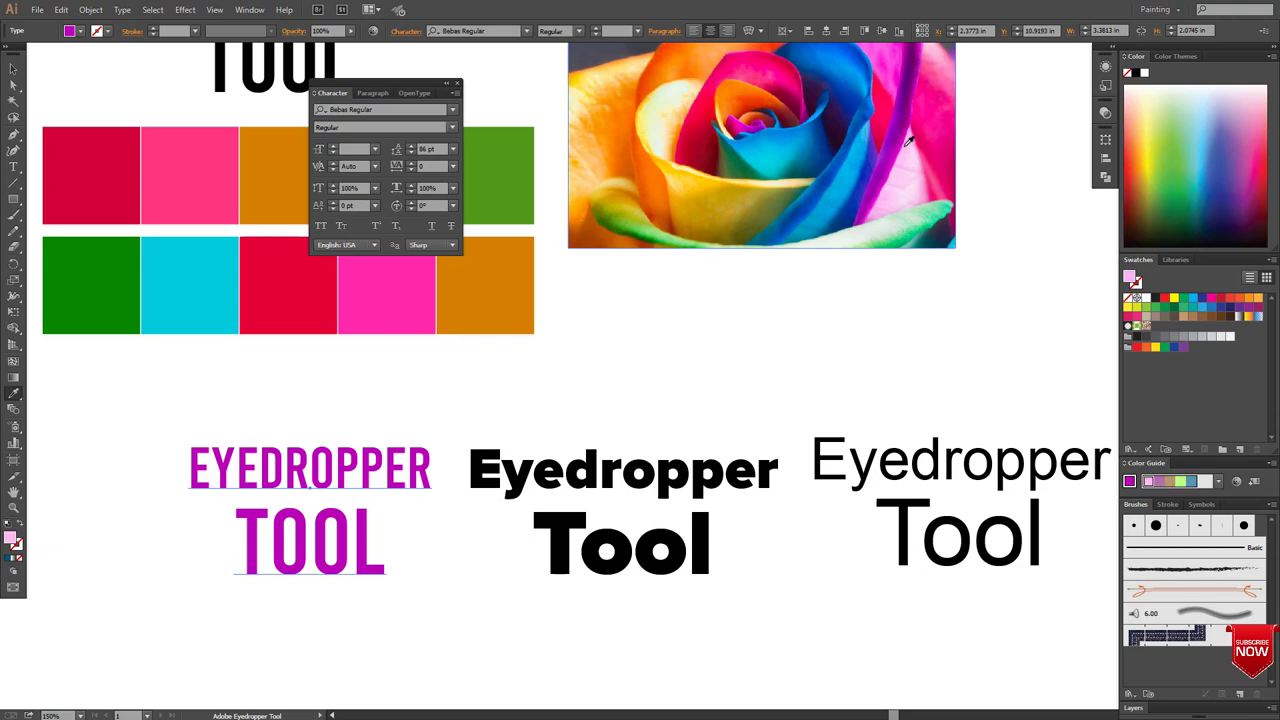
click(763, 203)
click(848, 223)
click(886, 182)
mouse_move(707, 260)
mouse_down()
mouse_move(345, 376)
mouse_move(186, 663)
mouse_up()
key(v)
key(z)
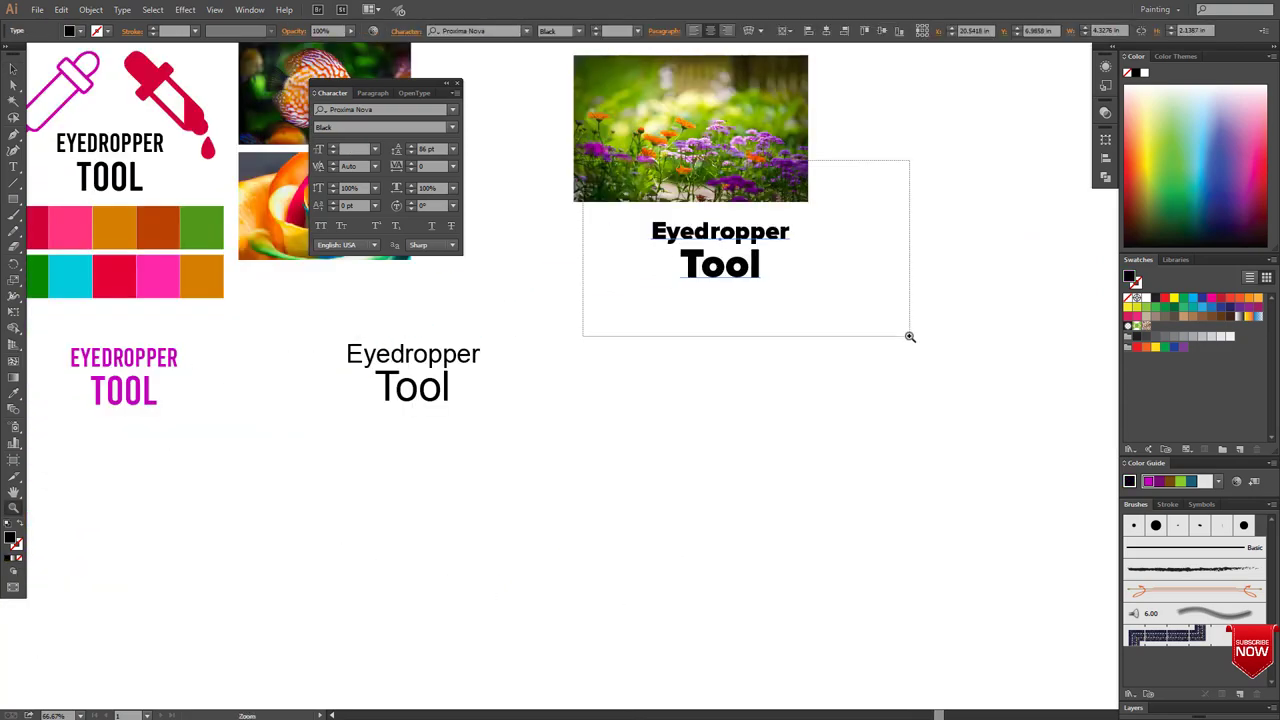
Step: Select the bold Proxima Nova title and sample orange, purple and green flower-photo colours onto it
drag(583, 160, 910, 336)
key(v)
drag(690, 600, 580, 570)
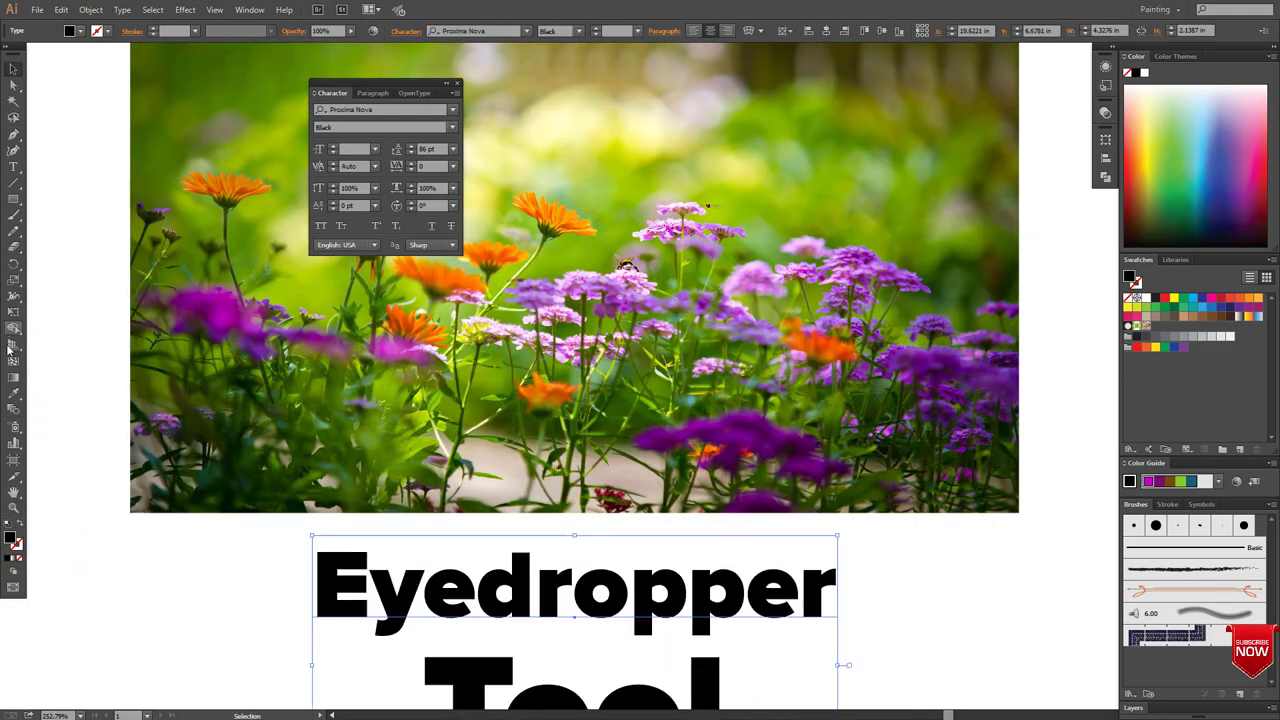
click(13, 393)
click(468, 276)
click(745, 430)
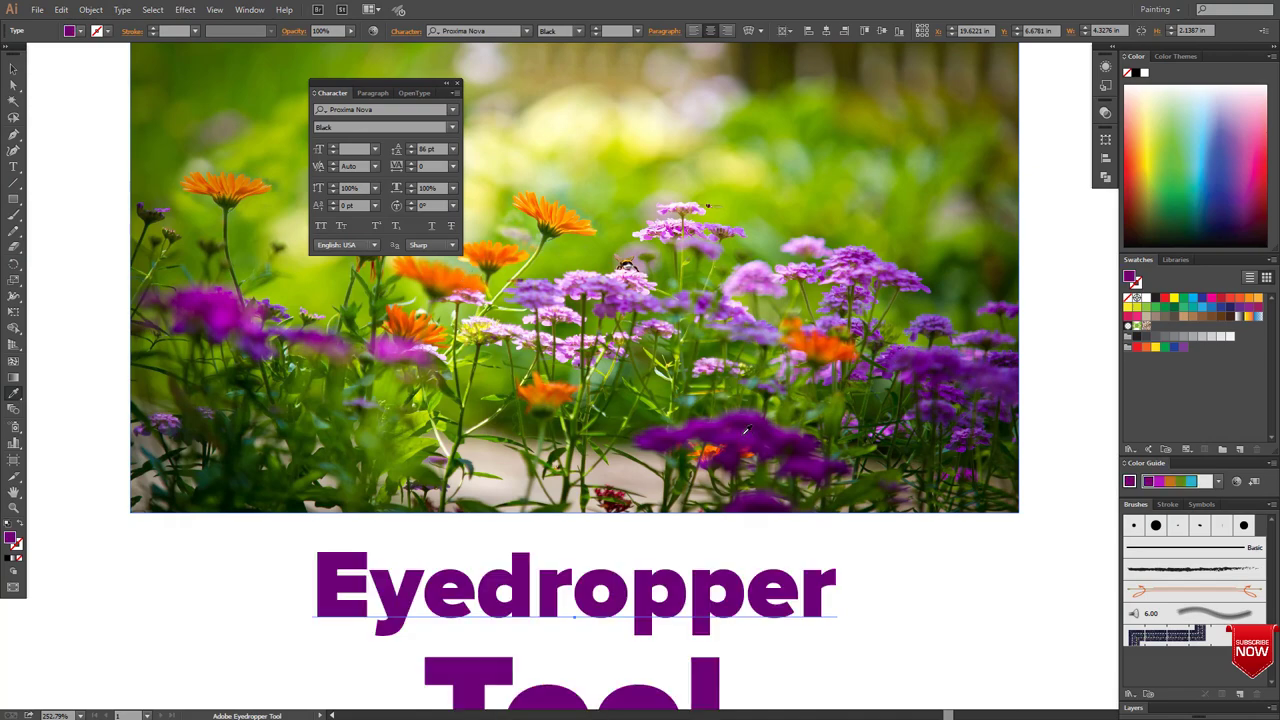
click(657, 390)
click(545, 392)
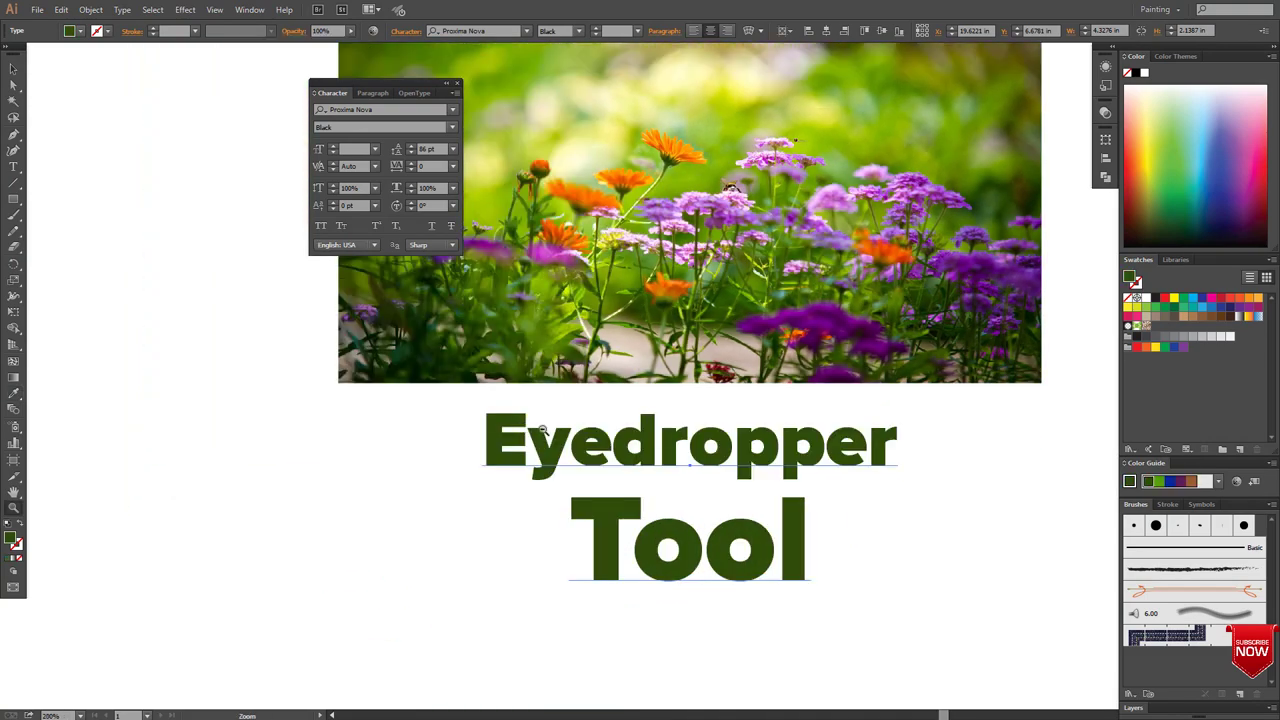
alt+click(621, 430)
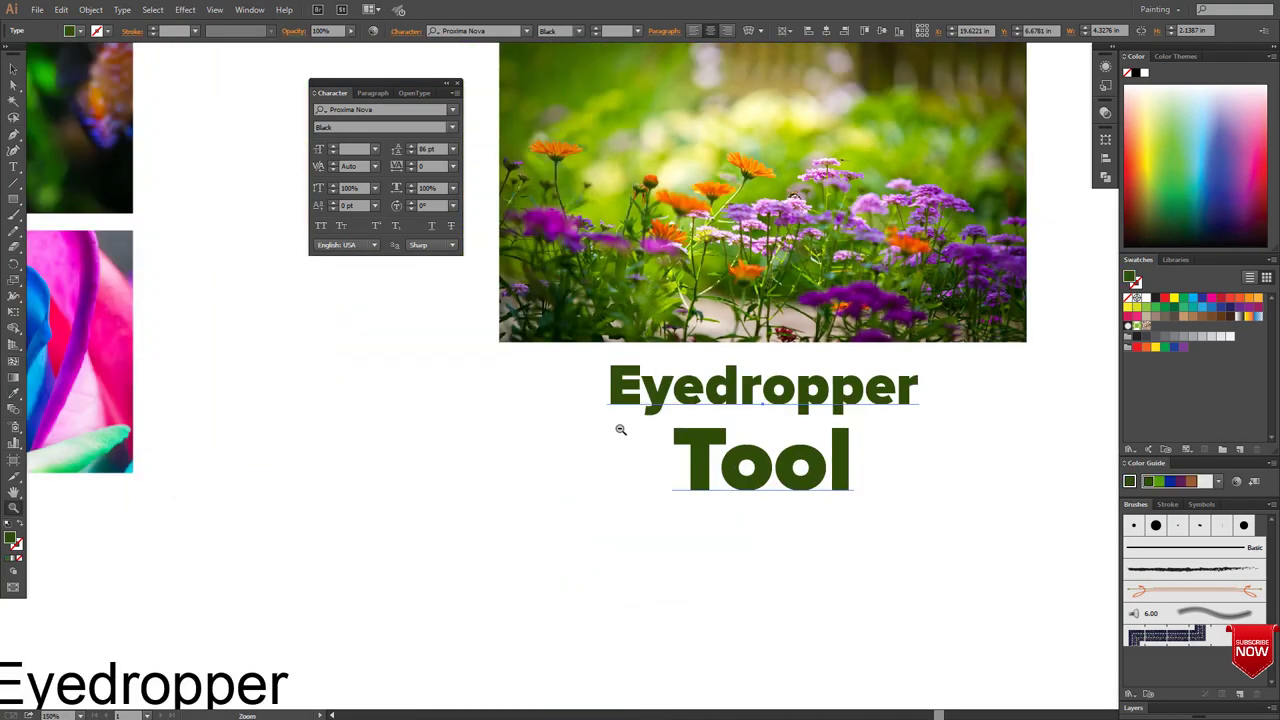
drag(688, 449, 900, 480)
Step: Alt-drag a copy of the orange square beside the plain Arial text and select both
key(v)
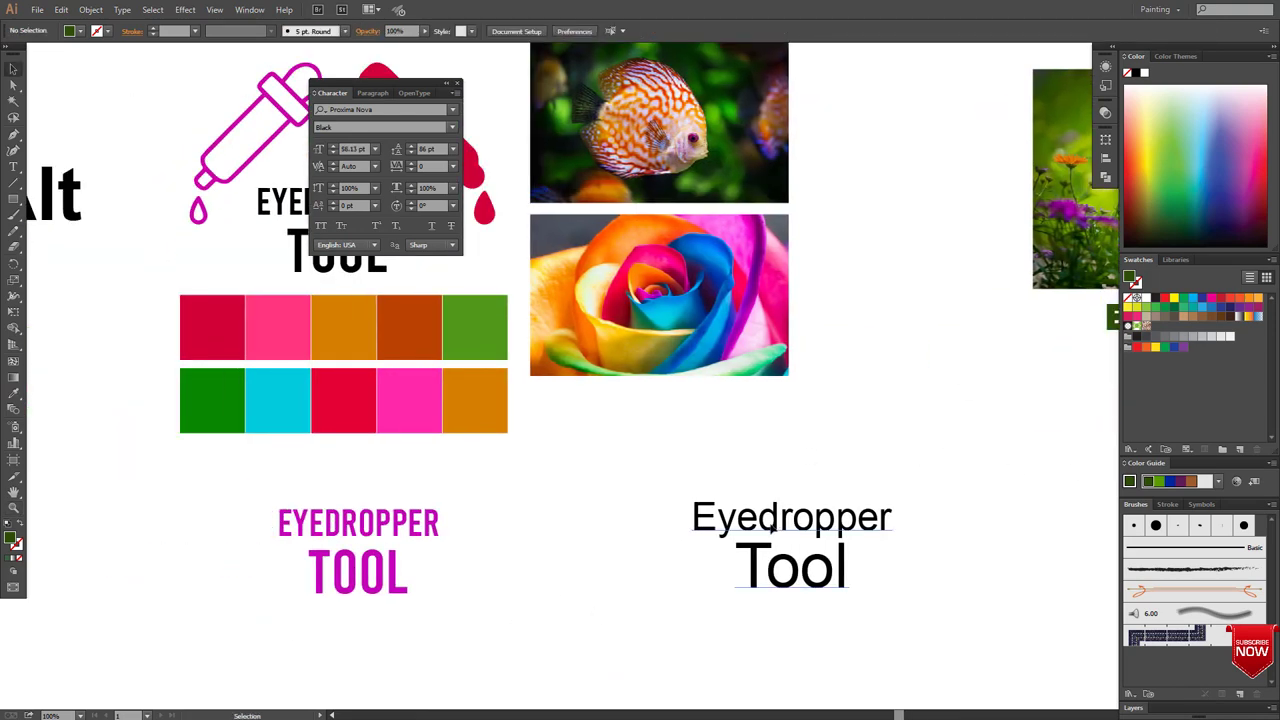
click(740, 570)
click(523, 471)
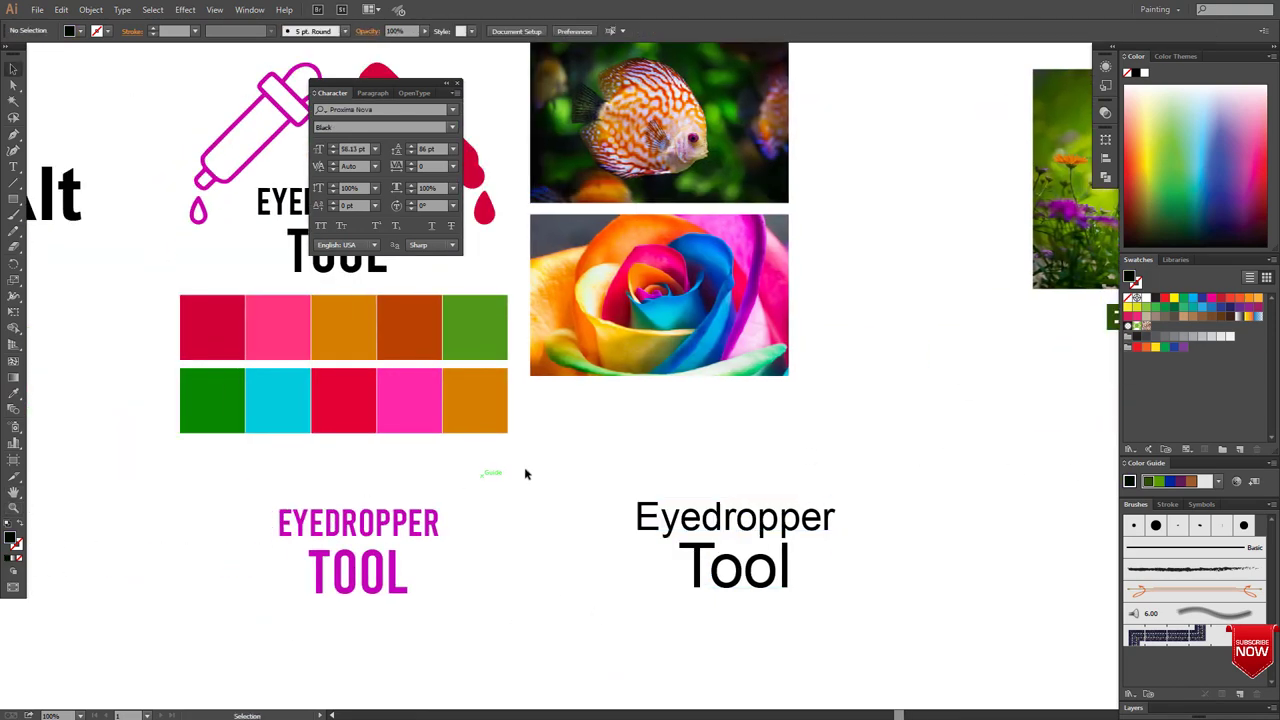
click(636, 508)
drag(479, 408, 560, 565)
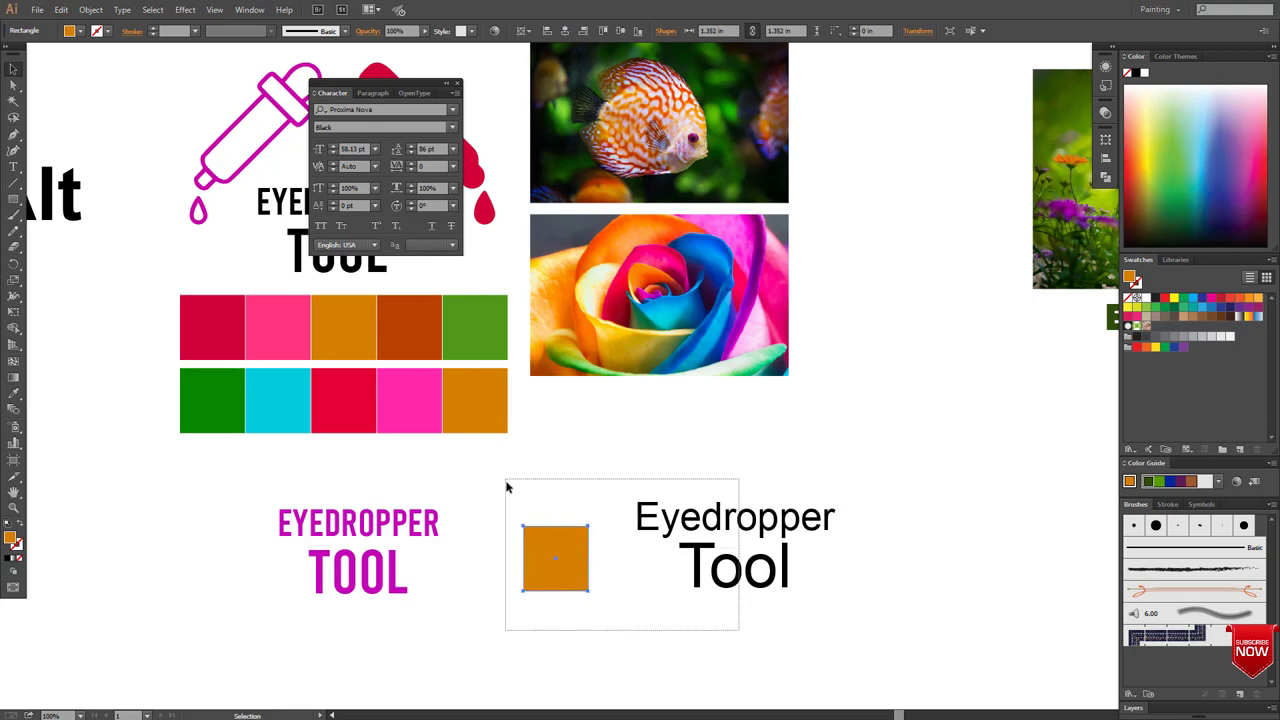
drag(740, 628, 506, 482)
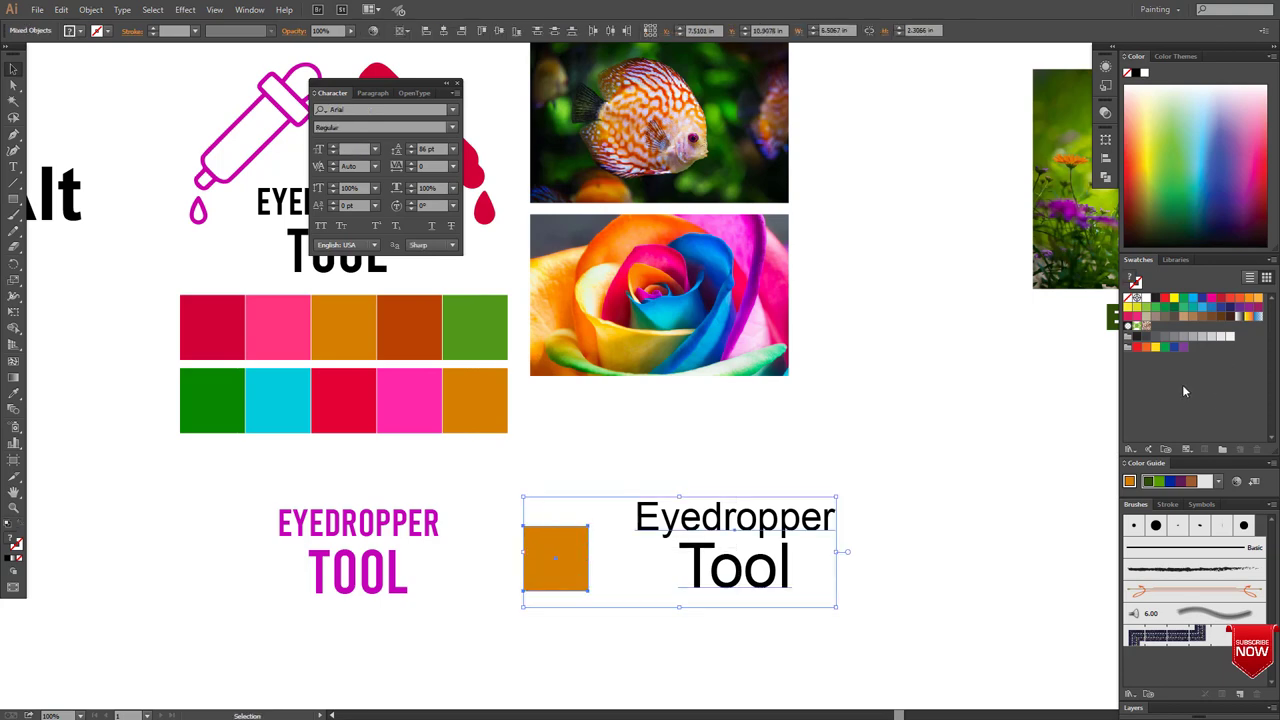
Step: Give both objects a red stroke, trying weight 10 before settling on 1 pt
click(15, 556)
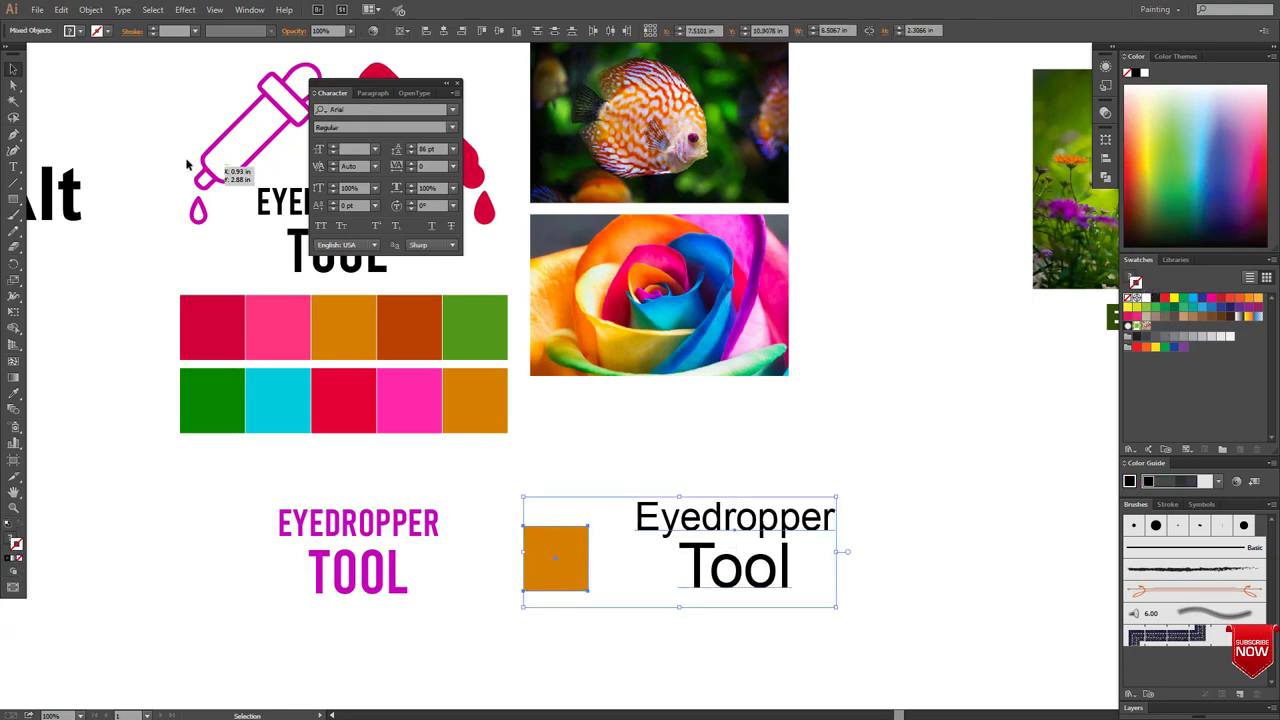
click(180, 31)
text(10)
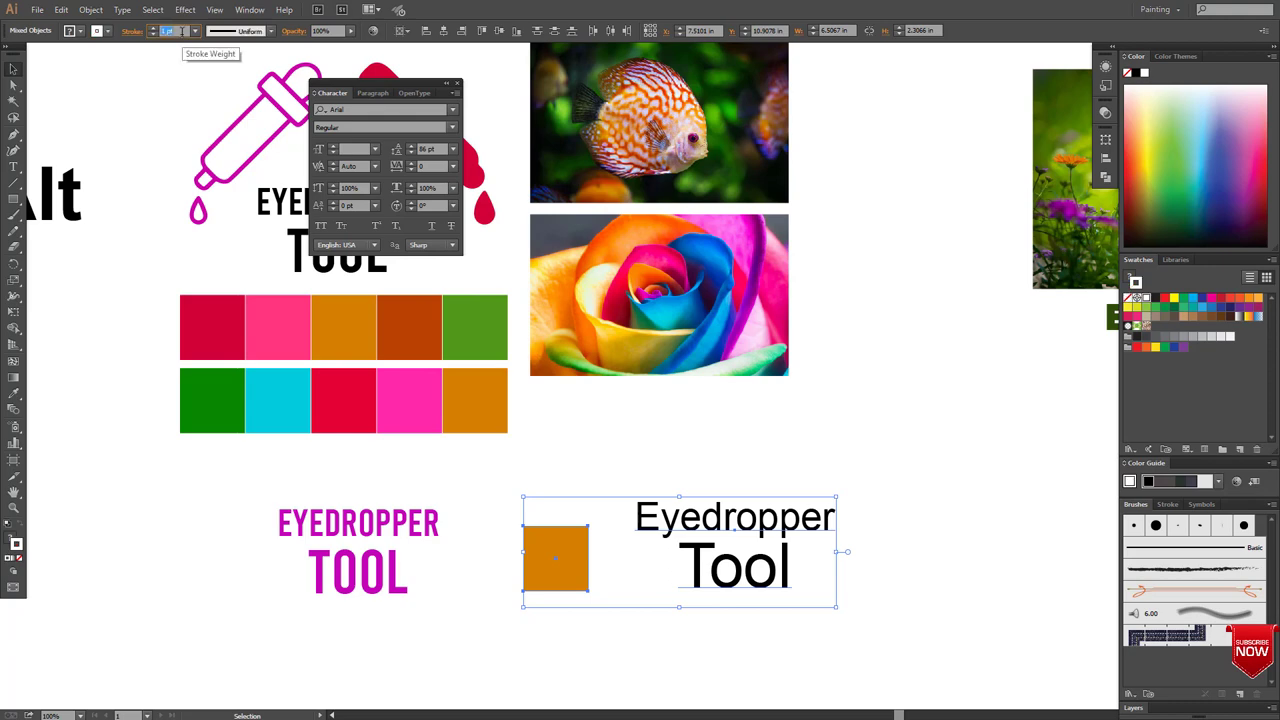
key(Return)
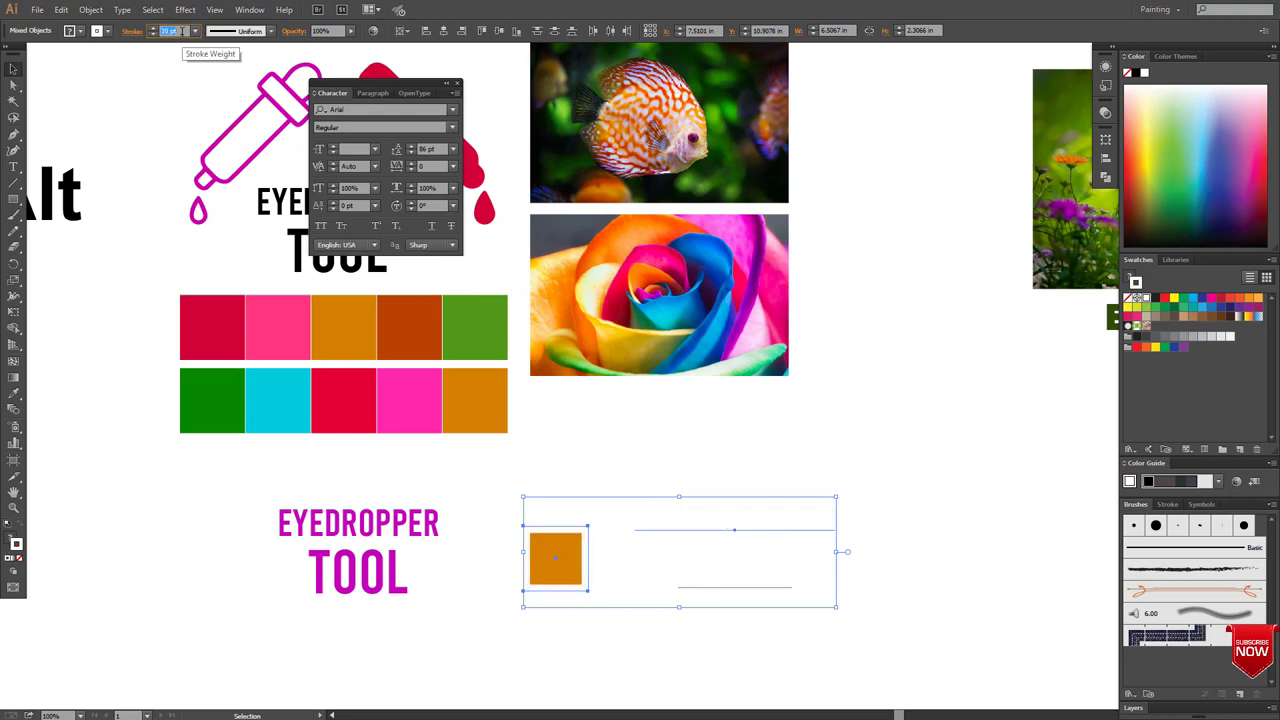
click(1165, 299)
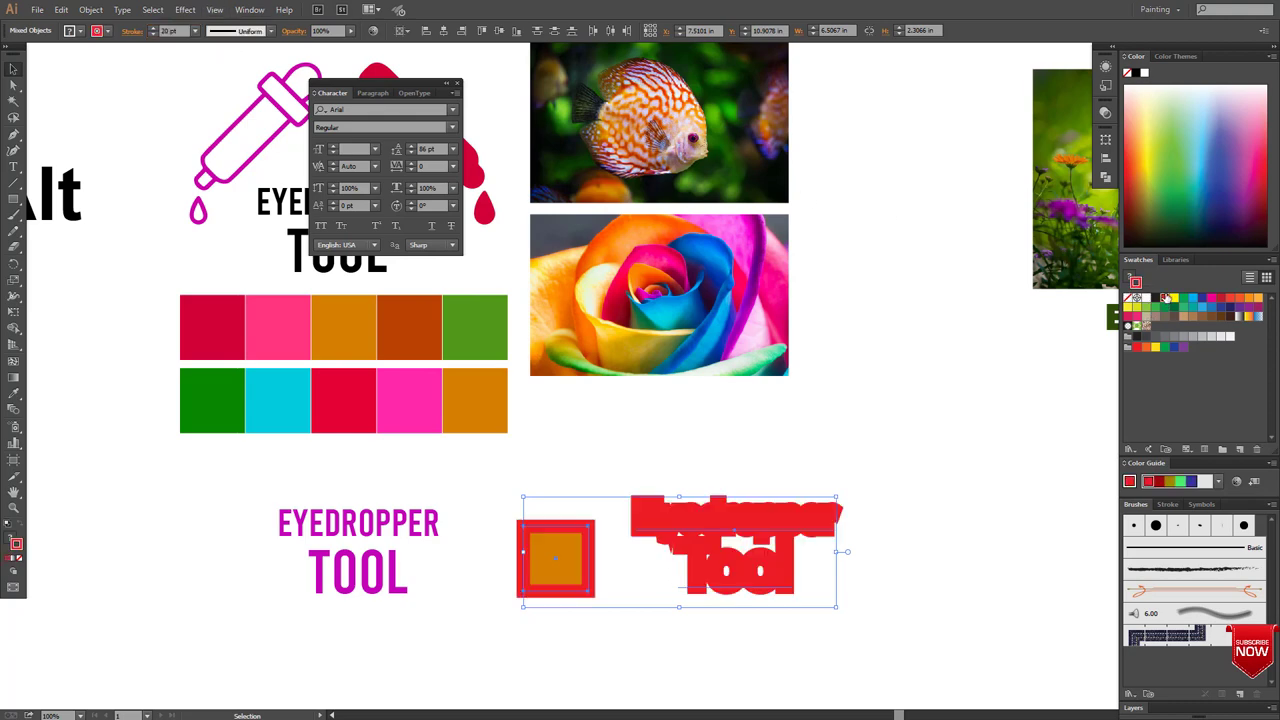
click(168, 31)
text(1)
key(Return)
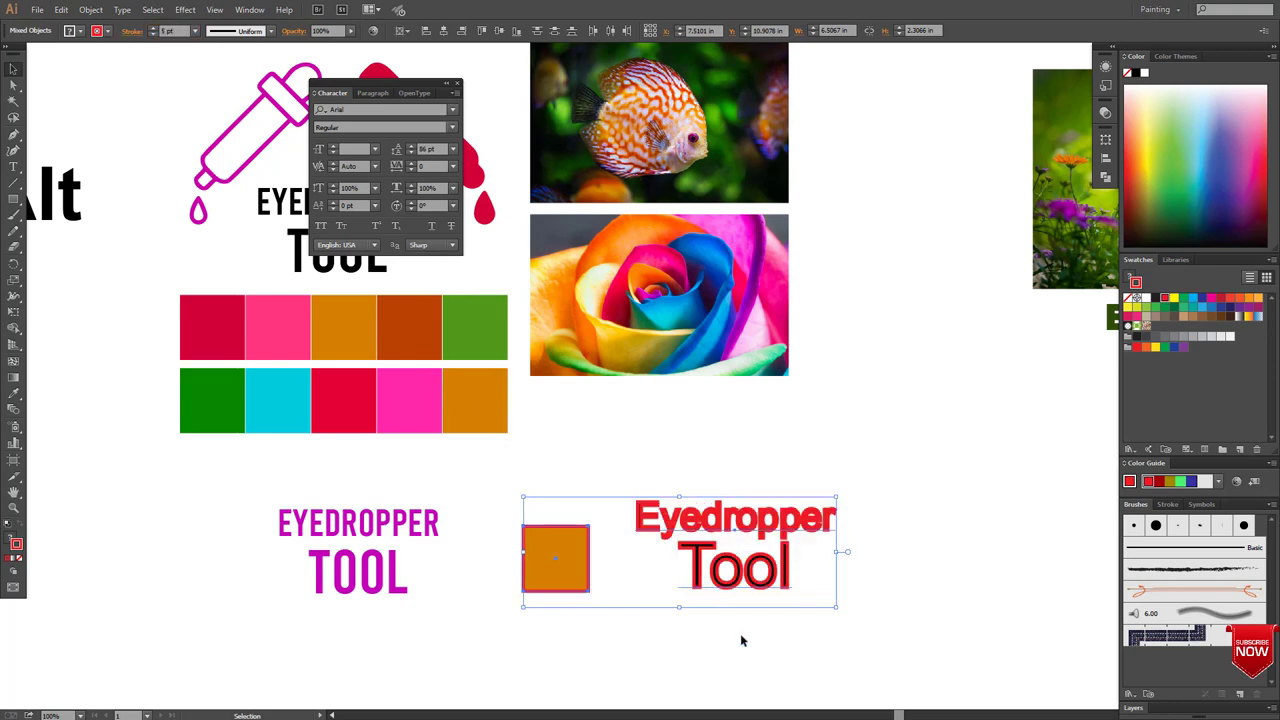
Step: Set the stroke alignment to inside in the Stroke panel
click(131, 31)
click(83, 101)
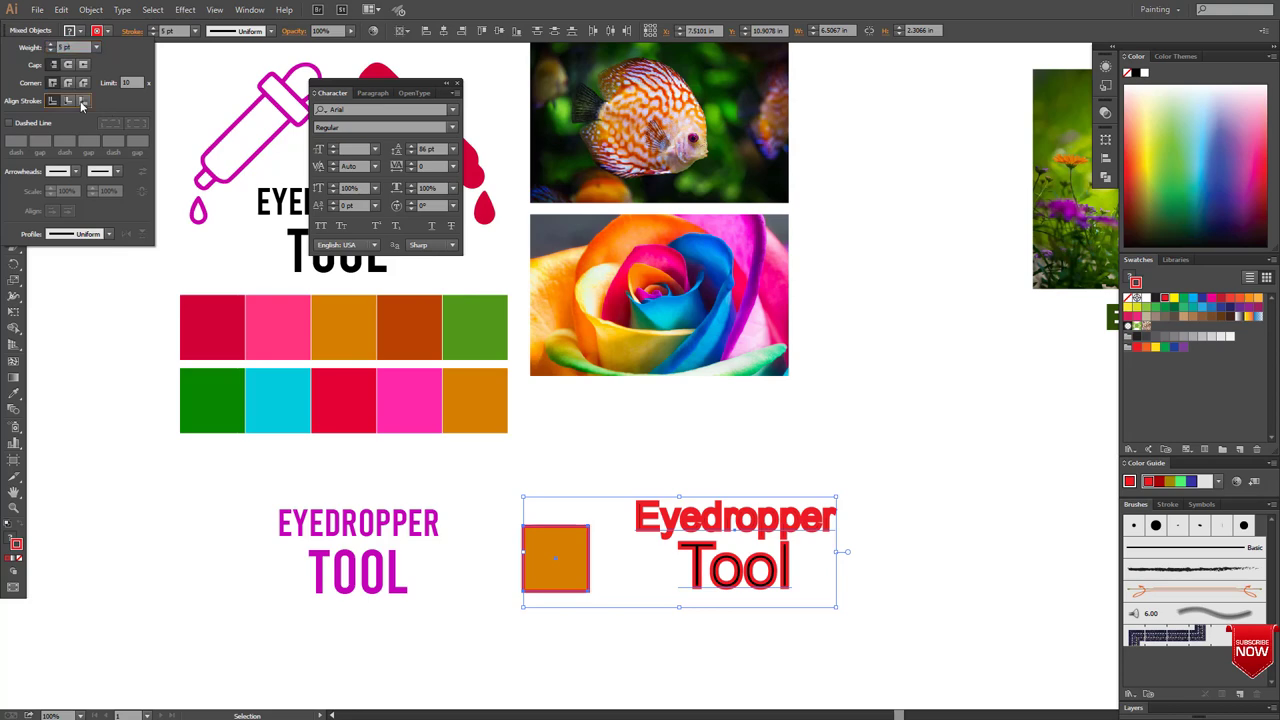
click(68, 101)
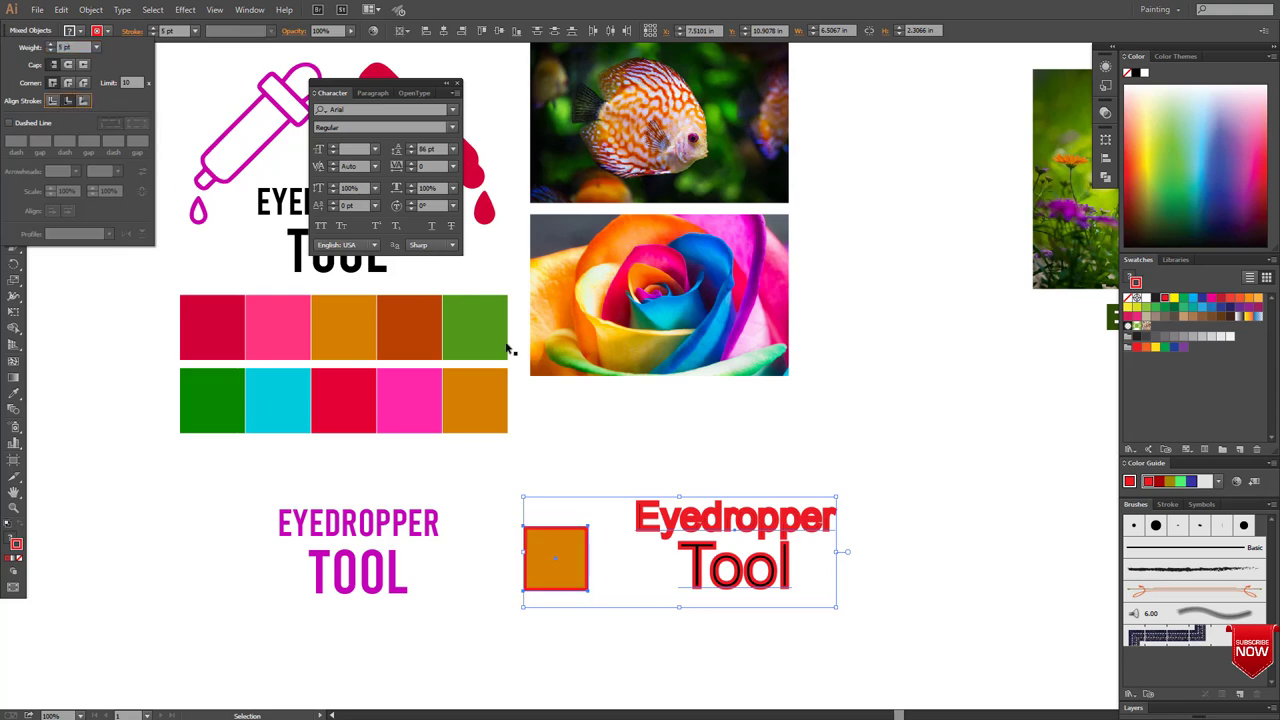
key(alt)
Step: Select only the plain text and adjust its stroke weight
click(722, 458)
click(735, 530)
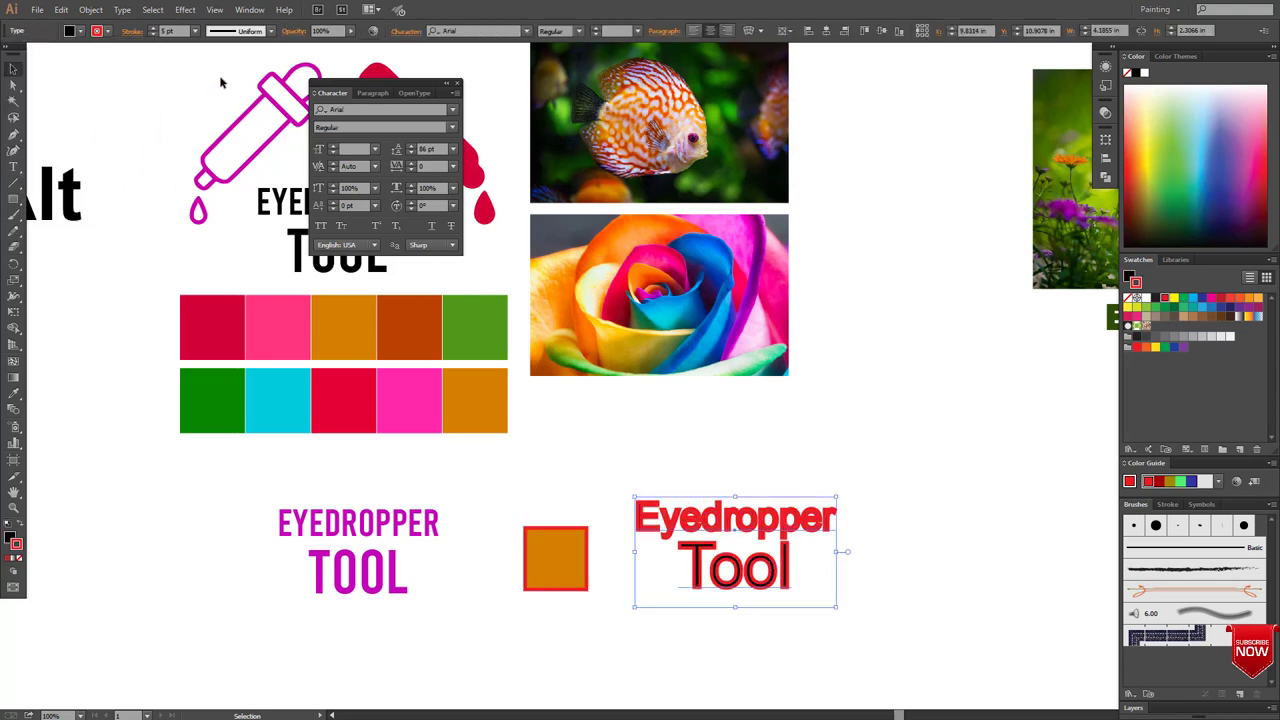
click(135, 32)
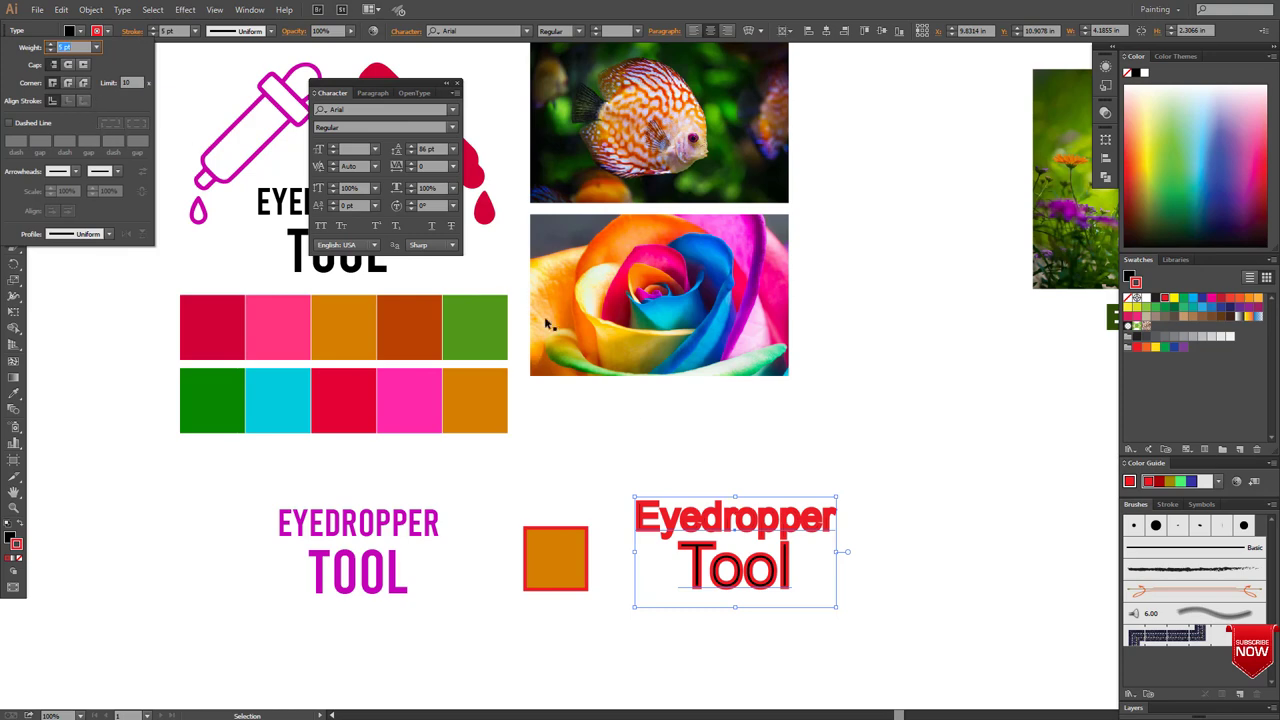
key(alt)
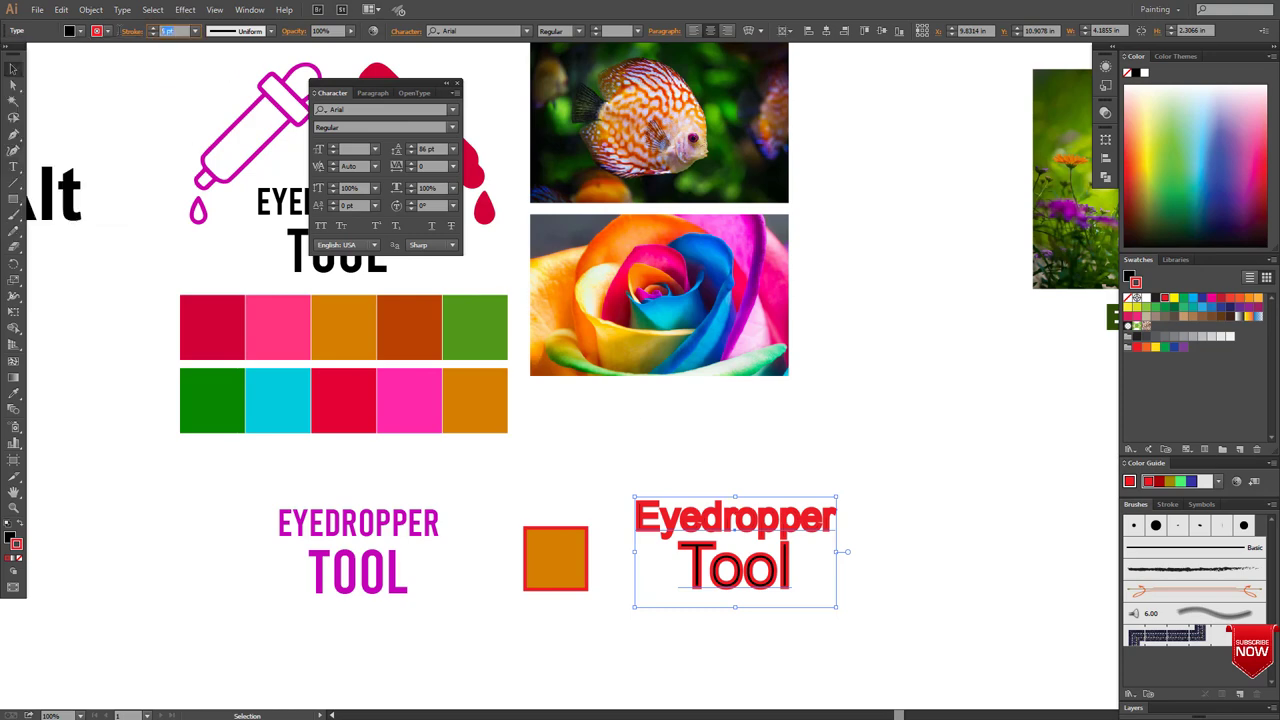
key(Return)
Step: Zoom in on the titles and move the magenta EYEDROPPER TOOL text beside the orange square
click(415, 497)
key(z)
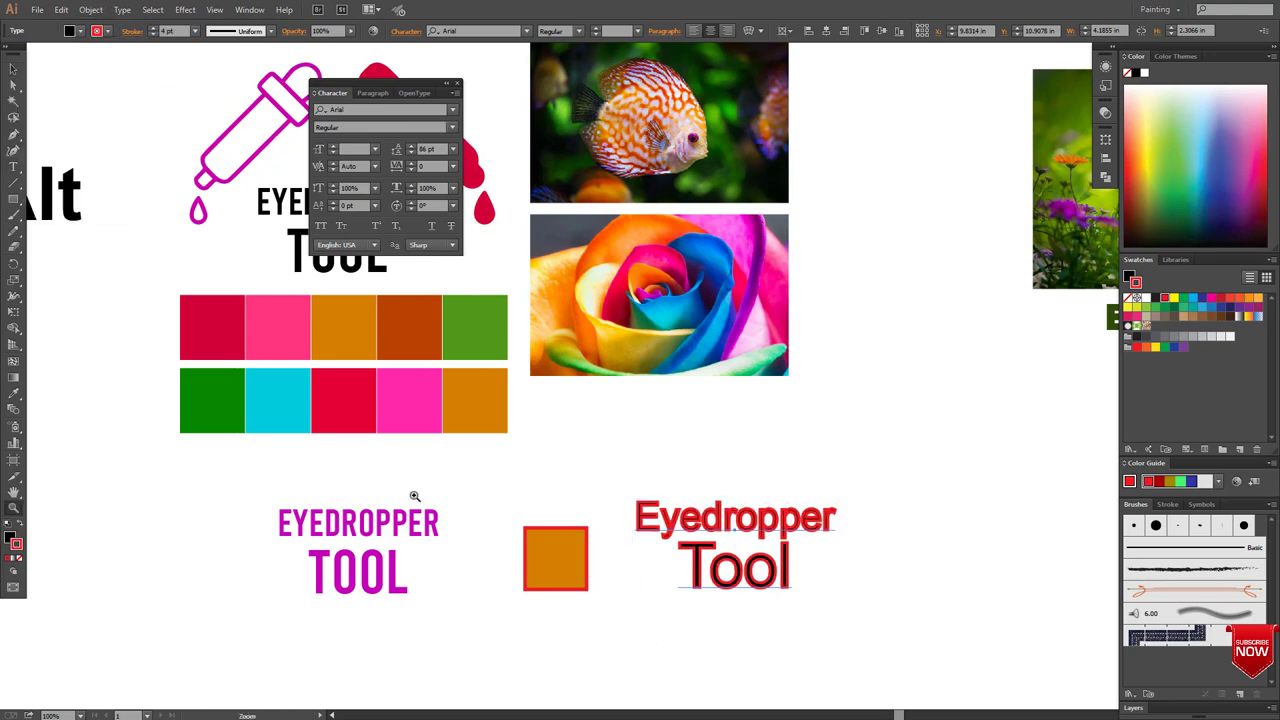
drag(321, 457, 884, 647)
key(v)
click(878, 455)
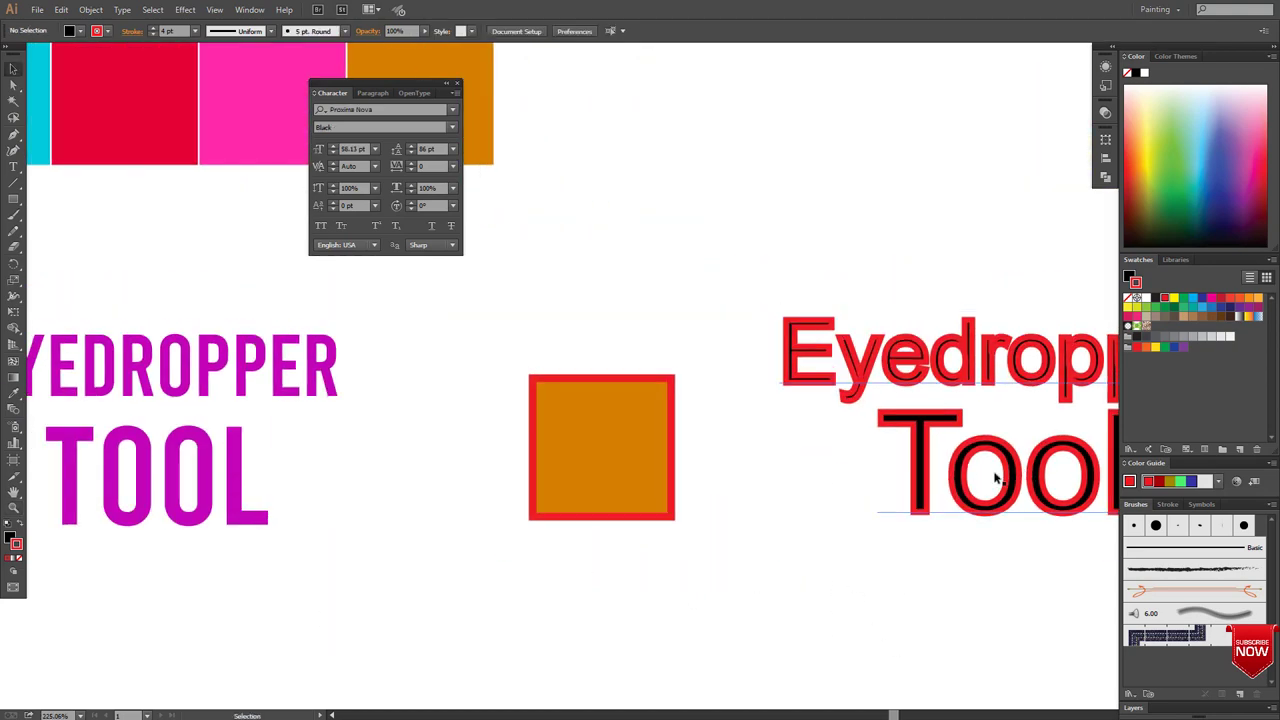
click(902, 595)
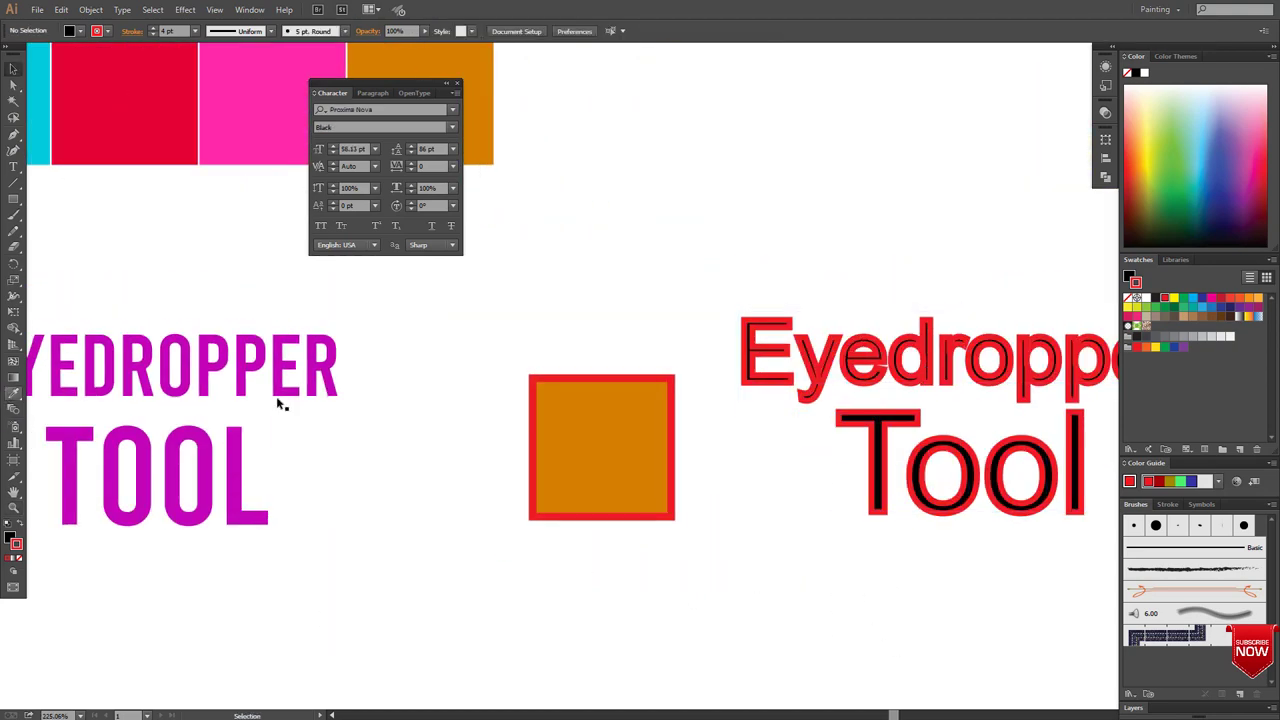
drag(887, 421, 805, 421)
click(163, 420)
drag(126, 347, 289, 347)
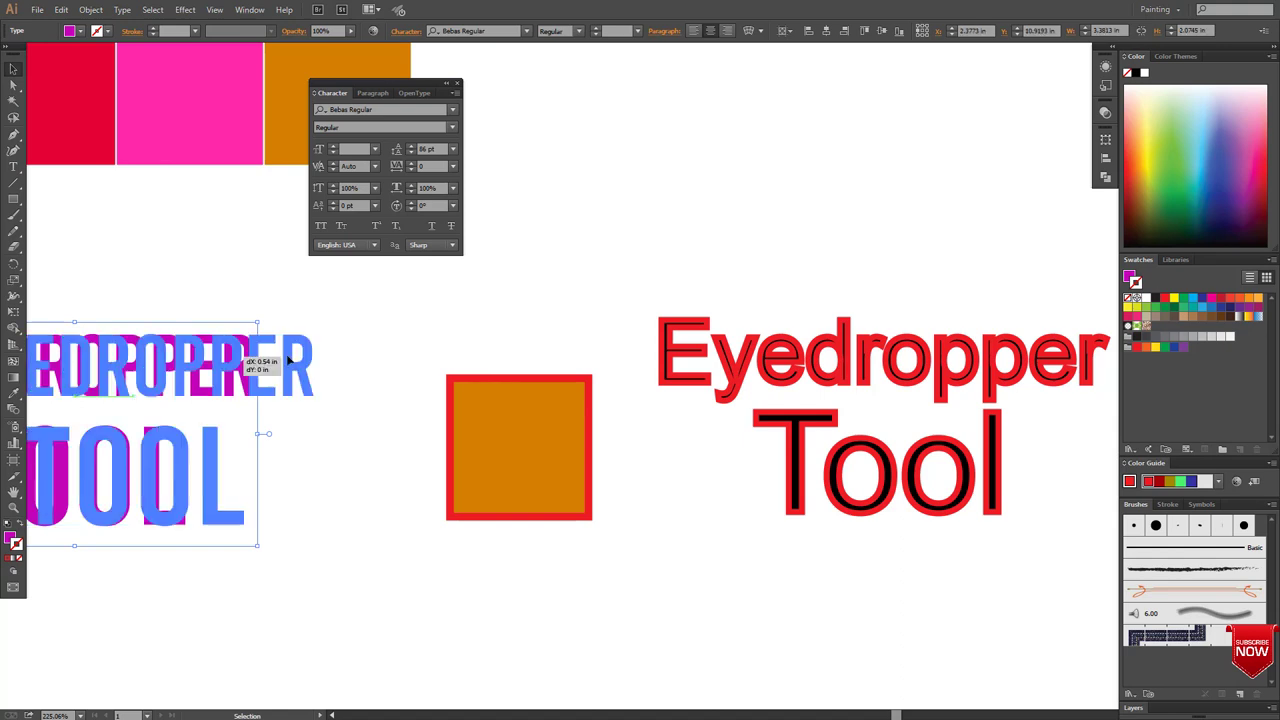
Step: Test-copy the red-outlined text's style onto the magenta title with the Eyedropper, then undo it
key(i)
click(760, 355)
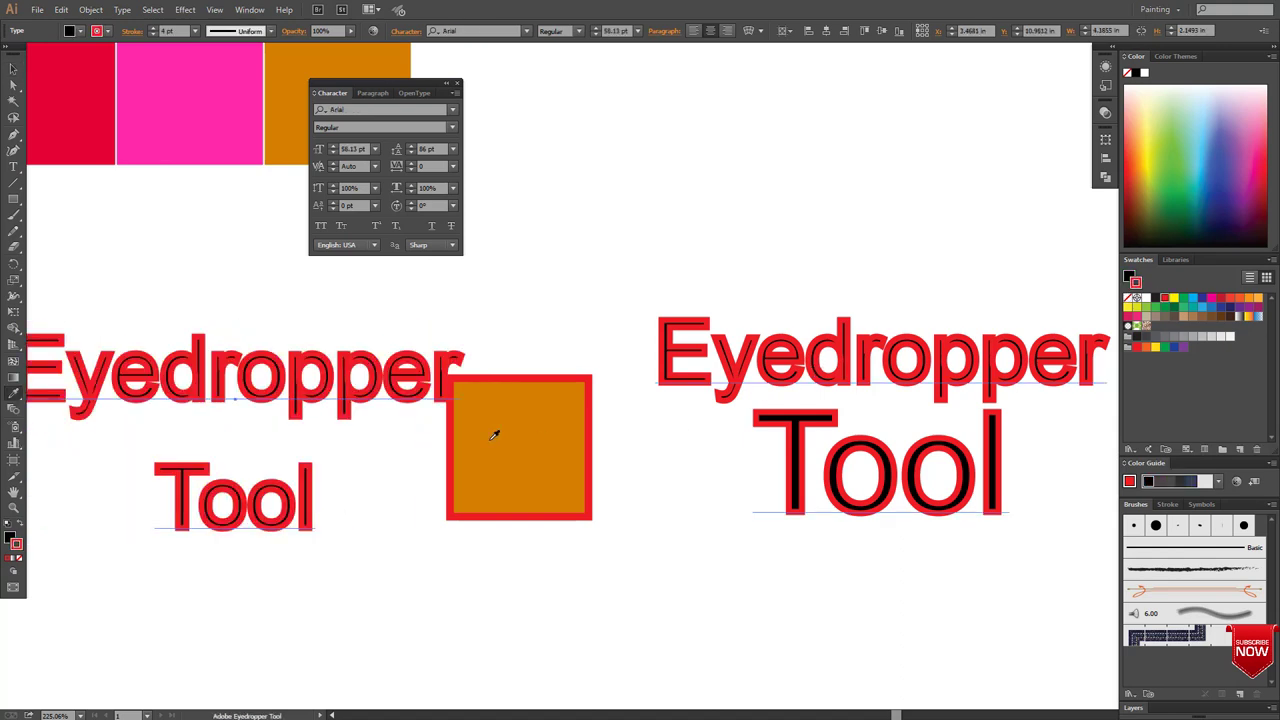
key(ctrl+z)
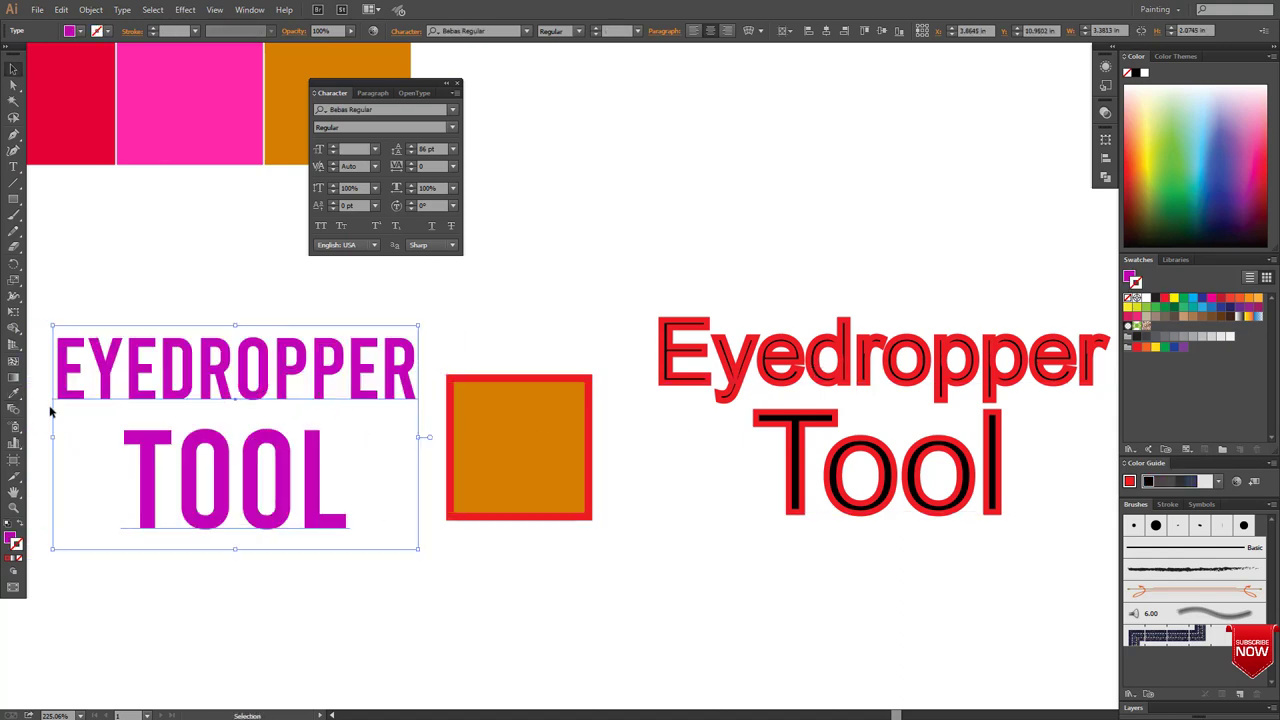
Step: Turn off stroke pickup in Eyedropper Options, test it on the magenta title, and undo
double_click(15, 393)
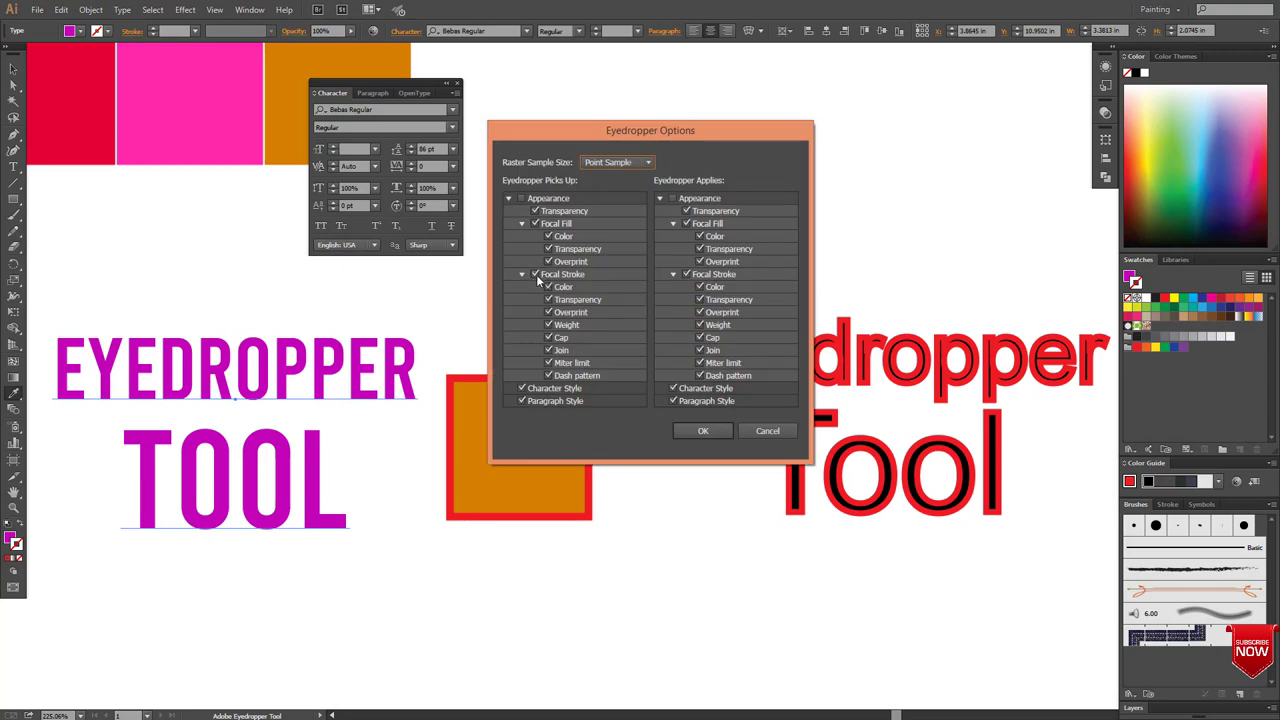
click(536, 274)
click(704, 431)
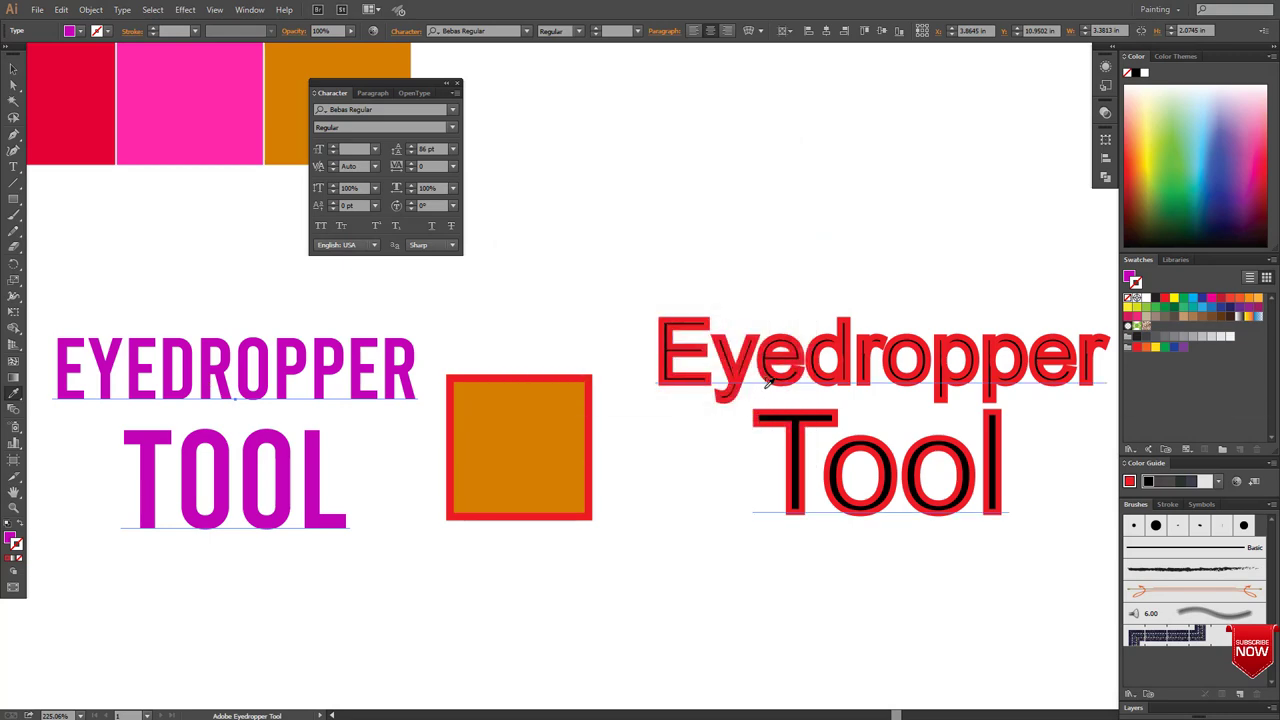
click(777, 372)
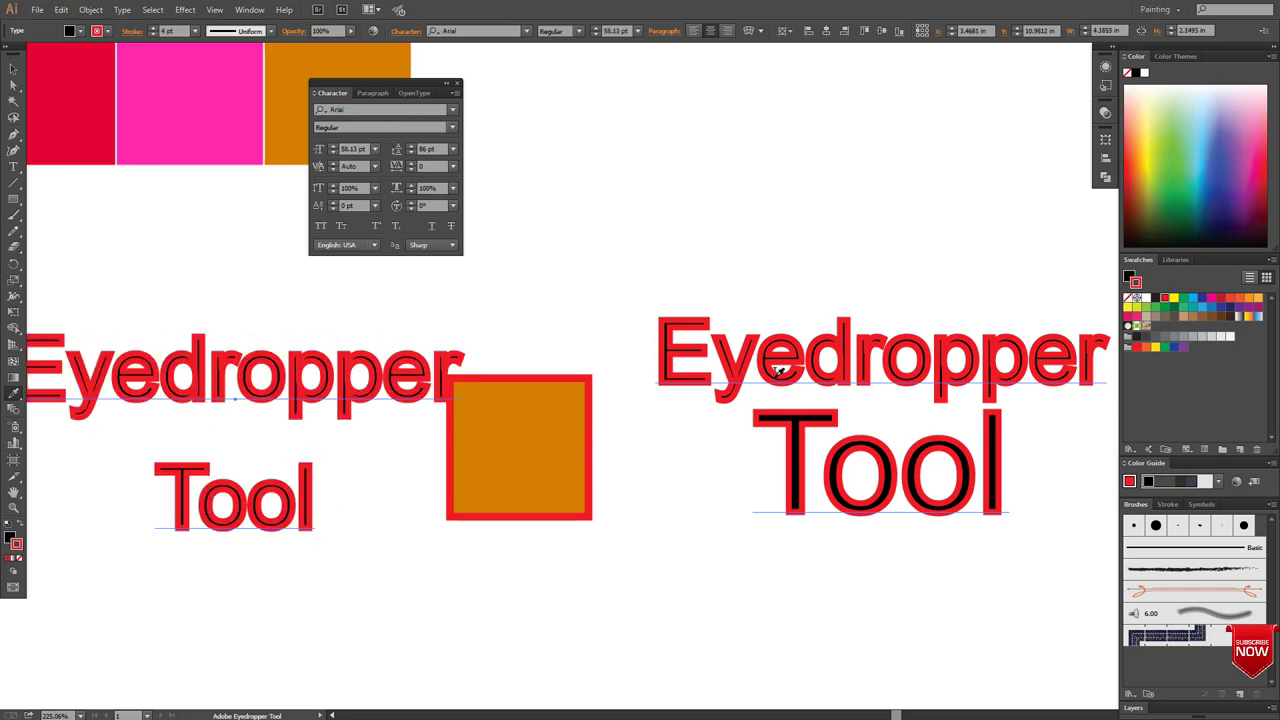
key(ctrl+z)
Step: Enable Focal Stroke pickup, test the square's red stroke on the title, and undo
double_click(14, 393)
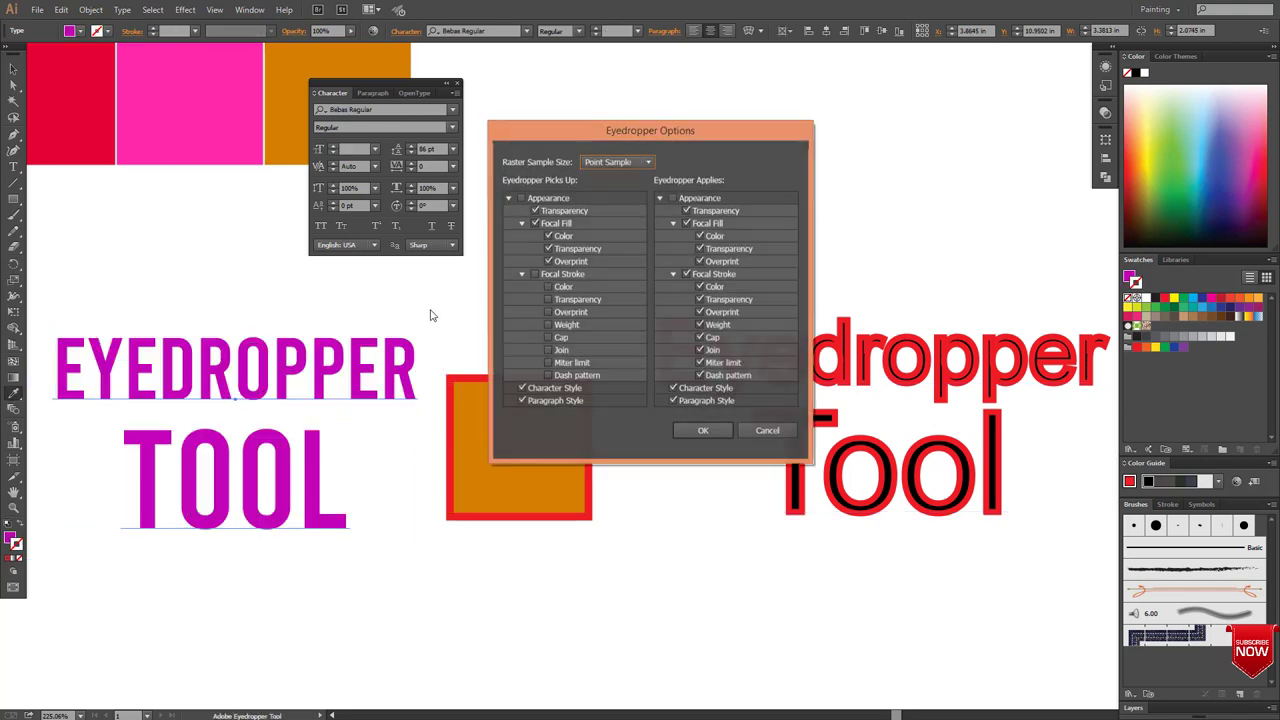
click(535, 274)
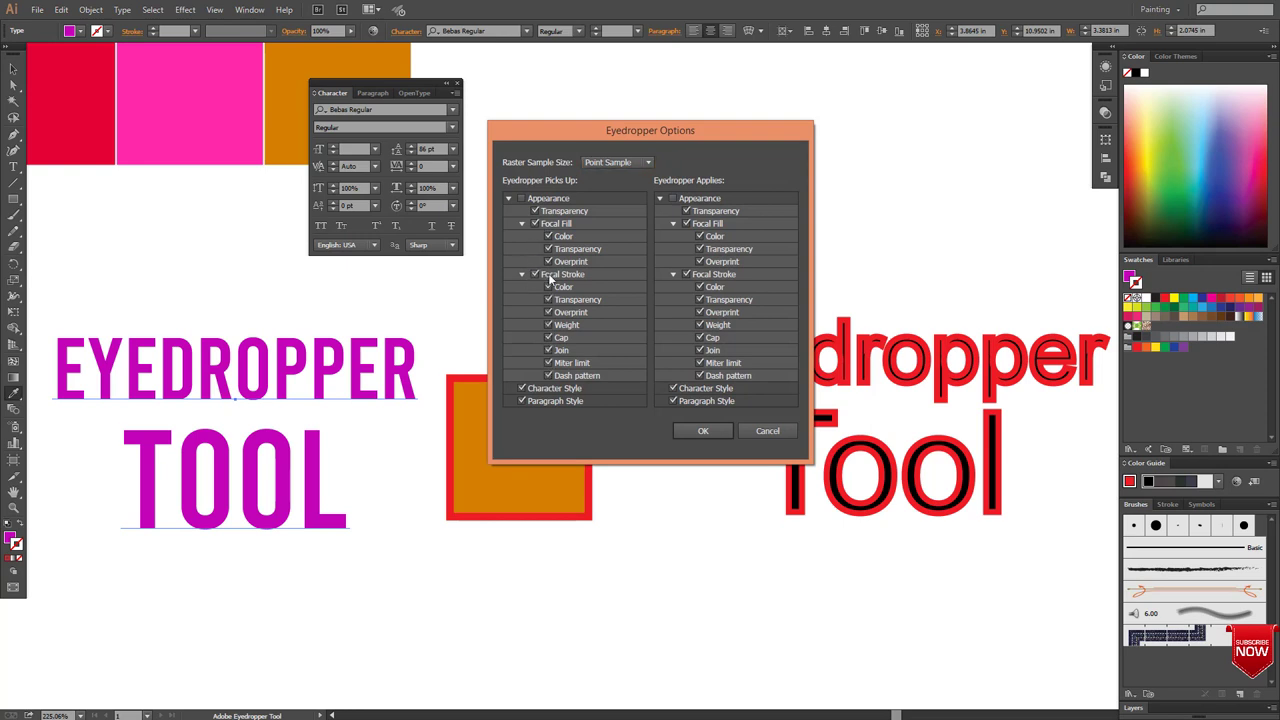
click(704, 428)
click(546, 408)
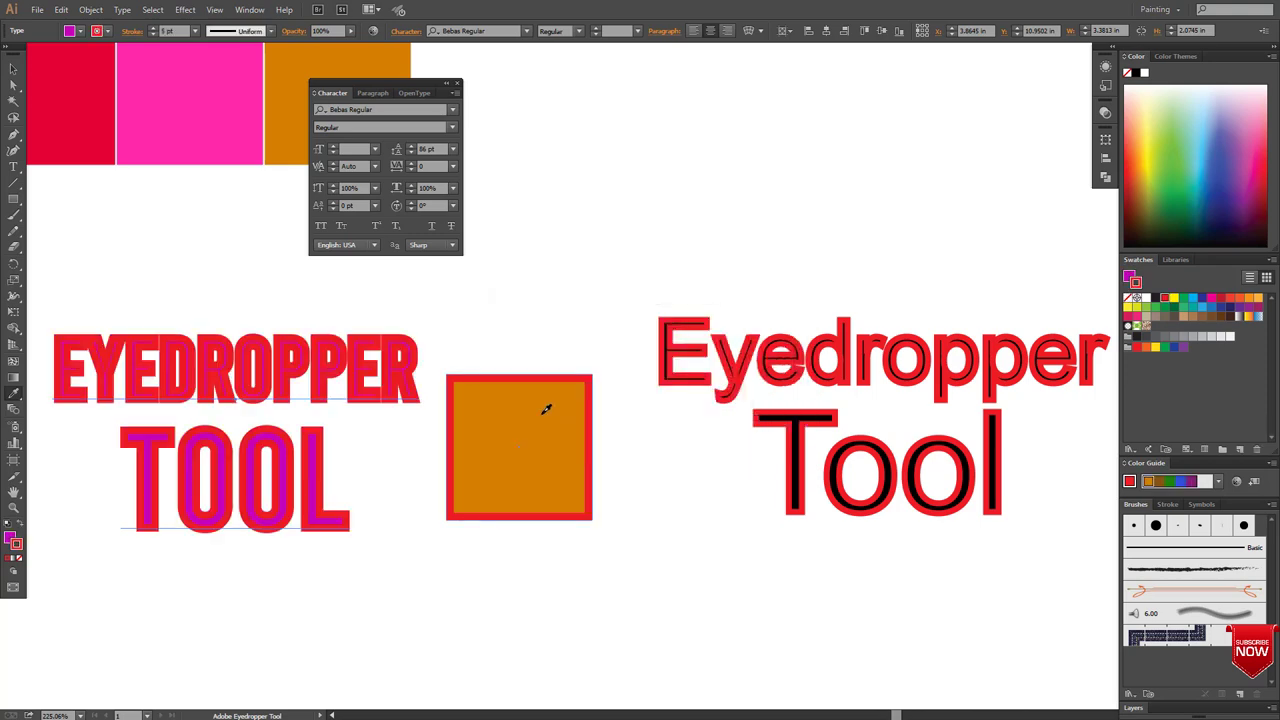
key(ctrl+z)
Step: Duplicate the orange square below with a black stroke, plus a stroke-less copy to its right
scroll(629, 528, down, 1)
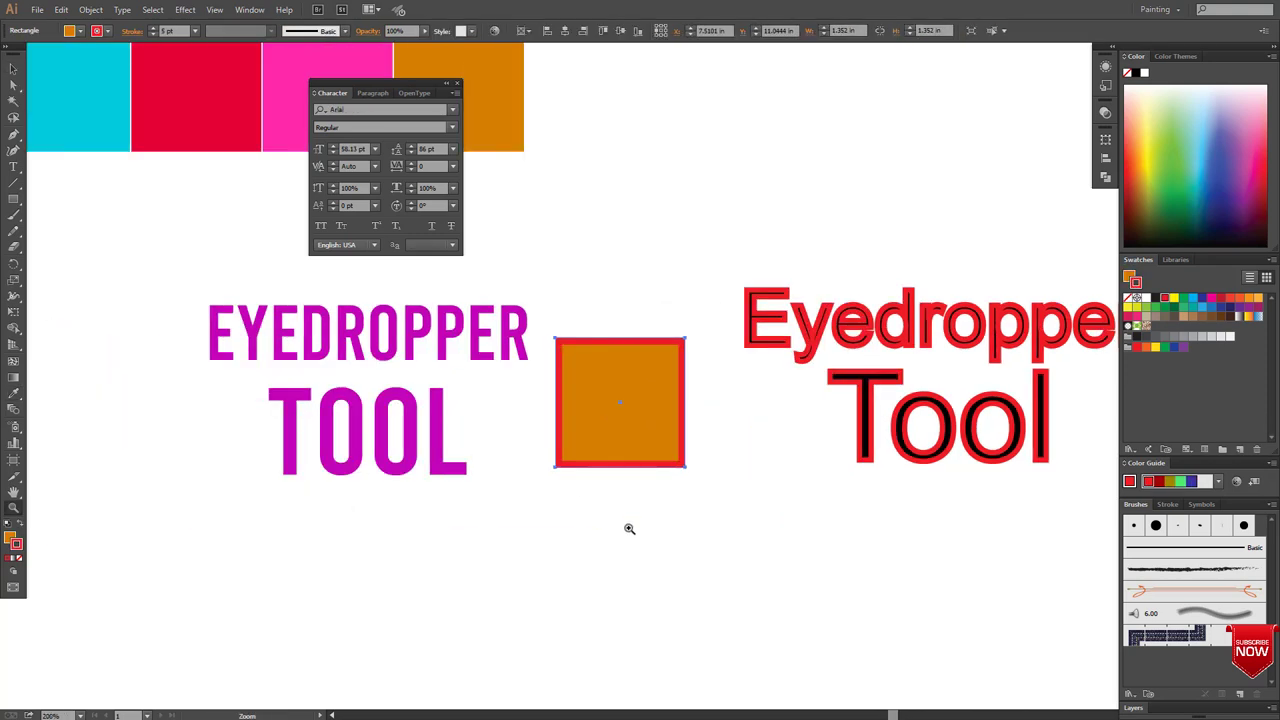
mouse_move(635, 384)
mouse_down()
mouse_move(621, 590)
mouse_move(591, 484)
mouse_up()
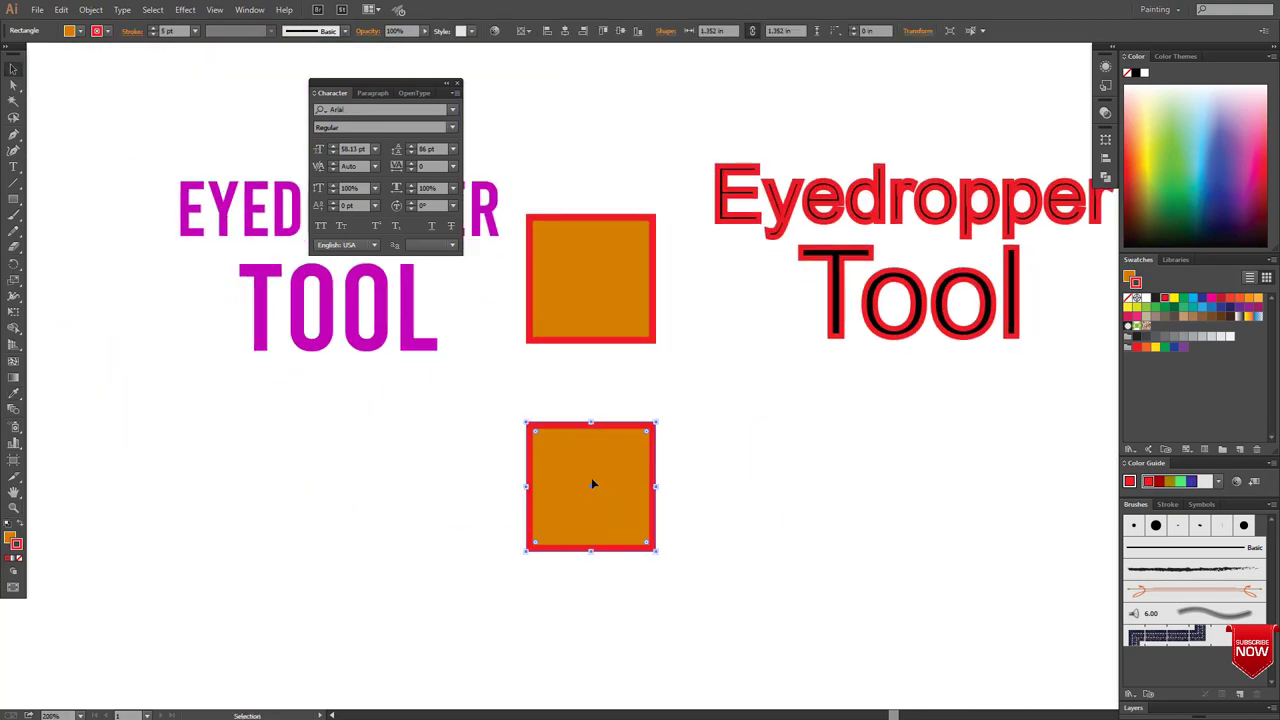
click(1156, 298)
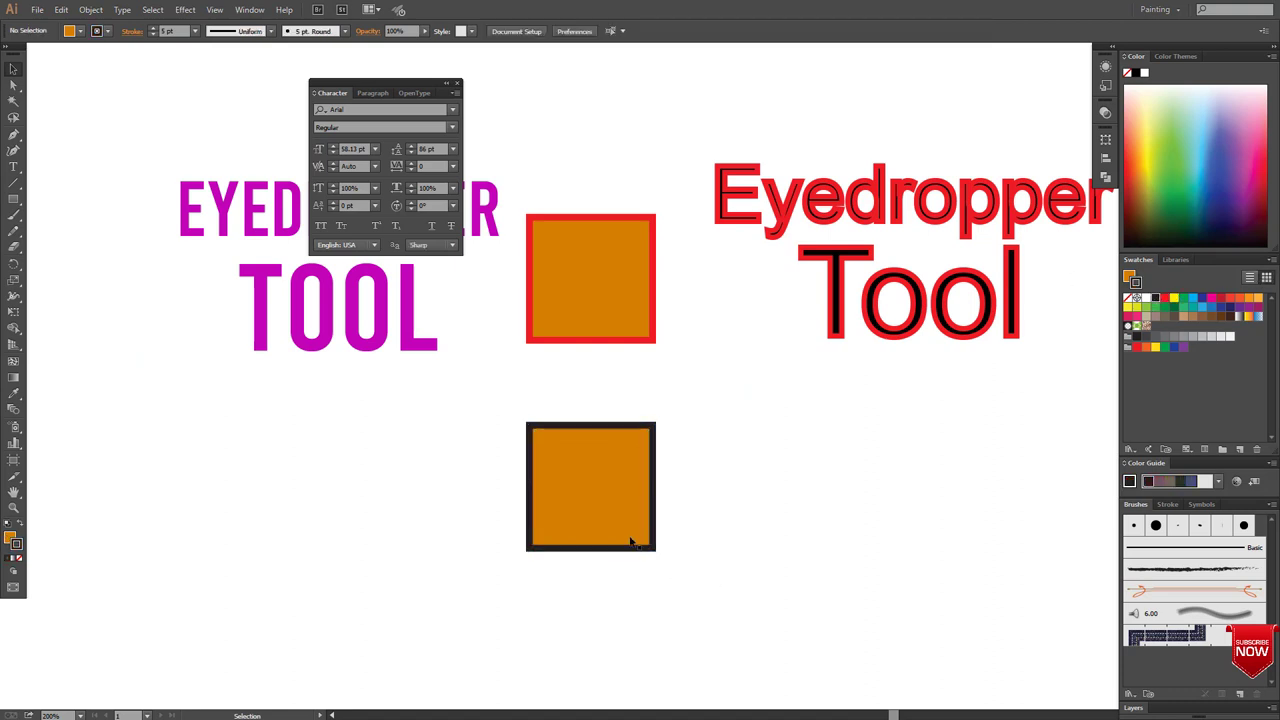
drag(559, 496, 736, 498)
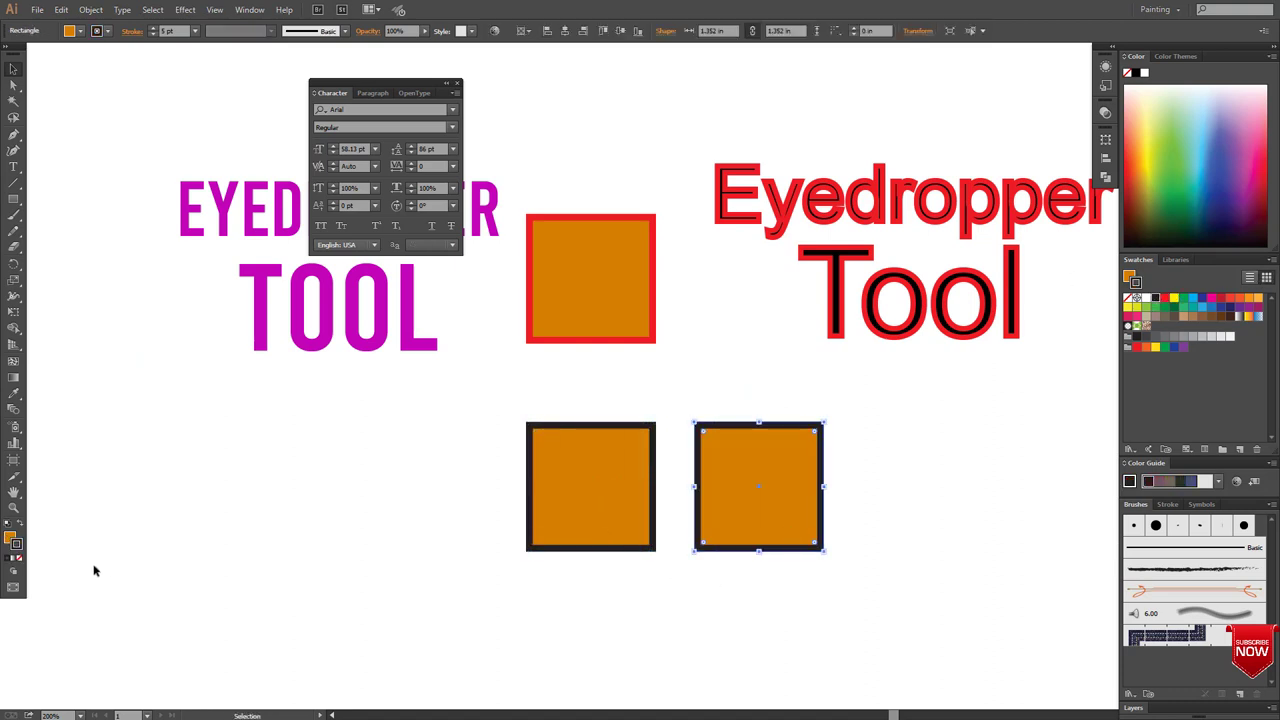
click(21, 558)
Step: Zoom in on the new squares and fill the left black-stroked copy red
click(331, 363)
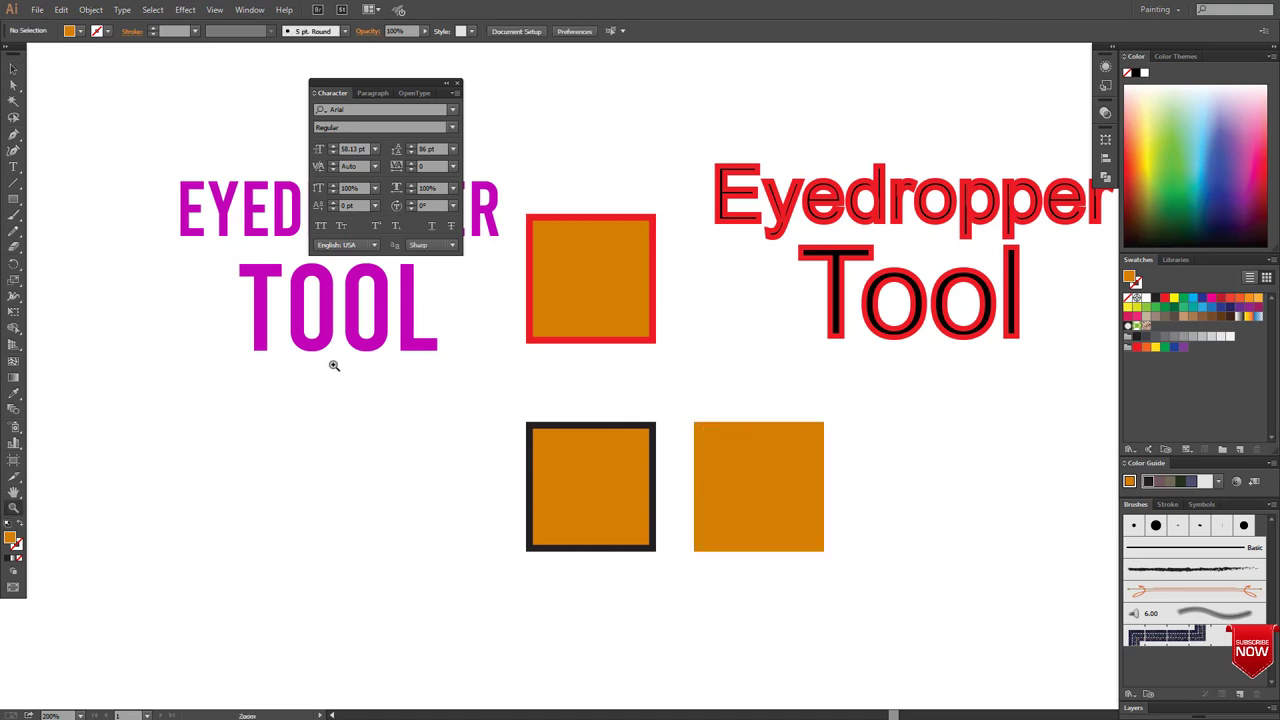
key(z)
drag(331, 363, 762, 588)
key(v)
click(982, 411)
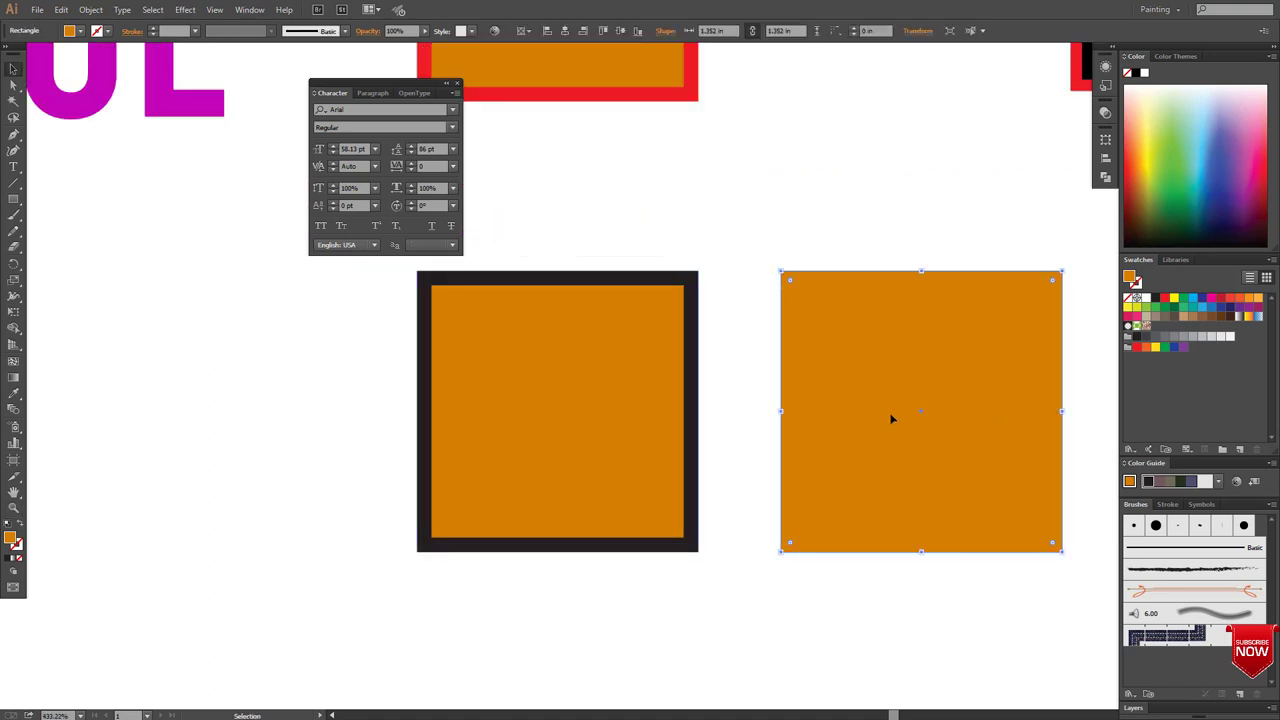
click(523, 451)
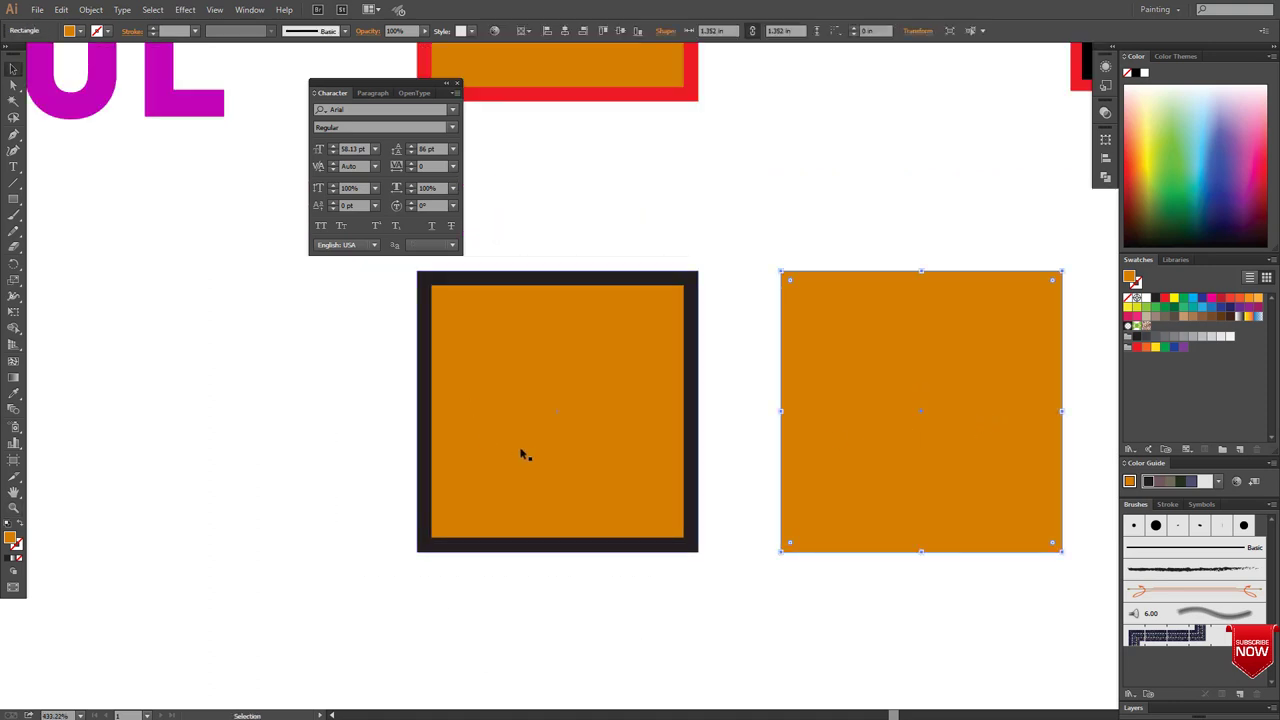
click(1163, 298)
click(784, 607)
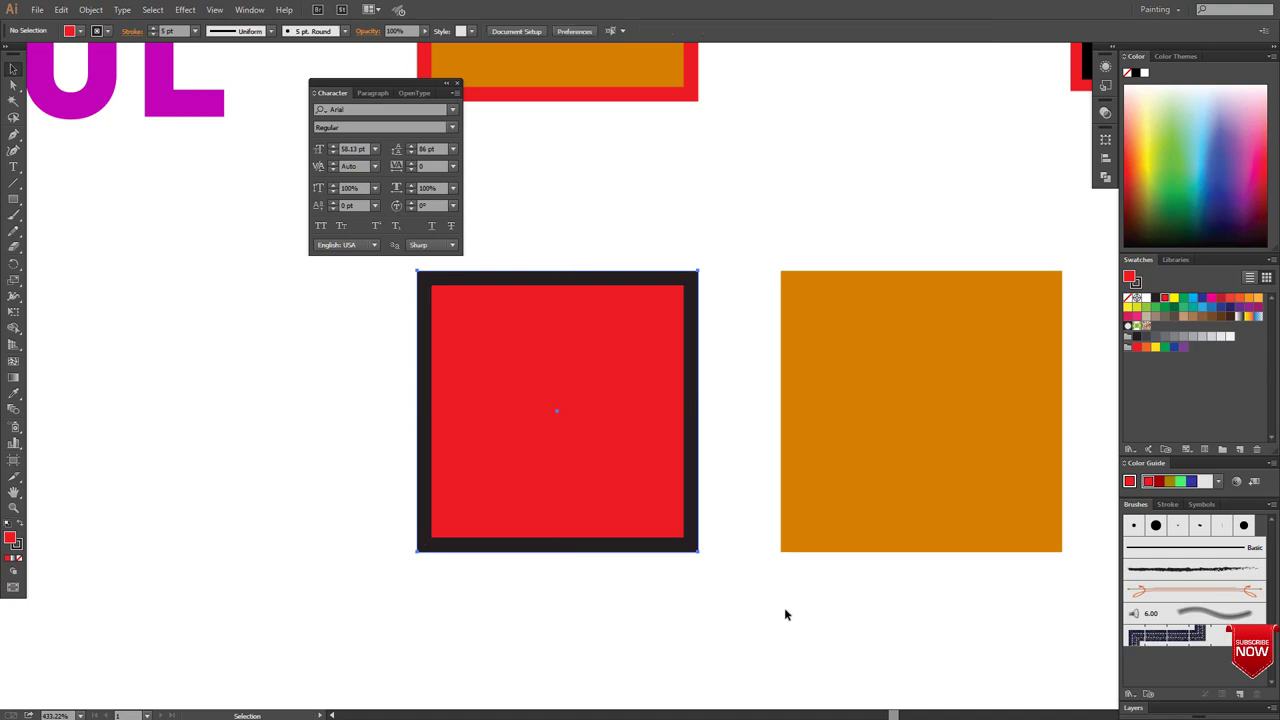
click(940, 436)
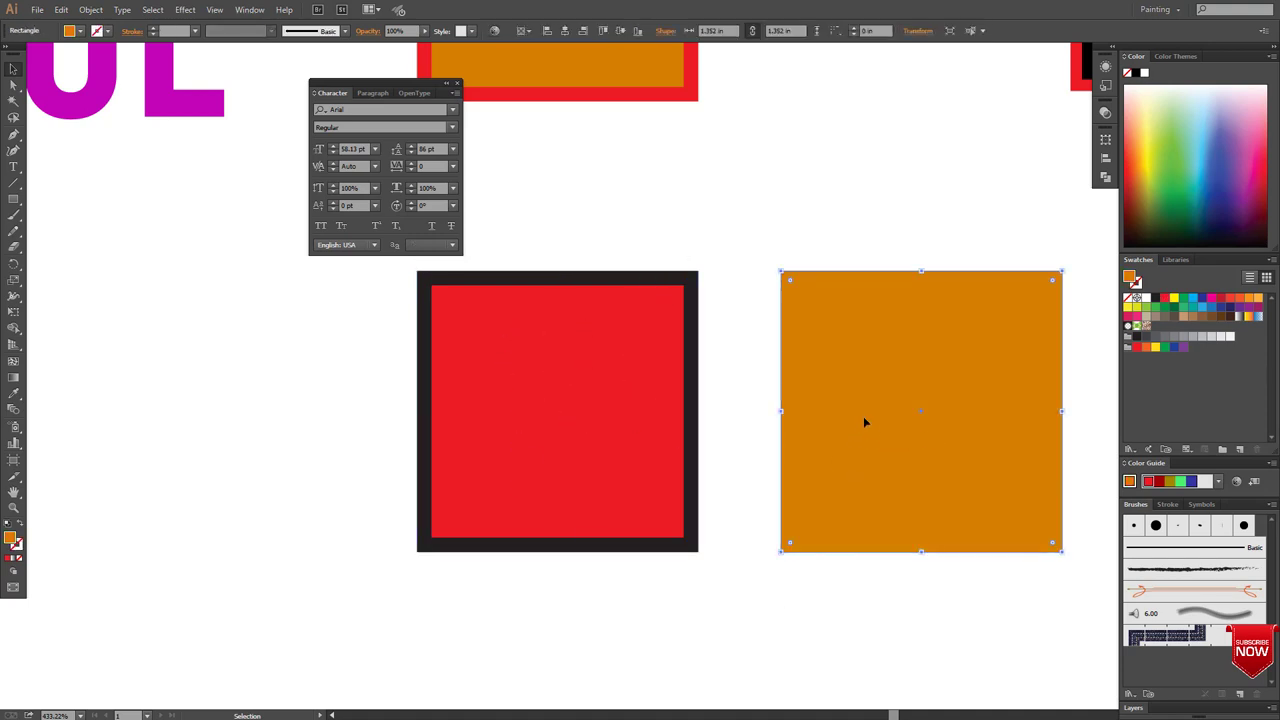
Step: Set the Eyedropper to pick up fill and copy the left square's red fill onto the right square
double_click(14, 393)
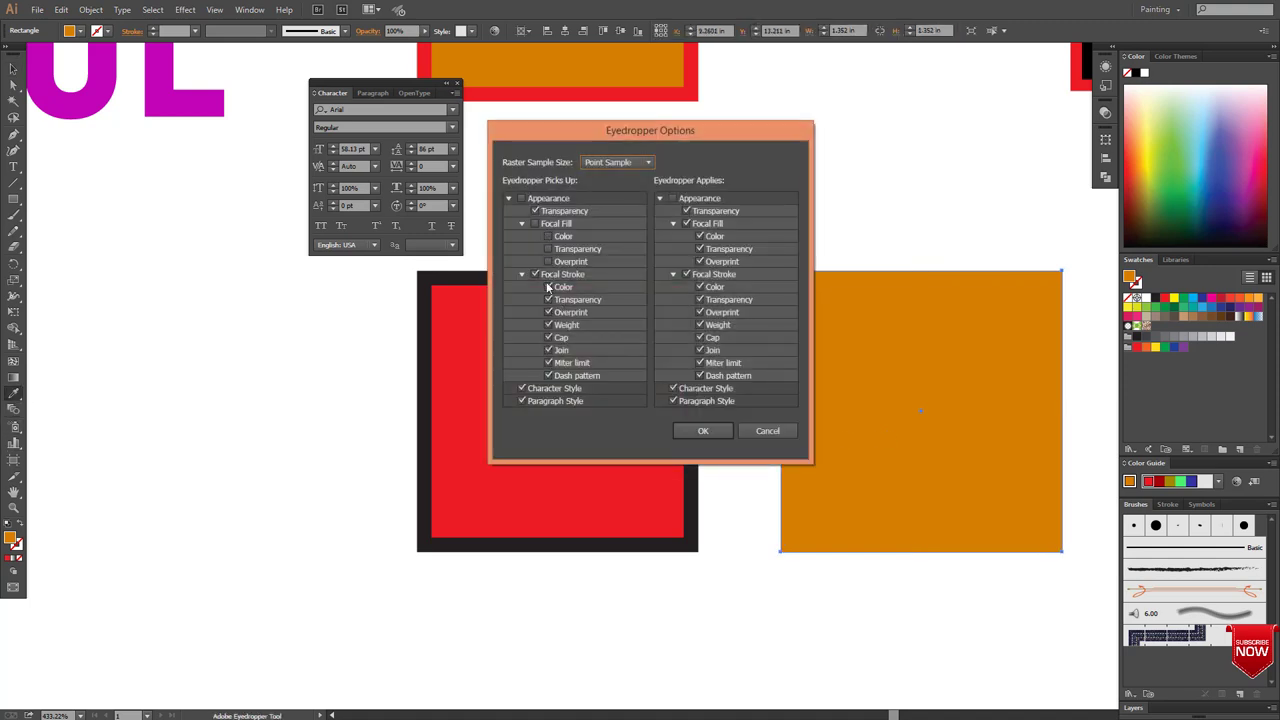
click(690, 430)
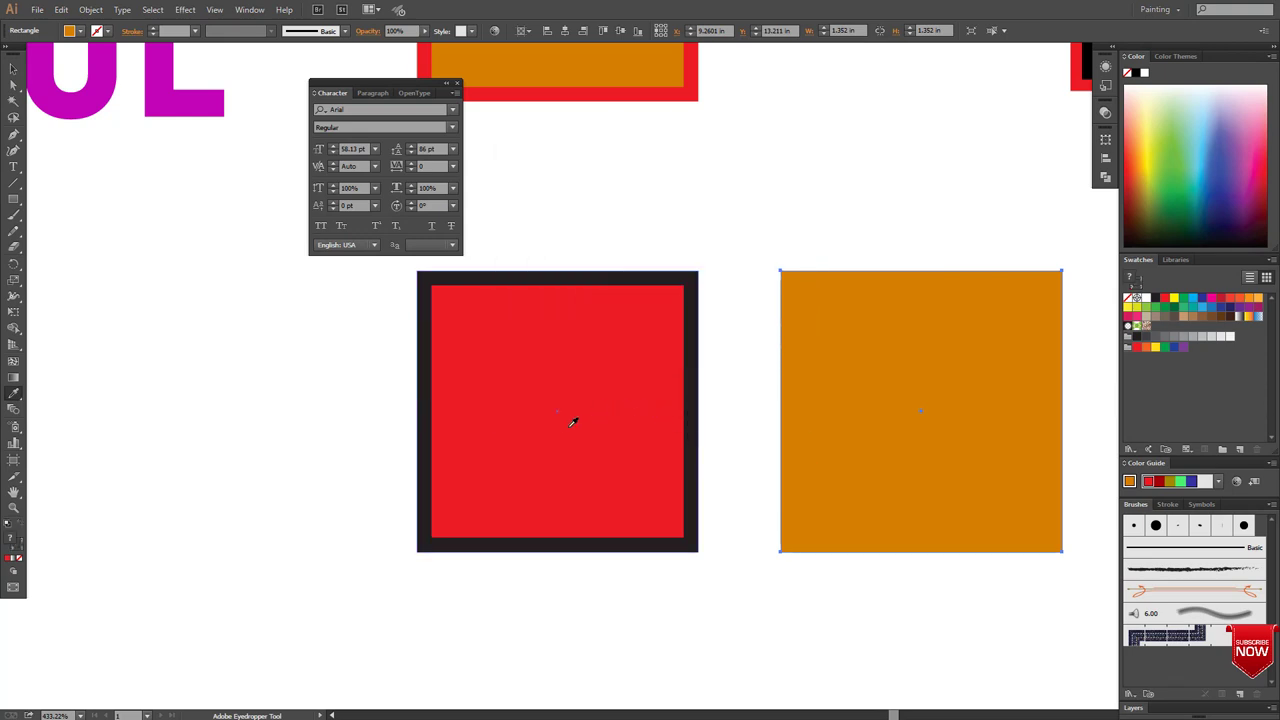
drag(877, 520, 651, 589)
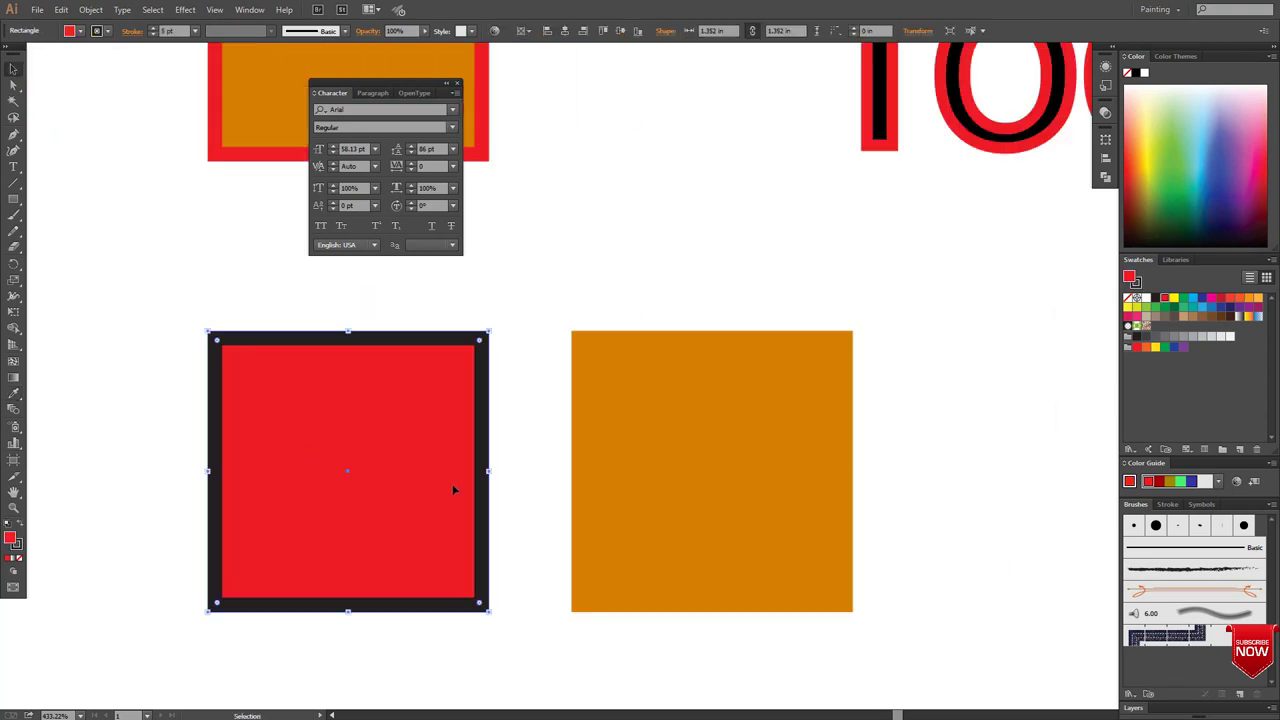
key(v)
click(13, 393)
click(288, 454)
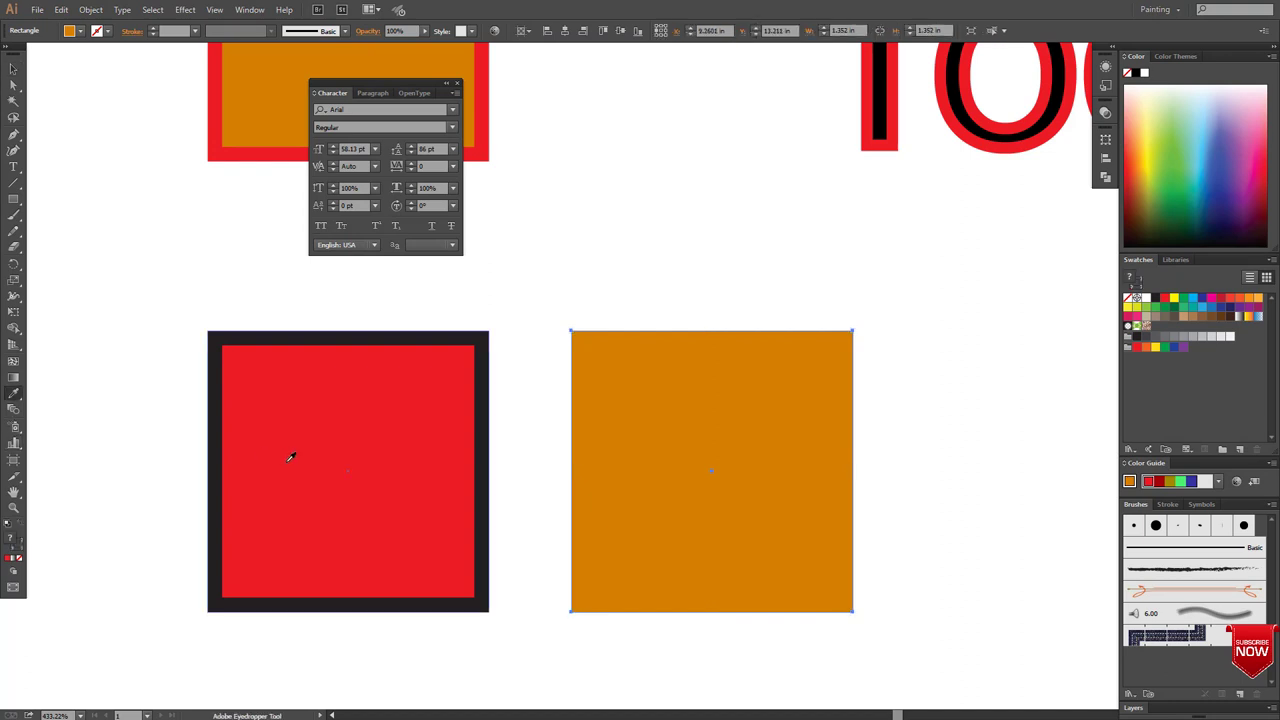
double_click(13, 393)
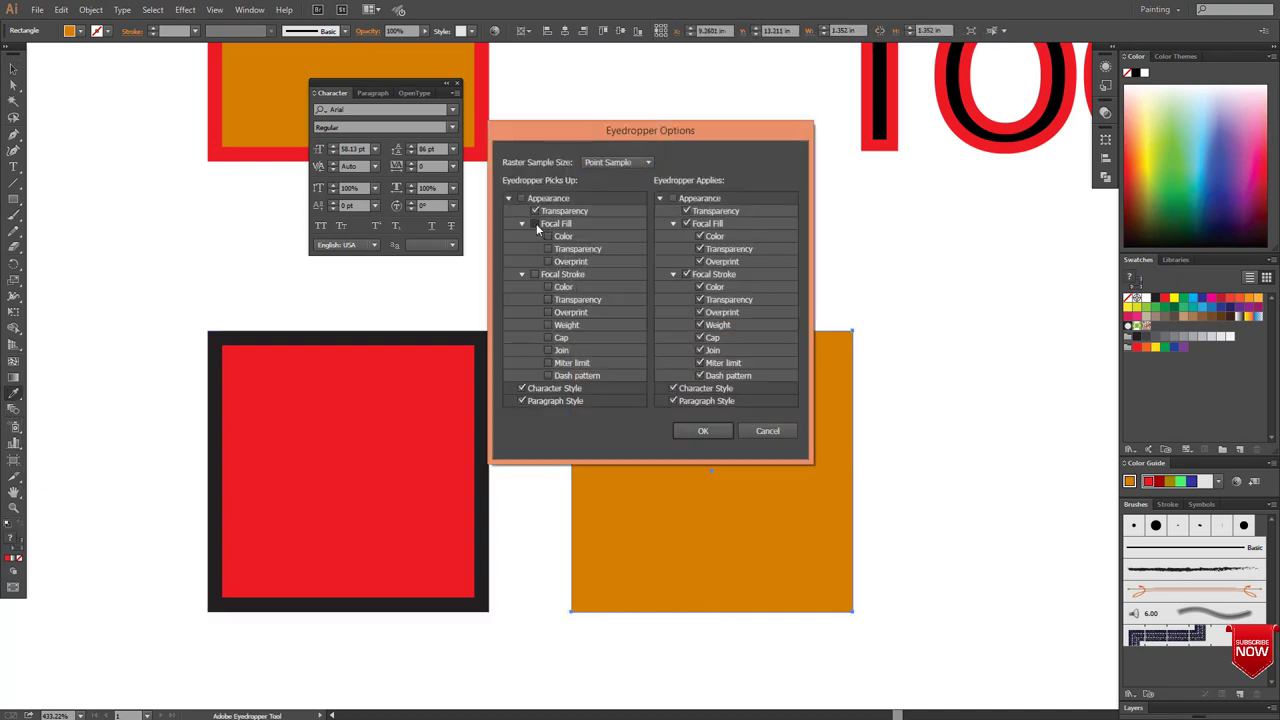
click(703, 431)
click(314, 406)
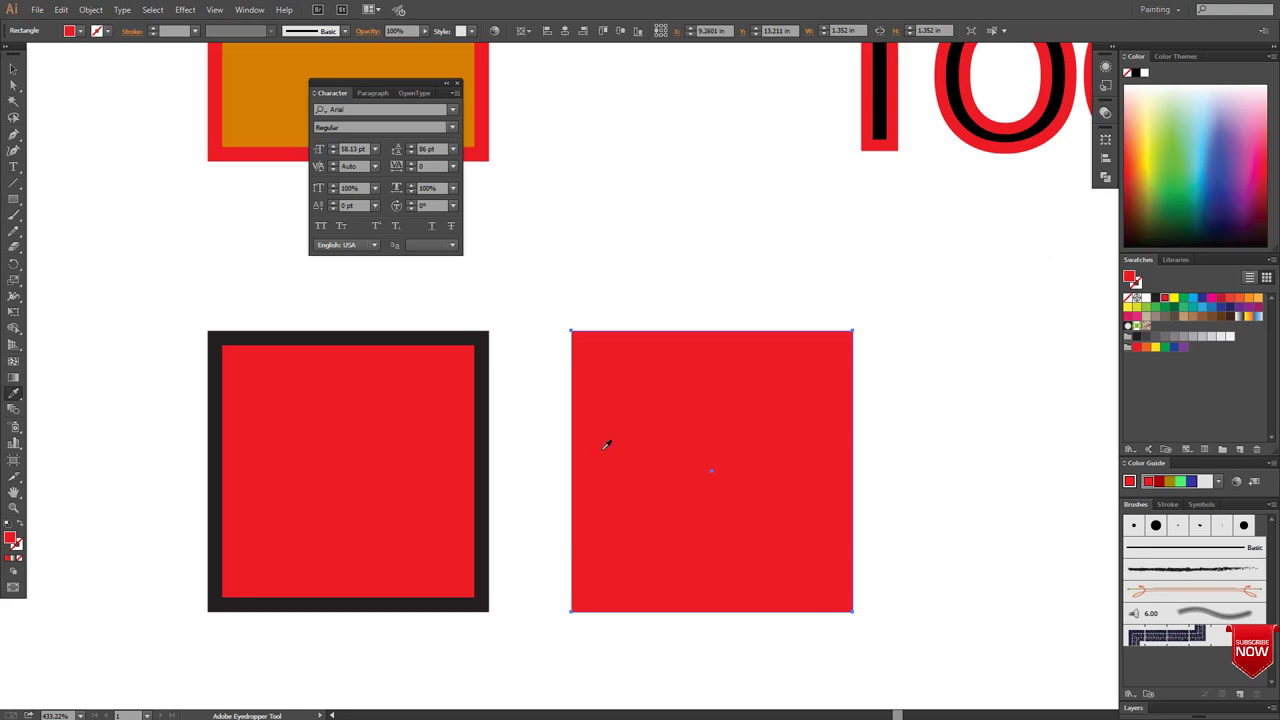
key(x)
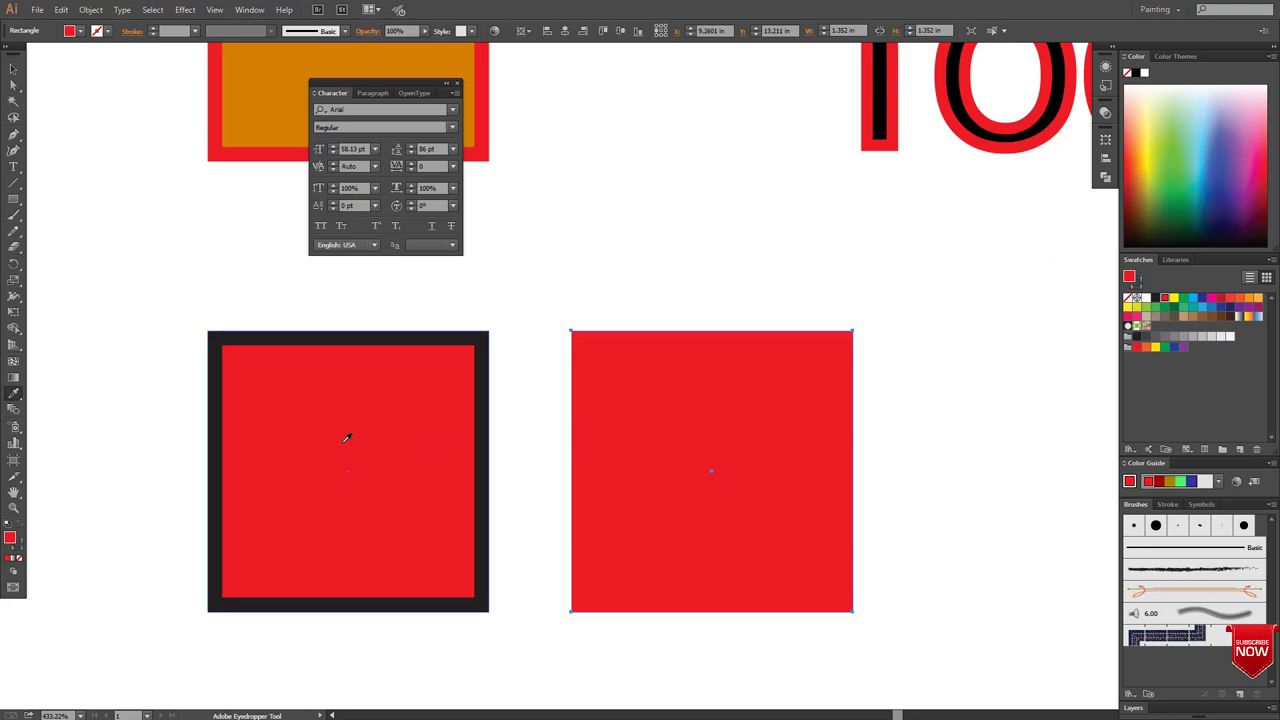
Step: Enable stroke pickup and copy the left square's black stroke onto the right square
double_click(14, 395)
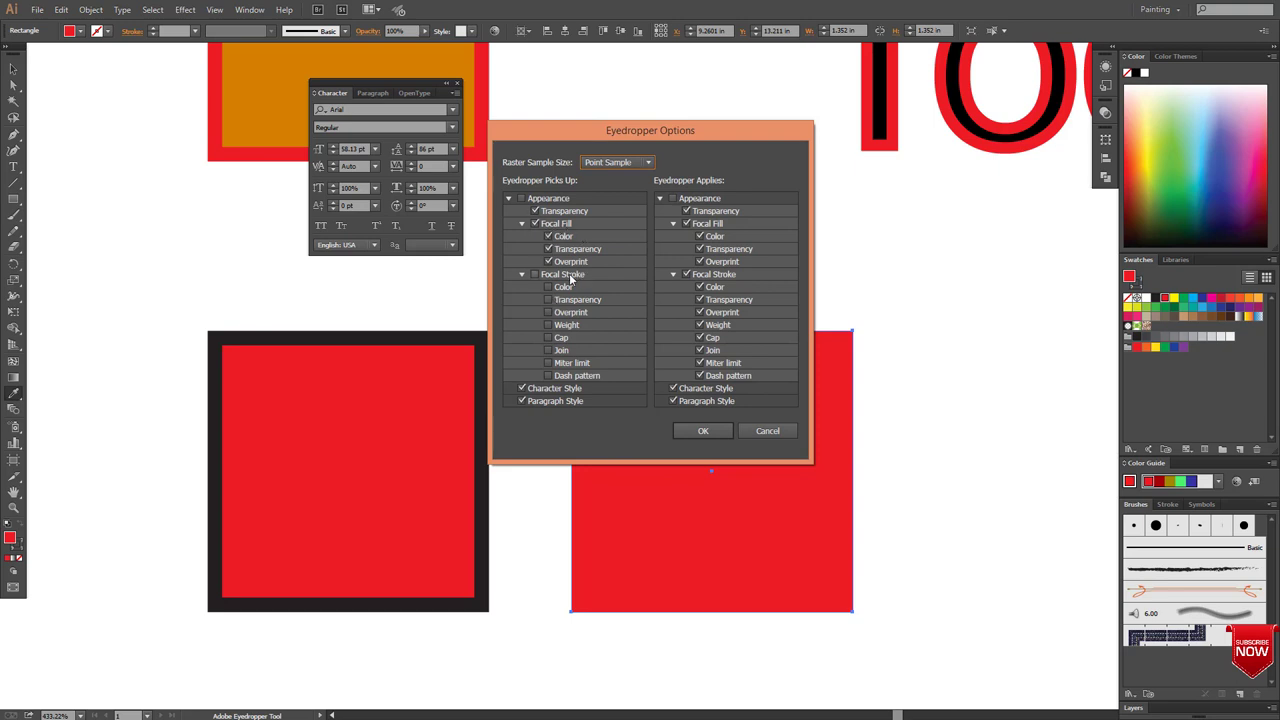
click(536, 274)
click(702, 431)
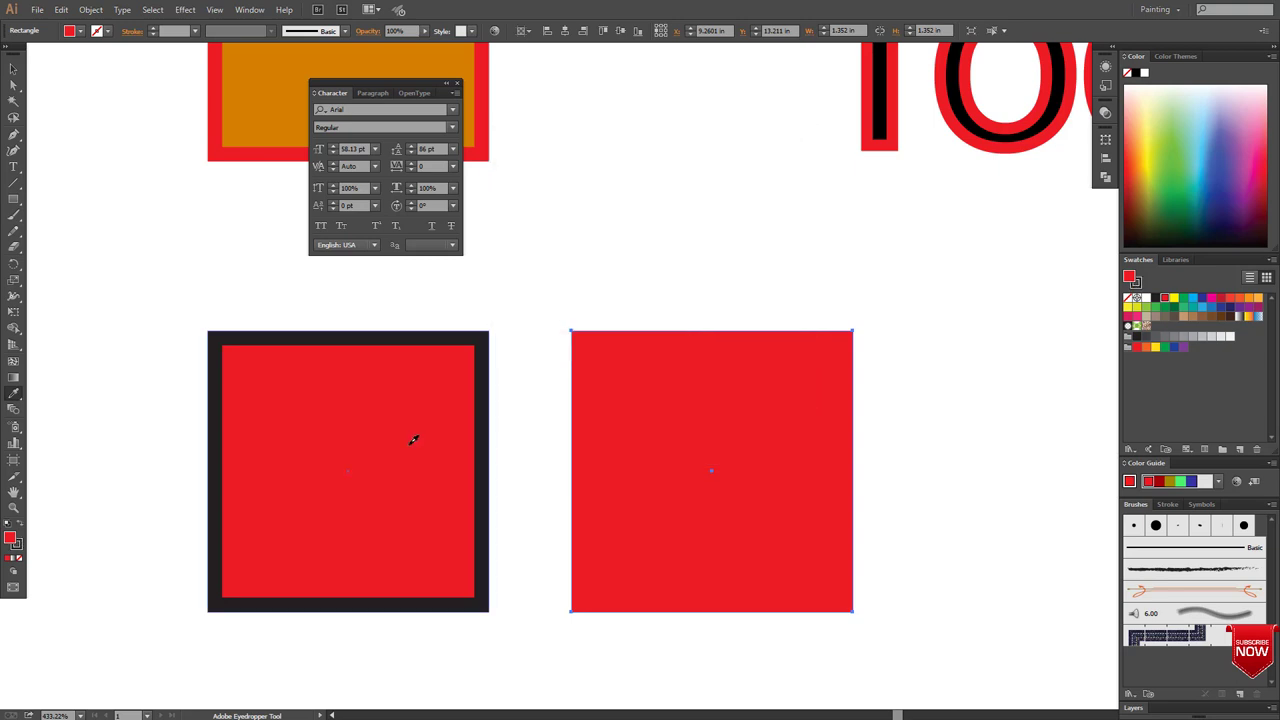
click(414, 437)
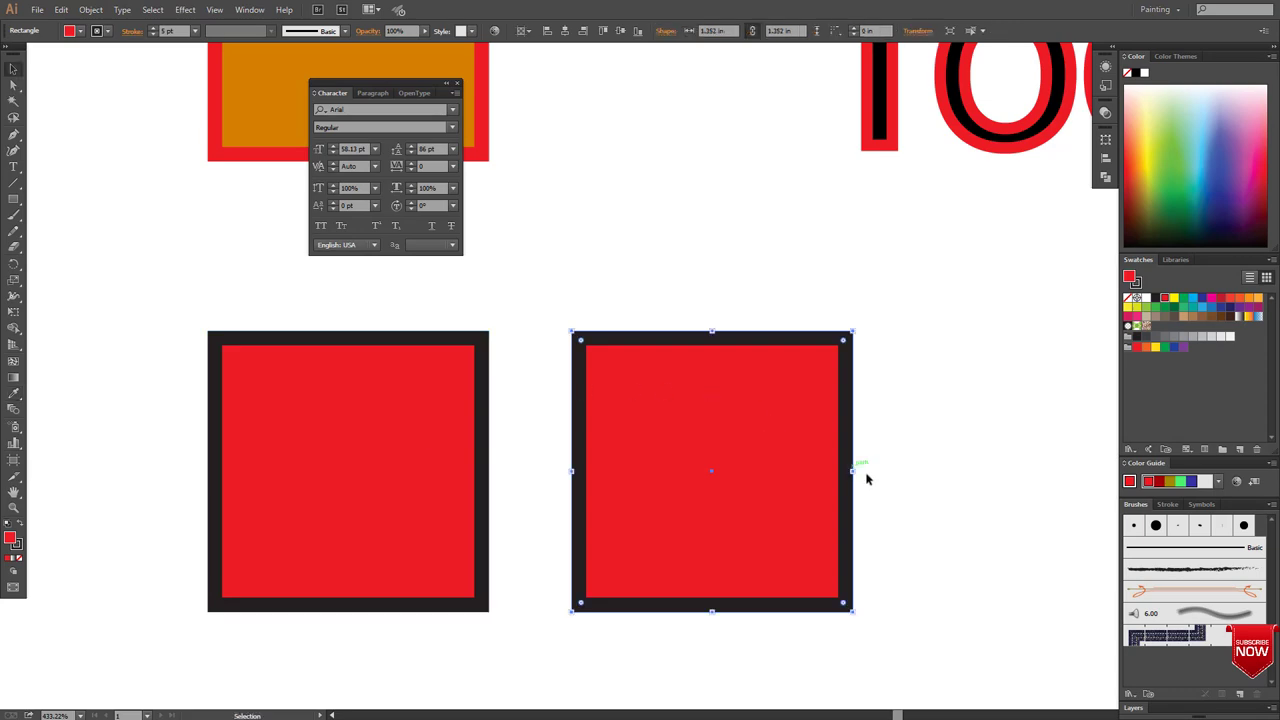
key(z)
alt+click(831, 303)
Step: Zoom out, pan the artboard, and hide all panels to show the swatches and photos full screen
alt+click(828, 313)
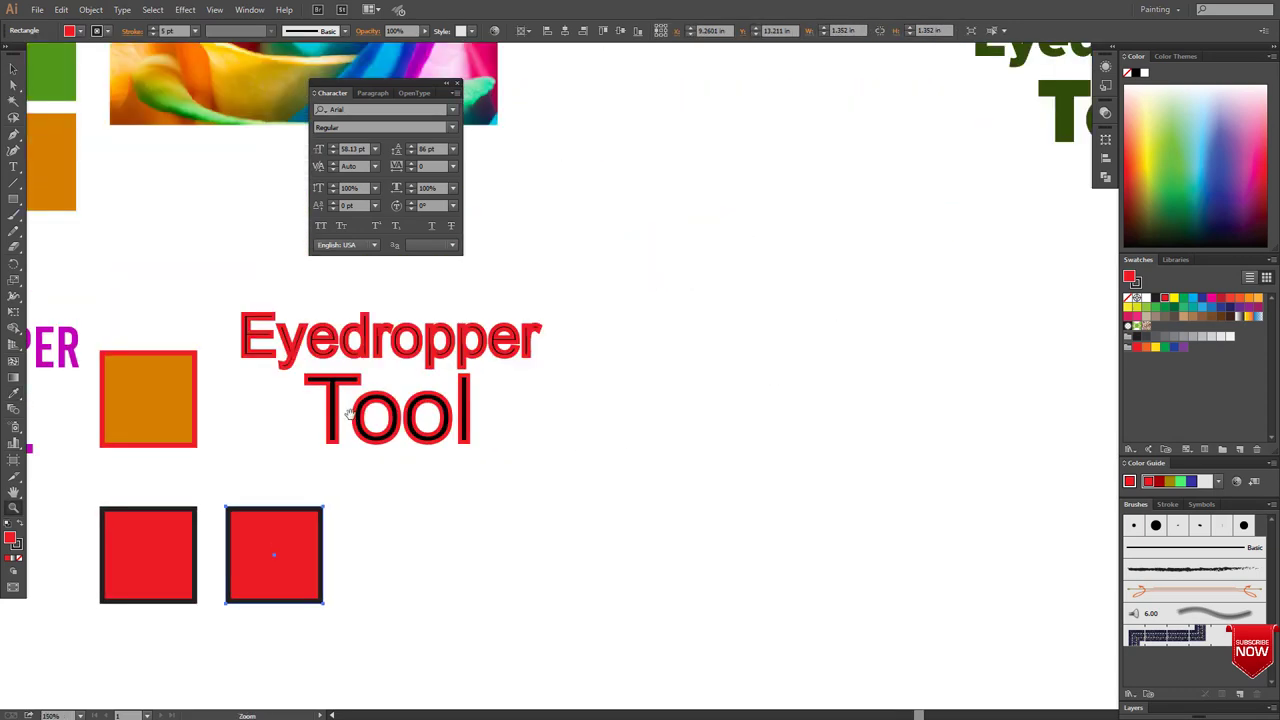
drag(353, 419, 738, 608)
mouse_move(425, 435)
mouse_down()
mouse_move(737, 575)
mouse_move(774, 663)
mouse_up()
key(Tab)
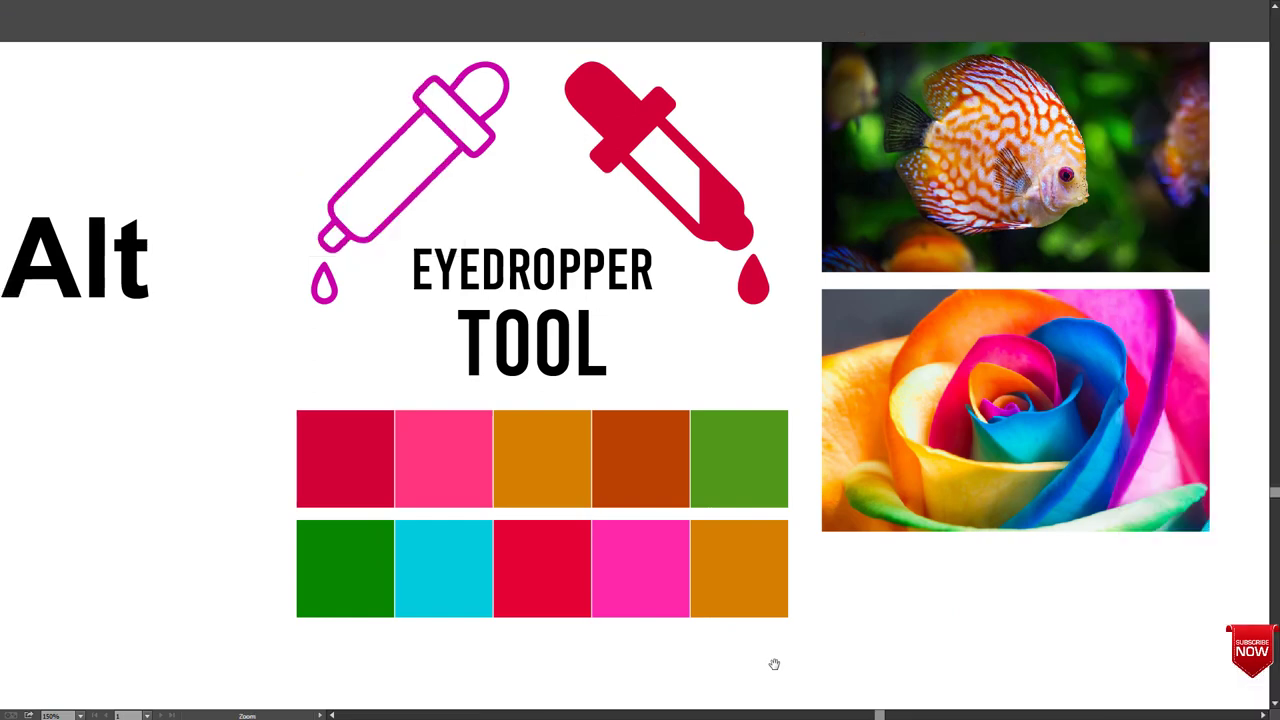